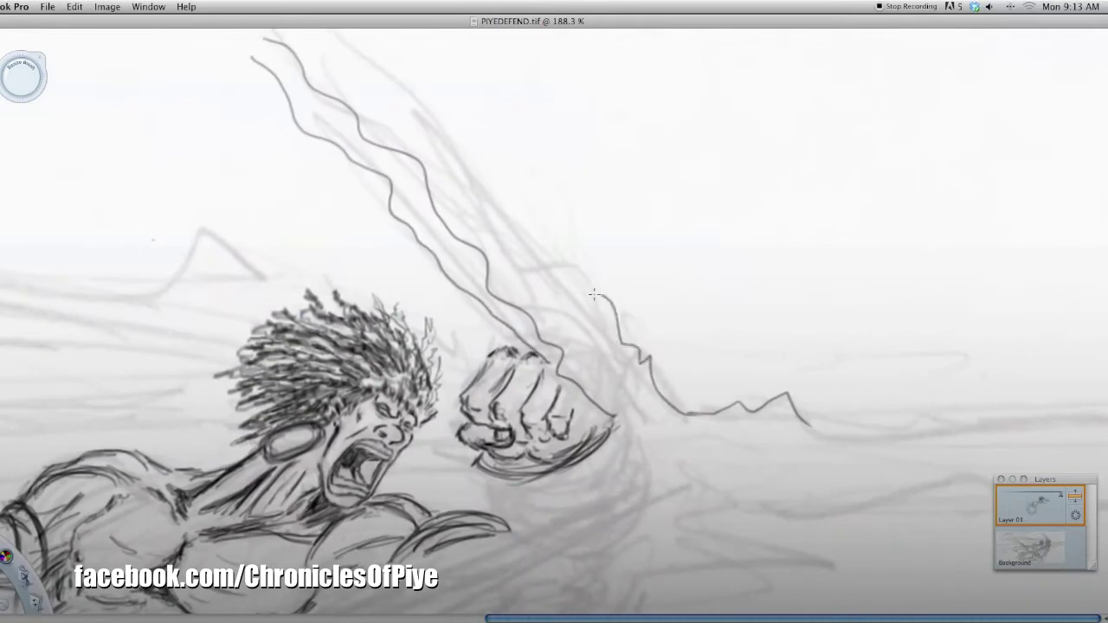
- Sketch wavy energy streaks within the beam rising diagonally above the fist
{"action": "left_click_drag", "start_coordinate": [232, 35], "coordinate": [645, 415]}
{"action": "mouse_move", "coordinate": [184, 48]}
{"action": "left_mouse_down"}
{"action": "mouse_move", "coordinate": [464, 291]}
{"action": "mouse_move", "coordinate": [637, 413]}
{"action": "left_mouse_up"}
{"action": "left_click_drag", "start_coordinate": [329, 31], "coordinate": [628, 425]}
- Sketch the long diagonal beam edges running from below the chest up to the wrist
{"action": "scroll", "coordinate": [628, 426], "scroll_direction": "down", "scroll_amount": 3}
{"action": "left_click_drag", "start_coordinate": [90, 563], "coordinate": [623, 376]}
{"action": "left_click_drag", "start_coordinate": [467, 433], "coordinate": [658, 314]}
{"action": "left_click_drag", "start_coordinate": [267, 564], "coordinate": [689, 371]}
{"action": "left_click_drag", "start_coordinate": [604, 344], "coordinate": [658, 292]}
- Draw jagged and flowing energy rays shooting out horizontally in front of the fist
{"action": "left_click_drag", "start_coordinate": [670, 398], "coordinate": [791, 426]}
{"action": "left_click_drag", "start_coordinate": [558, 441], "coordinate": [644, 396]}
{"action": "left_click_drag", "start_coordinate": [557, 472], "coordinate": [832, 415]}
{"action": "left_click_drag", "start_coordinate": [606, 503], "coordinate": [1027, 367]}
{"action": "left_click_drag", "start_coordinate": [805, 320], "coordinate": [1101, 304]}
{"action": "left_click_drag", "start_coordinate": [935, 381], "coordinate": [1107, 354]}
{"action": "left_click_drag", "start_coordinate": [651, 324], "coordinate": [1107, 289]}
{"action": "left_click_drag", "start_coordinate": [684, 372], "coordinate": [1091, 348]}
- Draw the curved wrist wraps below the fist down to the diagonal beam
{"action": "scroll", "coordinate": [470, 225], "scroll_direction": "down", "scroll_amount": 3}
{"action": "left_click_drag", "start_coordinate": [470, 225], "coordinate": [619, 197]}
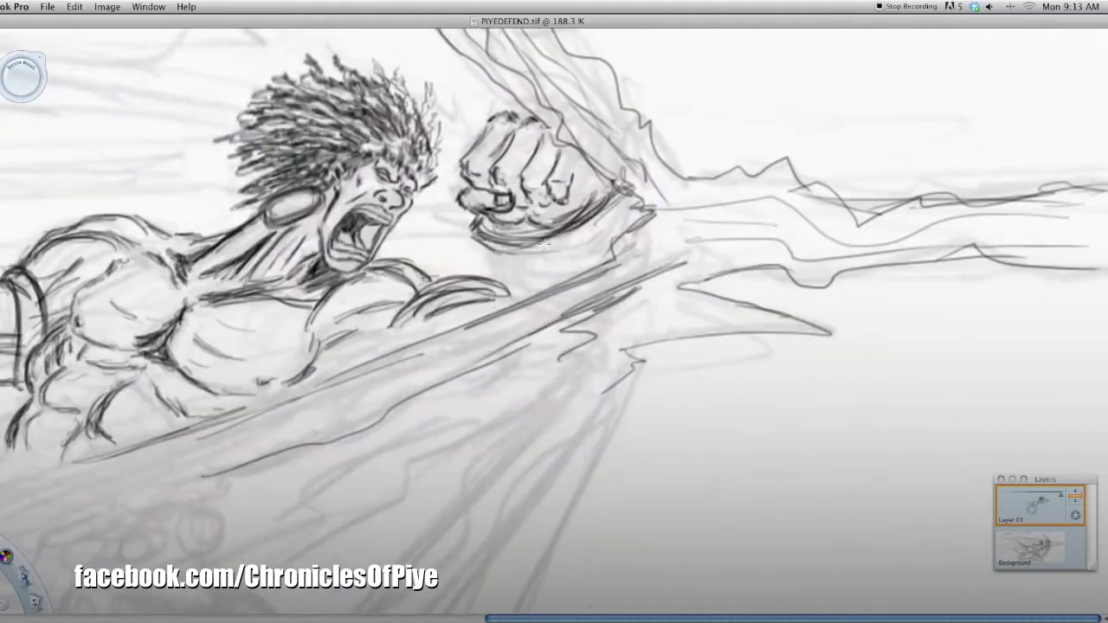
{"action": "left_click_drag", "start_coordinate": [492, 251], "coordinate": [628, 208]}
{"action": "left_click_drag", "start_coordinate": [496, 277], "coordinate": [628, 227]}
{"action": "left_click_drag", "start_coordinate": [502, 303], "coordinate": [642, 289]}
- Sketch jagged energy rays fanning downward and back from the wrist, following the rough underdrawing
{"action": "scroll", "coordinate": [642, 289], "scroll_direction": "down", "scroll_amount": 4}
{"action": "left_click_drag", "start_coordinate": [311, 473], "coordinate": [467, 308]}
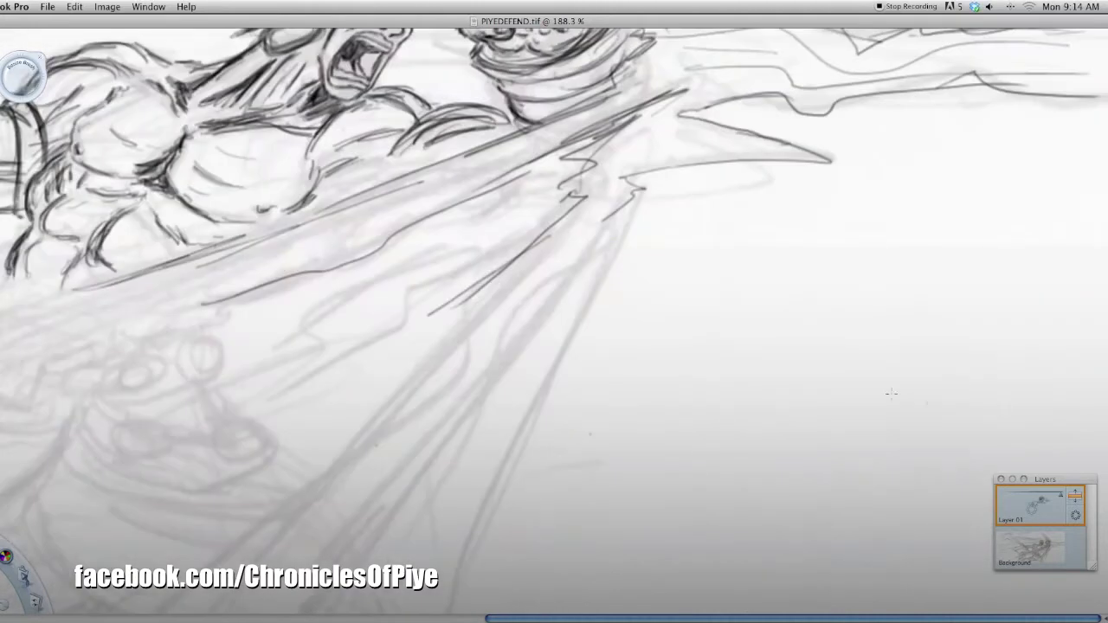
{"action": "left_click_drag", "start_coordinate": [523, 180], "coordinate": [567, 145]}
{"action": "left_click_drag", "start_coordinate": [303, 323], "coordinate": [535, 165]}
{"action": "left_click_drag", "start_coordinate": [244, 406], "coordinate": [478, 246]}
{"action": "mouse_move", "coordinate": [614, 208]}
{"action": "left_mouse_down"}
{"action": "mouse_move", "coordinate": [497, 357]}
{"action": "mouse_move", "coordinate": [315, 474]}
{"action": "left_mouse_up"}
{"action": "left_click_drag", "start_coordinate": [460, 517], "coordinate": [216, 559]}
{"action": "left_click_drag", "start_coordinate": [600, 131], "coordinate": [512, 181]}
{"action": "left_click_drag", "start_coordinate": [561, 113], "coordinate": [502, 146]}
{"action": "left_click_drag", "start_coordinate": [383, 159], "coordinate": [254, 234]}
{"action": "left_click_drag", "start_coordinate": [219, 294], "coordinate": [171, 329]}
- Darken the edges of the diagonal beam and the jagged rays crossing below the torso
{"action": "scroll", "coordinate": [171, 329], "scroll_direction": "left", "scroll_amount": 10}
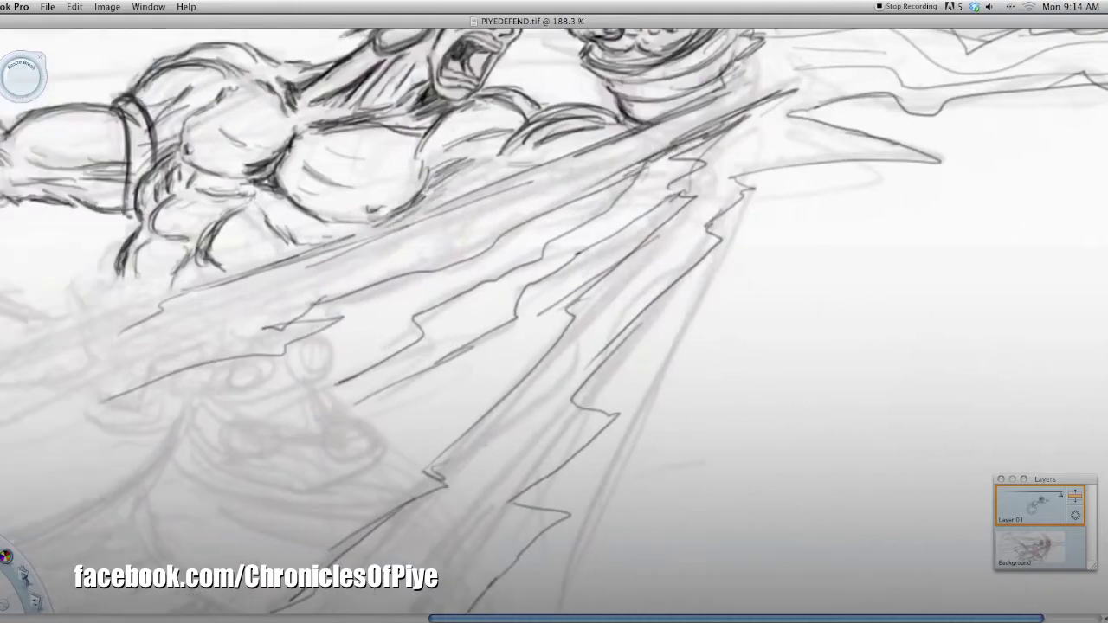
{"action": "key", "text": "XF86AudioRaiseVolume"}
{"action": "scroll", "coordinate": [509, 495], "scroll_direction": "right", "scroll_amount": 10}
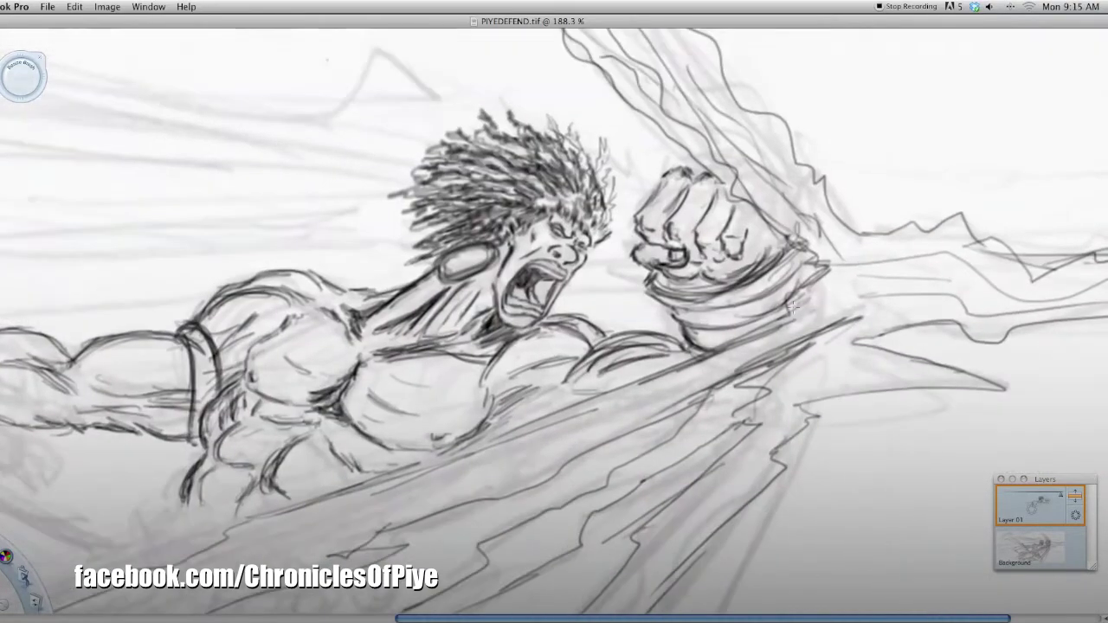
{"action": "left_click_drag", "start_coordinate": [703, 355], "coordinate": [381, 490]}
{"action": "left_click_drag", "start_coordinate": [423, 468], "coordinate": [332, 502]}
{"action": "left_click_drag", "start_coordinate": [386, 476], "coordinate": [292, 522]}
{"action": "left_click_drag", "start_coordinate": [342, 495], "coordinate": [174, 570]}
{"action": "left_click_drag", "start_coordinate": [407, 521], "coordinate": [350, 573]}
{"action": "mouse_move", "coordinate": [391, 532]}
{"action": "left_mouse_down"}
{"action": "mouse_move", "coordinate": [547, 480]}
{"action": "mouse_move", "coordinate": [831, 327]}
{"action": "mouse_move", "coordinate": [1058, 296]}
{"action": "left_mouse_up"}
{"action": "left_click_drag", "start_coordinate": [892, 329], "coordinate": [581, 537]}
- Darken the jagged contours of the short spike and the rays in front of the wrist
{"action": "mouse_move", "coordinate": [764, 408]}
{"action": "left_mouse_down"}
{"action": "mouse_move", "coordinate": [611, 582]}
{"action": "mouse_move", "coordinate": [783, 446]}
{"action": "left_mouse_up"}
{"action": "left_click_drag", "start_coordinate": [788, 448], "coordinate": [987, 376]}
{"action": "left_click_drag", "start_coordinate": [874, 346], "coordinate": [1017, 318]}
{"action": "left_click_drag", "start_coordinate": [1008, 331], "coordinate": [1089, 317]}
- Thicken the front hair strands and shade the knuckle and the wrist wraps
{"action": "left_click_drag", "start_coordinate": [814, 286], "coordinate": [781, 326]}
{"action": "mouse_move", "coordinate": [597, 134]}
{"action": "left_mouse_down"}
{"action": "mouse_move", "coordinate": [593, 169]}
{"action": "mouse_move", "coordinate": [610, 221]}
{"action": "left_mouse_up"}
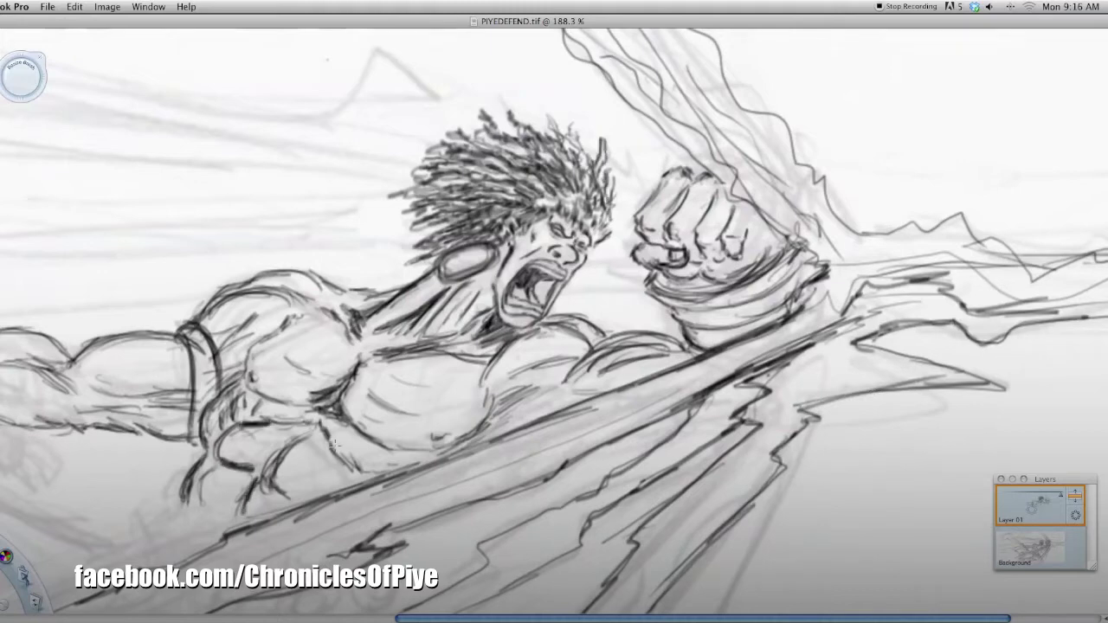
{"action": "mouse_move", "coordinate": [767, 230]}
{"action": "left_mouse_down"}
{"action": "mouse_move", "coordinate": [719, 282]}
{"action": "mouse_move", "coordinate": [758, 245]}
{"action": "mouse_move", "coordinate": [647, 253]}
{"action": "mouse_move", "coordinate": [708, 293]}
{"action": "mouse_move", "coordinate": [778, 259]}
{"action": "left_mouse_up"}
{"action": "mouse_move", "coordinate": [675, 311]}
{"action": "left_mouse_down"}
{"action": "mouse_move", "coordinate": [786, 298]}
{"action": "mouse_move", "coordinate": [706, 329]}
{"action": "left_mouse_up"}
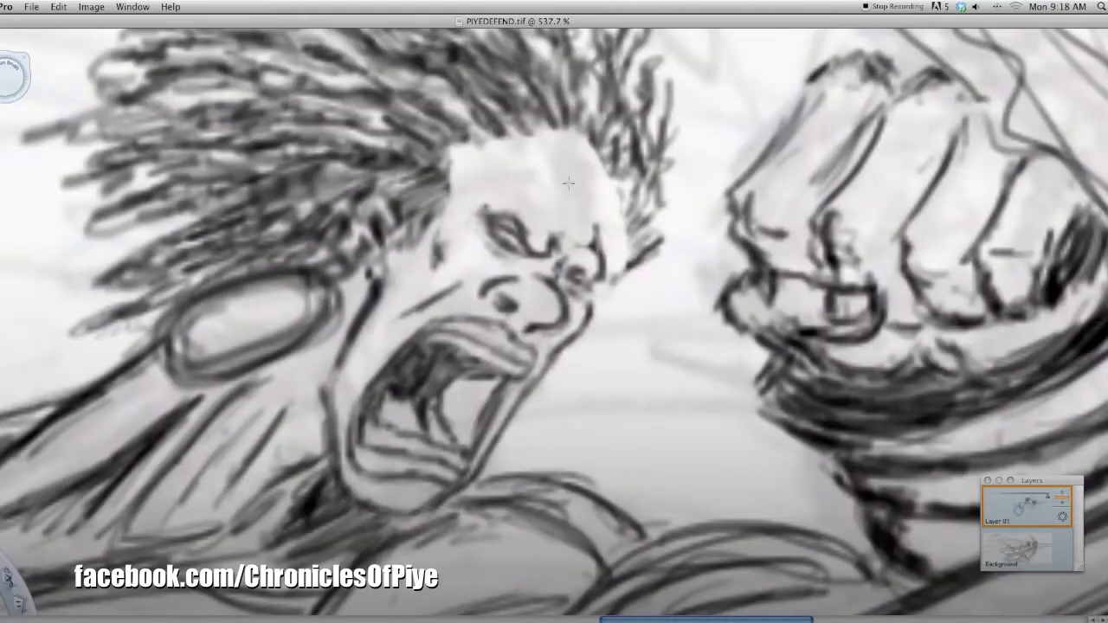
- Sketch hair strands along the cleared forehead hairline and a furrowed brow above the eye
{"action": "left_click_drag", "start_coordinate": [598, 195], "coordinate": [604, 252]}
{"action": "left_click_drag", "start_coordinate": [542, 147], "coordinate": [592, 183]}
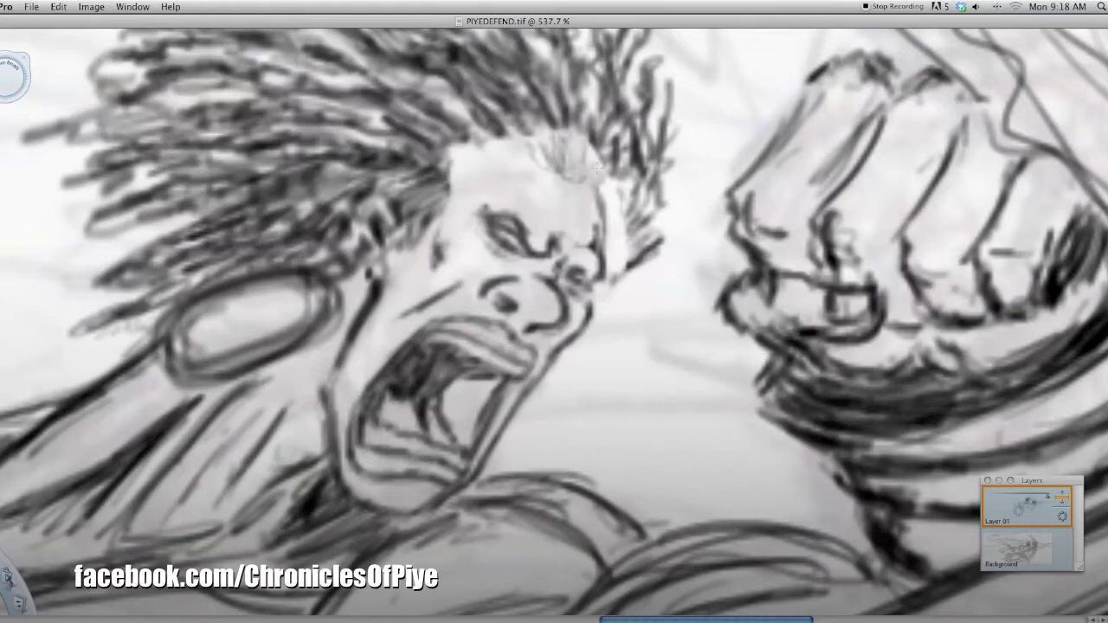
{"action": "left_click_drag", "start_coordinate": [502, 148], "coordinate": [459, 156]}
{"action": "mouse_move", "coordinate": [500, 189]}
{"action": "left_mouse_down"}
{"action": "mouse_move", "coordinate": [569, 238]}
{"action": "mouse_move", "coordinate": [474, 174]}
{"action": "mouse_move", "coordinate": [592, 248]}
{"action": "mouse_move", "coordinate": [611, 275]}
{"action": "left_mouse_up"}
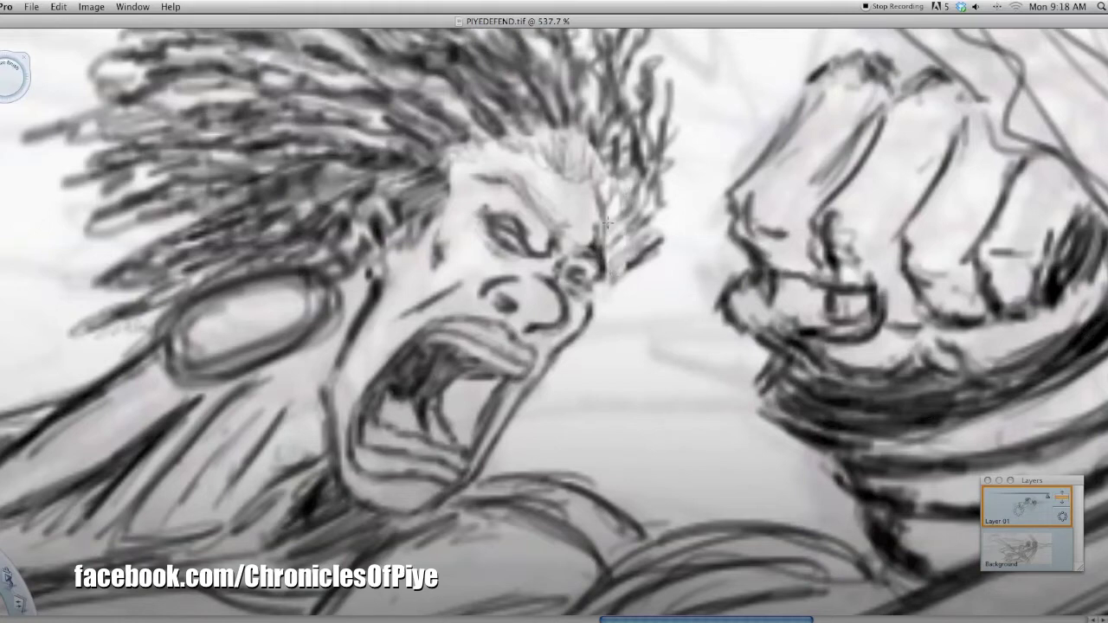
{"action": "mouse_move", "coordinate": [559, 122]}
{"action": "left_mouse_down"}
{"action": "mouse_move", "coordinate": [553, 163]}
{"action": "mouse_move", "coordinate": [511, 169]}
{"action": "left_mouse_up"}
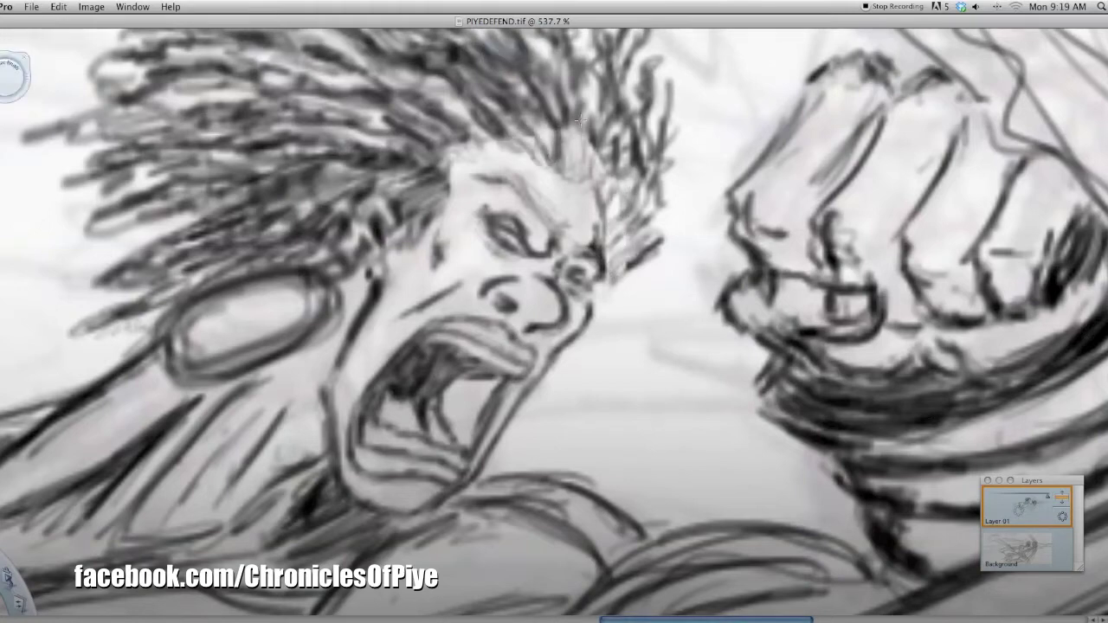
{"action": "left_click_drag", "start_coordinate": [570, 141], "coordinate": [608, 192]}
- Darken the eyebrow and temple hair, and add detail inside the ear and open mouth
{"action": "mouse_move", "coordinate": [524, 175]}
{"action": "left_mouse_down"}
{"action": "mouse_move", "coordinate": [490, 189]}
{"action": "mouse_move", "coordinate": [536, 227]}
{"action": "mouse_move", "coordinate": [520, 186]}
{"action": "left_mouse_up"}
{"action": "mouse_move", "coordinate": [632, 201]}
{"action": "left_mouse_down"}
{"action": "mouse_move", "coordinate": [606, 234]}
{"action": "mouse_move", "coordinate": [604, 285]}
{"action": "left_mouse_up"}
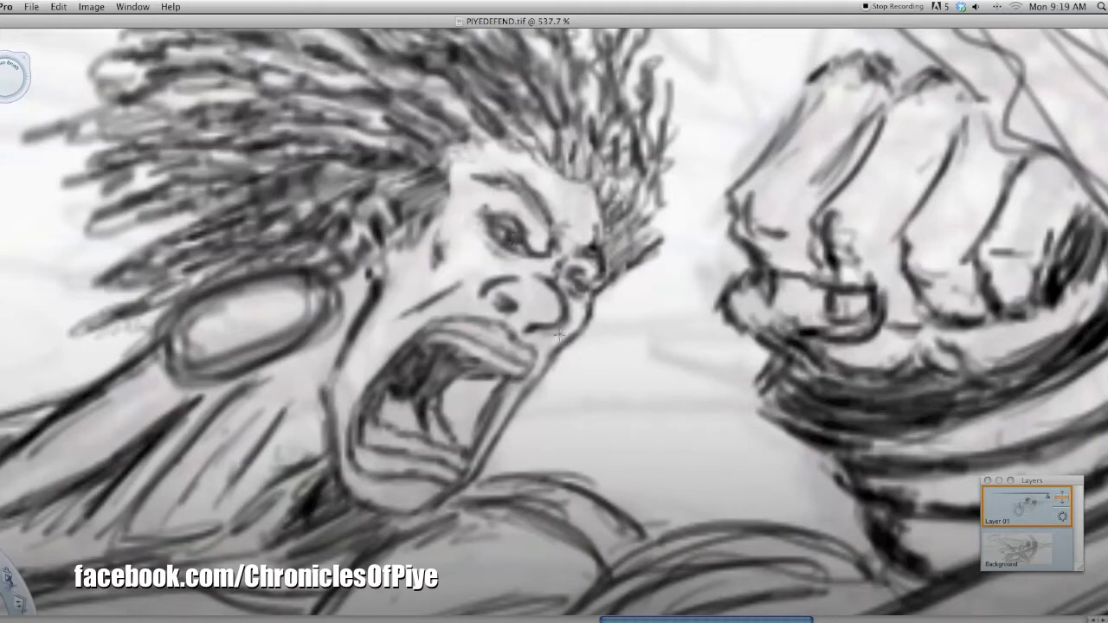
{"action": "mouse_move", "coordinate": [346, 286]}
{"action": "left_mouse_down"}
{"action": "mouse_move", "coordinate": [244, 303]}
{"action": "mouse_move", "coordinate": [217, 322]}
{"action": "mouse_move", "coordinate": [307, 293]}
{"action": "mouse_move", "coordinate": [240, 291]}
{"action": "mouse_move", "coordinate": [212, 346]}
{"action": "left_mouse_up"}
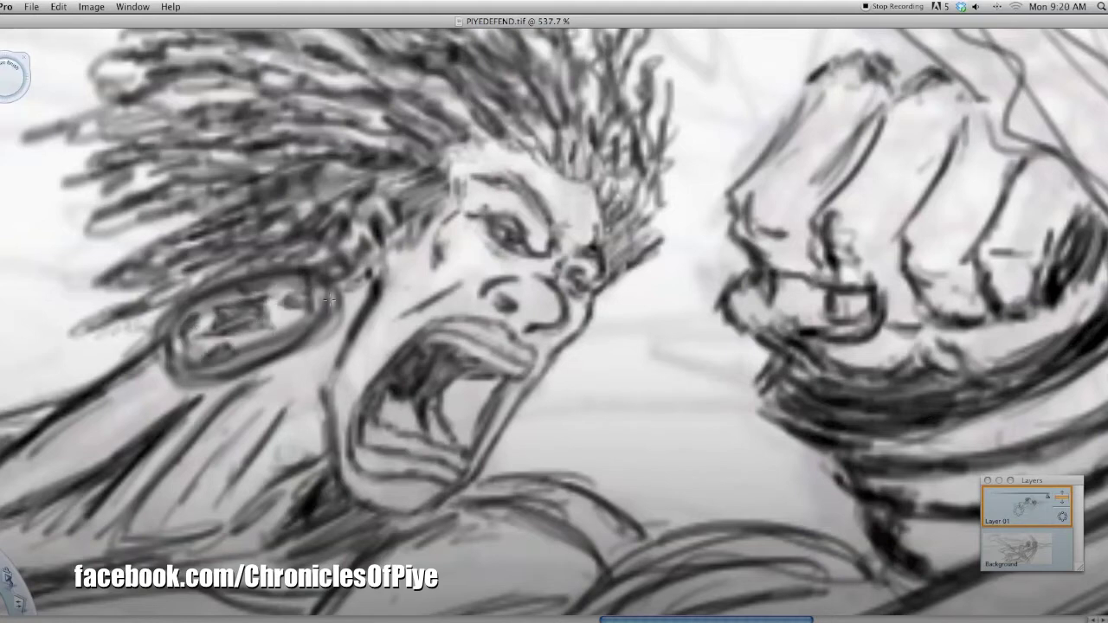
{"action": "left_click_drag", "start_coordinate": [541, 349], "coordinate": [466, 374]}
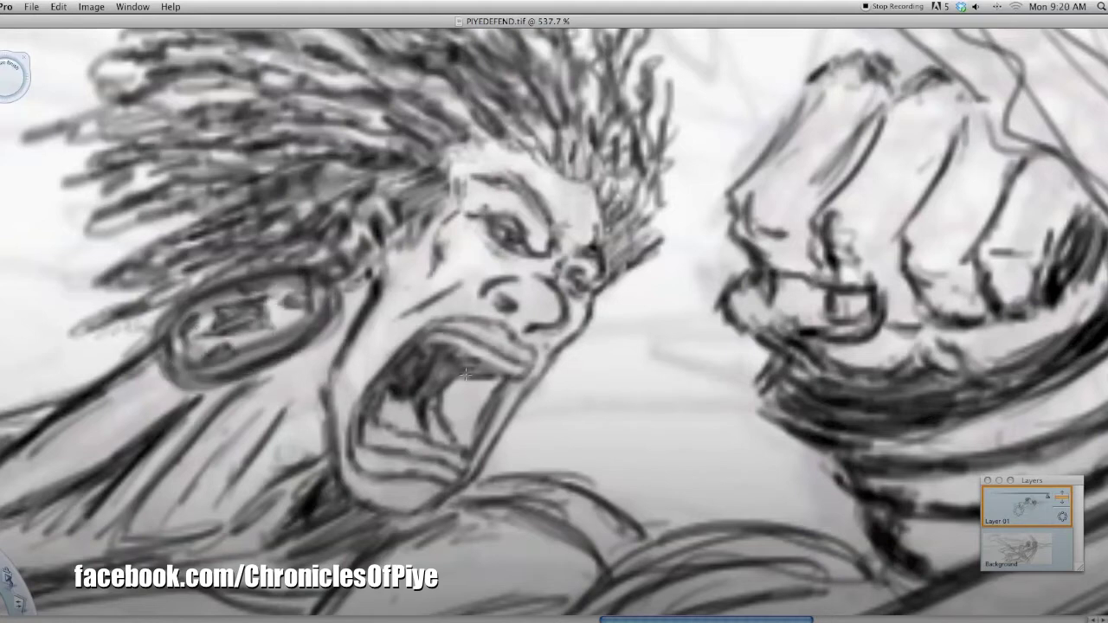
- With the Pencil, darken the end of the lower horizontal ray and shade under the raised arm
{"action": "scroll", "coordinate": [347, 372], "scroll_direction": "down", "scroll_amount": 5}
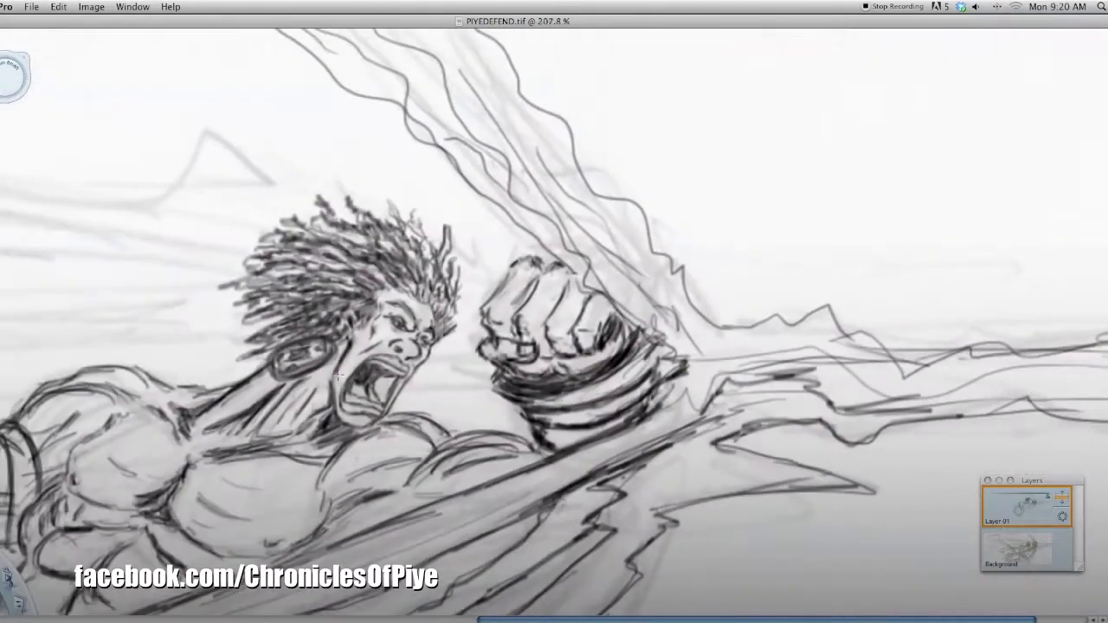
{"action": "scroll", "coordinate": [408, 174], "scroll_direction": "down", "scroll_amount": 3}
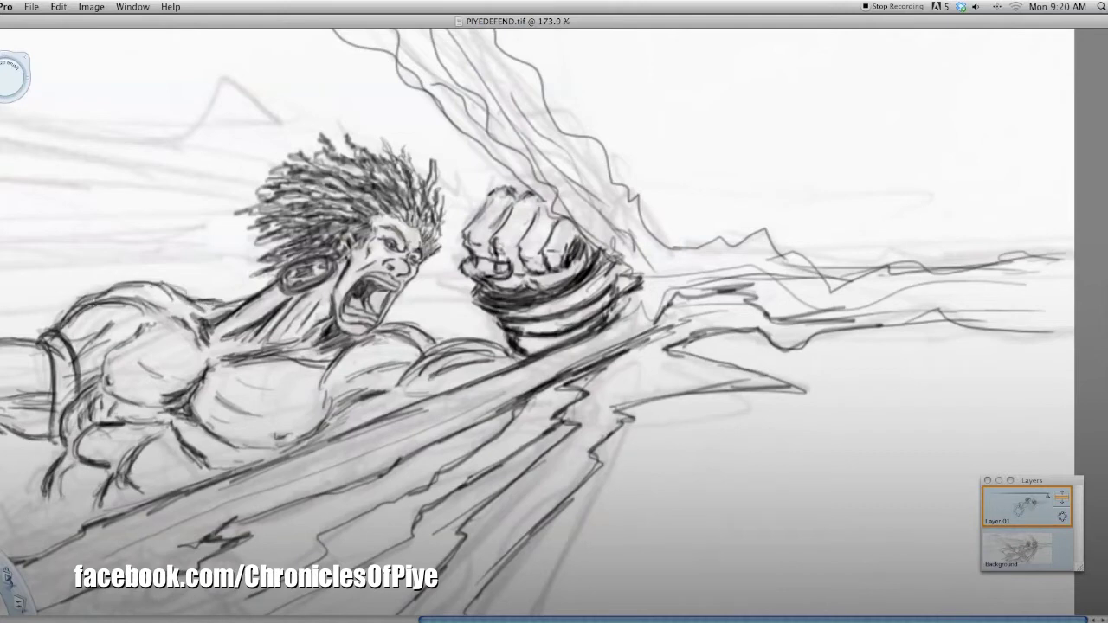
{"action": "scroll", "coordinate": [536, 322], "scroll_direction": "down", "scroll_amount": 1}
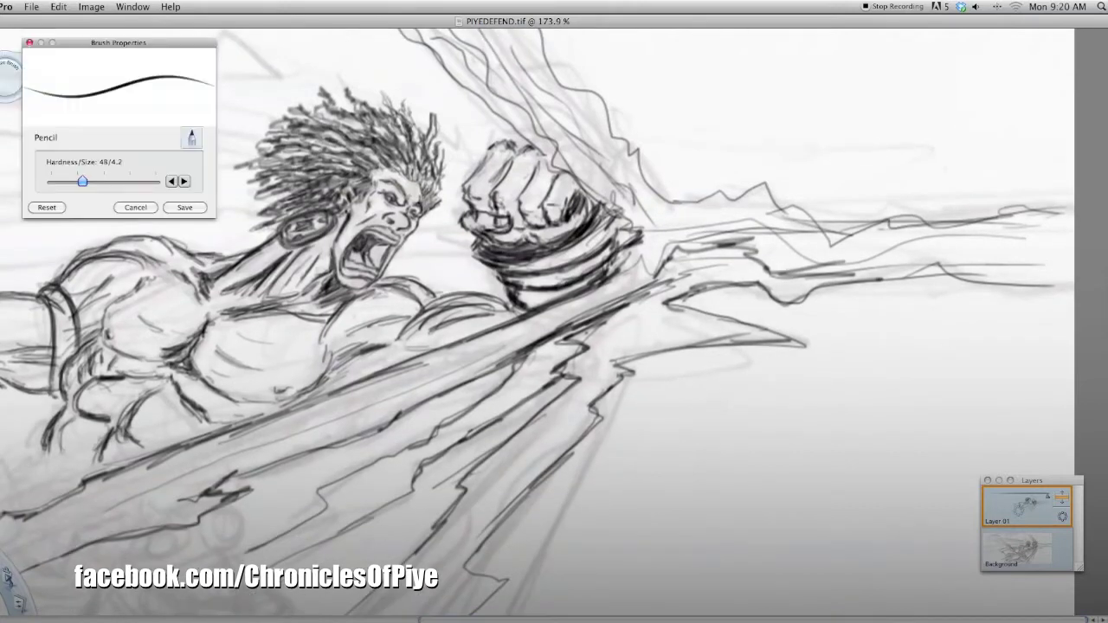
{"action": "left_click_drag", "start_coordinate": [1067, 286], "coordinate": [861, 275]}
{"action": "mouse_move", "coordinate": [325, 374]}
{"action": "left_mouse_down"}
{"action": "mouse_move", "coordinate": [260, 408]}
{"action": "mouse_move", "coordinate": [227, 407]}
{"action": "mouse_move", "coordinate": [376, 348]}
{"action": "mouse_move", "coordinate": [326, 381]}
{"action": "mouse_move", "coordinate": [516, 317]}
{"action": "left_mouse_up"}
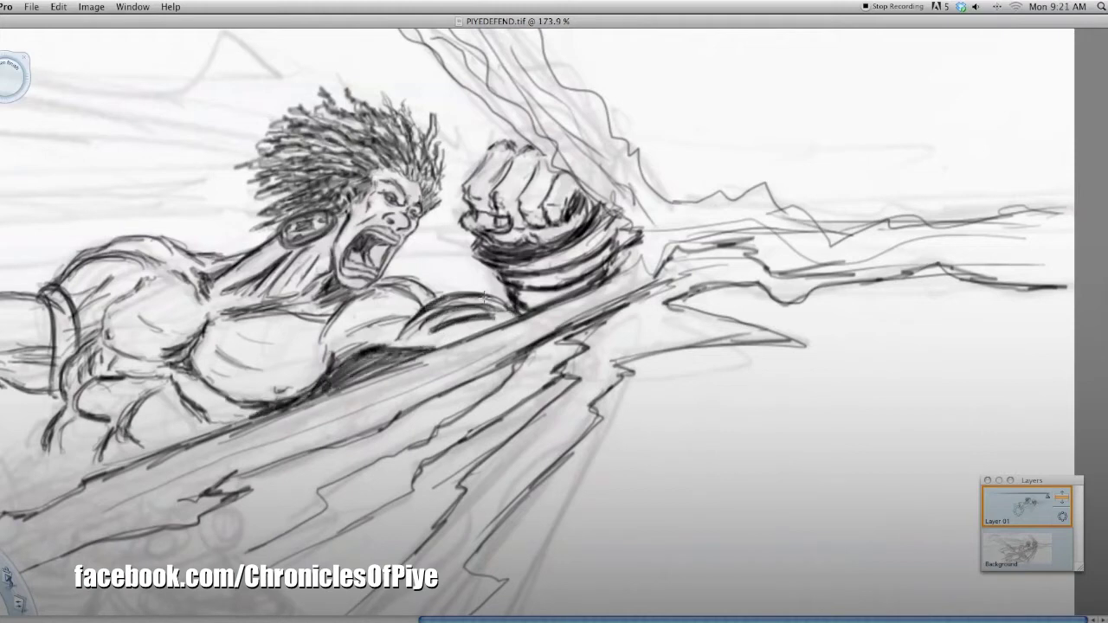
{"action": "mouse_move", "coordinate": [419, 315]}
{"action": "left_mouse_down"}
{"action": "mouse_move", "coordinate": [346, 289]}
{"action": "mouse_move", "coordinate": [251, 312]}
{"action": "mouse_move", "coordinate": [332, 313]}
{"action": "left_mouse_up"}
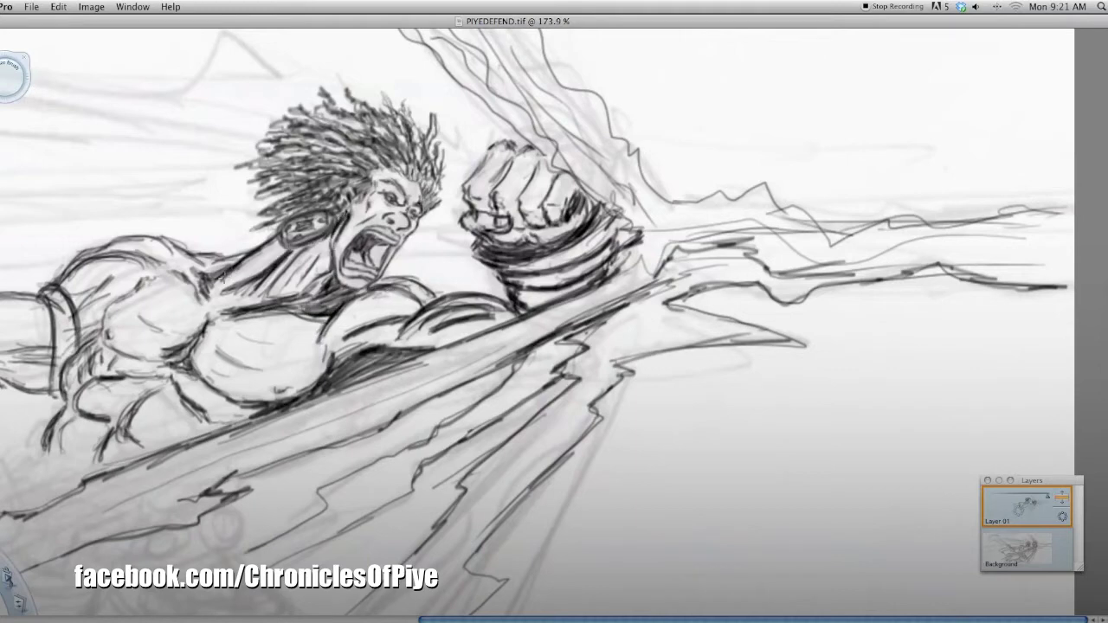
- Shade the neck, armpit, ribs and abdomen to define the torso muscles
{"action": "left_click_drag", "start_coordinate": [290, 300], "coordinate": [279, 275]}
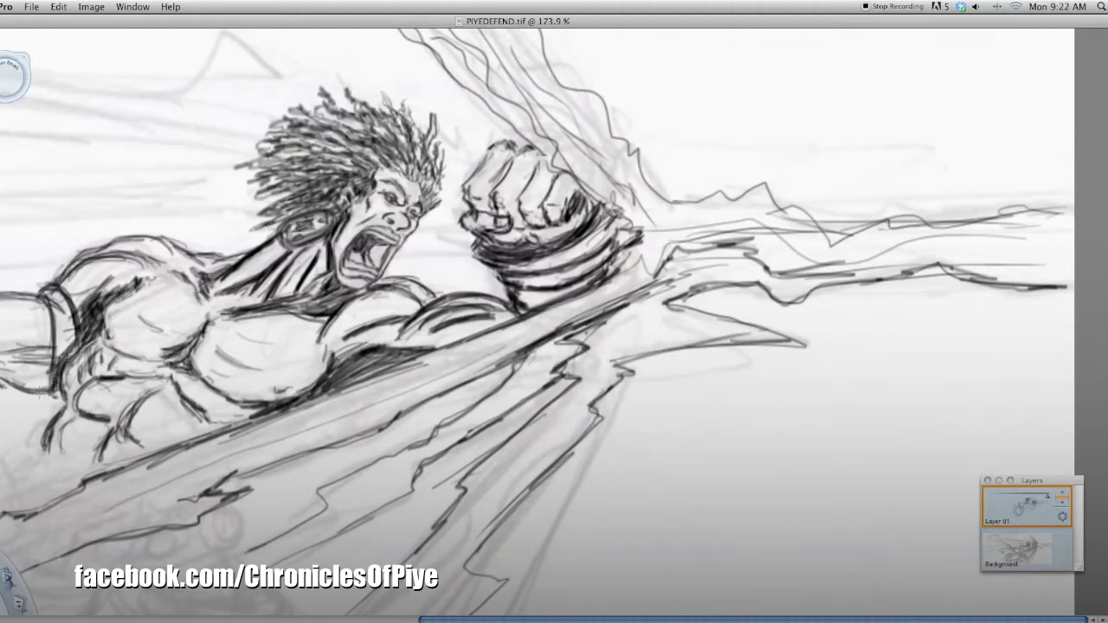
{"action": "left_click_drag", "start_coordinate": [106, 352], "coordinate": [94, 347]}
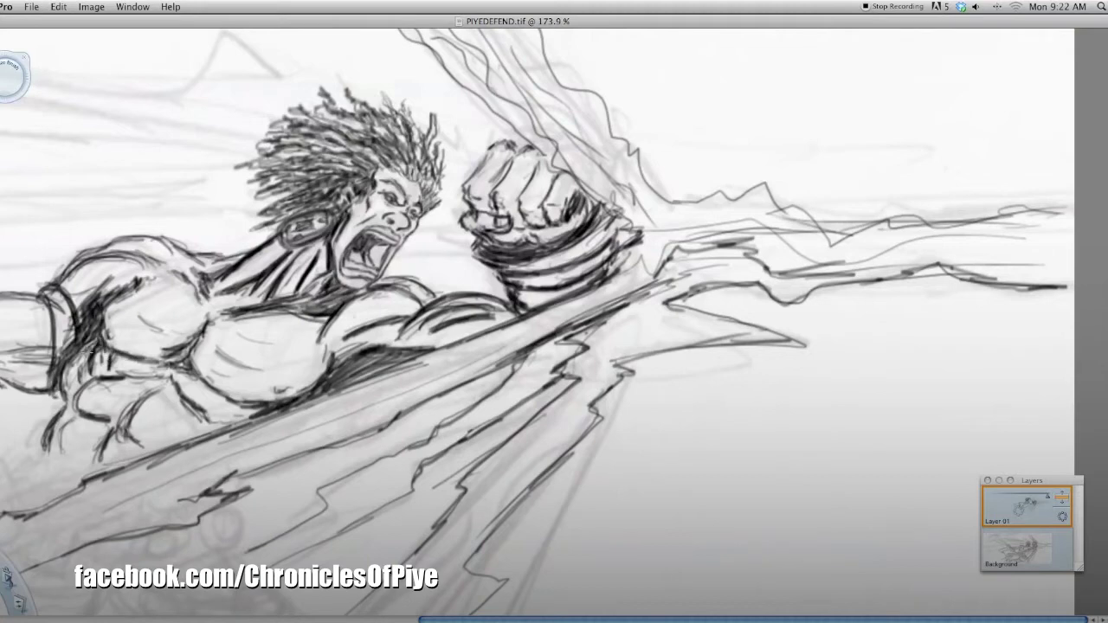
{"action": "left_click_drag", "start_coordinate": [67, 406], "coordinate": [54, 450]}
{"action": "left_click_drag", "start_coordinate": [130, 407], "coordinate": [195, 395]}
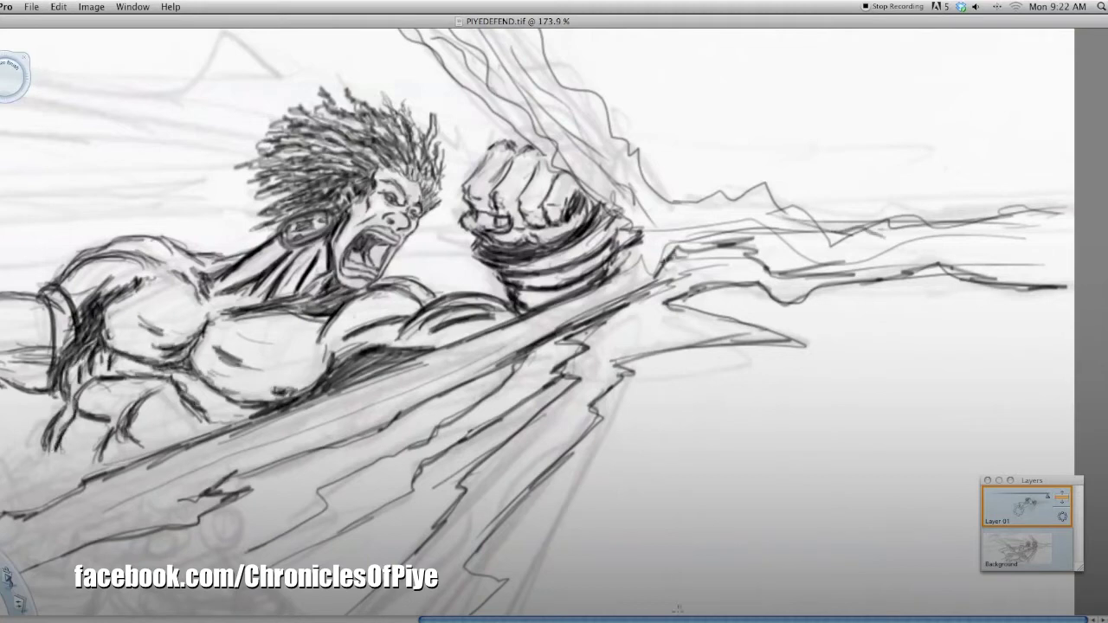
- Draw wavy energy streaks trailing behind the head across the upper background
{"action": "scroll", "coordinate": [554, 321], "scroll_direction": "left", "scroll_amount": 10}
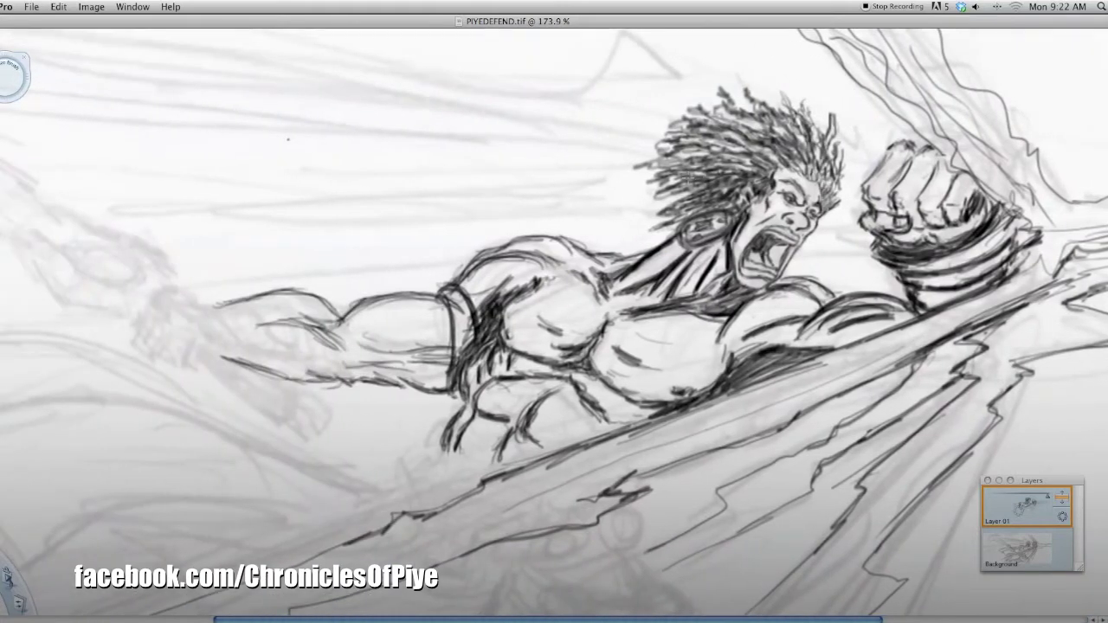
{"action": "scroll", "coordinate": [883, 185], "scroll_direction": "up", "scroll_amount": 2}
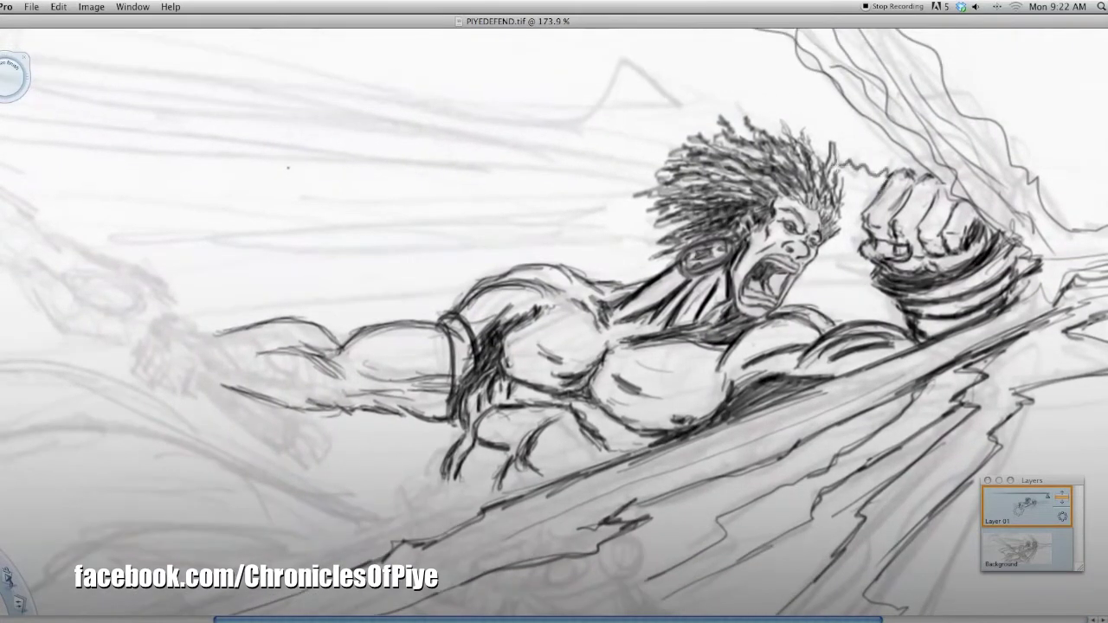
{"action": "left_click_drag", "start_coordinate": [572, 121], "coordinate": [693, 117]}
{"action": "left_click_drag", "start_coordinate": [567, 122], "coordinate": [101, 34]}
{"action": "left_click_drag", "start_coordinate": [50, 125], "coordinate": [637, 184]}
{"action": "left_click_drag", "start_coordinate": [653, 208], "coordinate": [106, 227]}
{"action": "left_click_drag", "start_coordinate": [156, 257], "coordinate": [649, 244]}
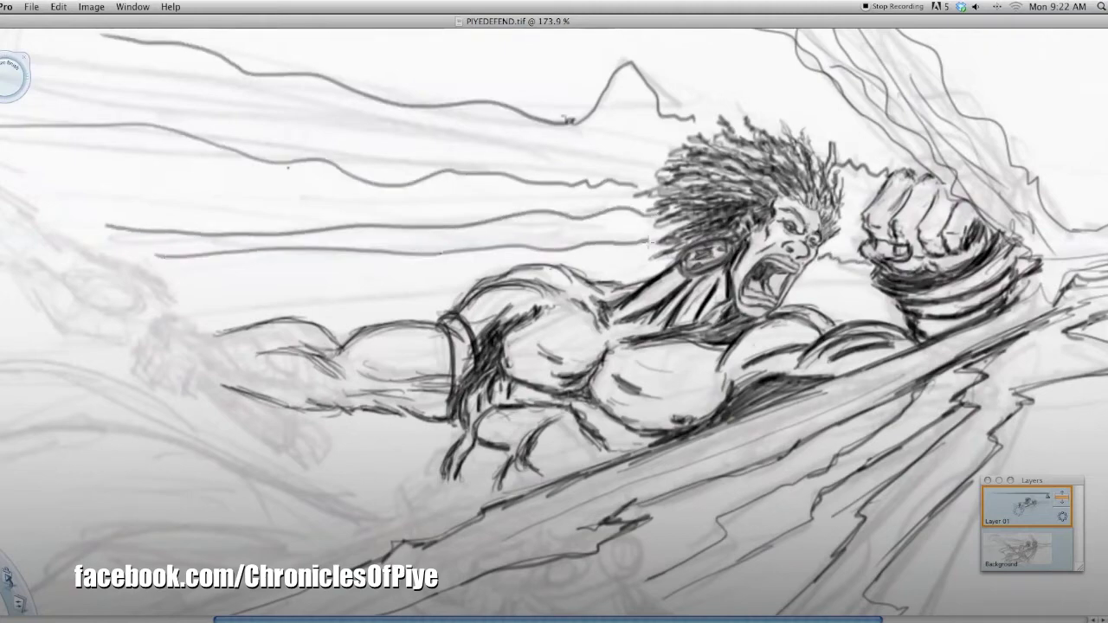
- Draw the waist belt with its round studs and angular buckle on both sides of the beam
{"action": "scroll", "coordinate": [481, 274], "scroll_direction": "down", "scroll_amount": 5}
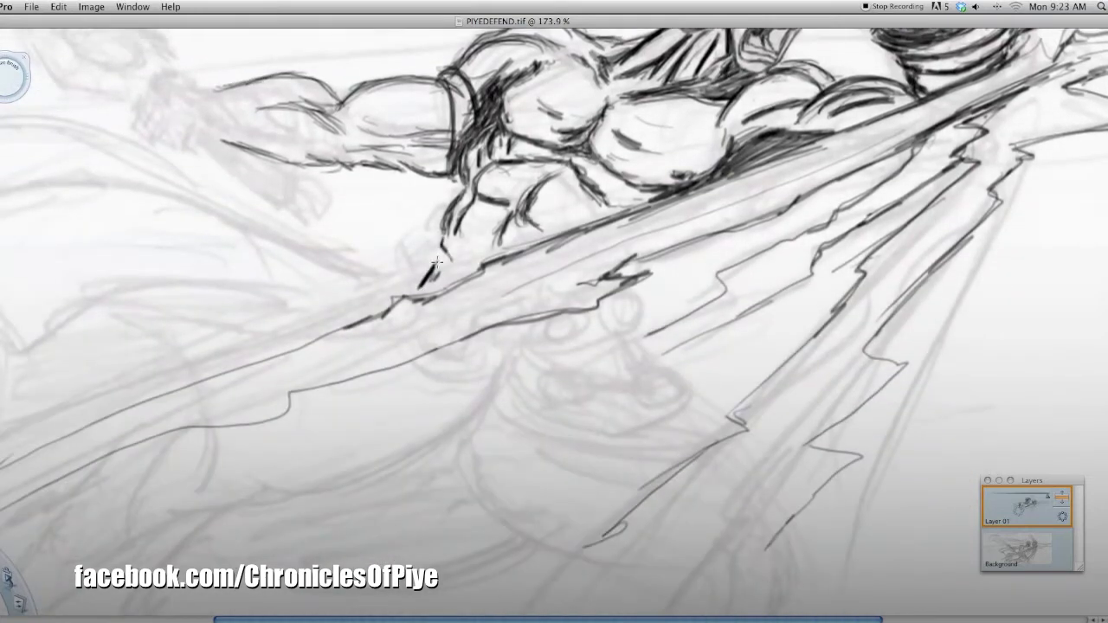
{"action": "mouse_move", "coordinate": [437, 238]}
{"action": "left_mouse_down"}
{"action": "mouse_move", "coordinate": [412, 258]}
{"action": "mouse_move", "coordinate": [406, 232]}
{"action": "mouse_move", "coordinate": [400, 265]}
{"action": "mouse_move", "coordinate": [407, 245]}
{"action": "left_mouse_up"}
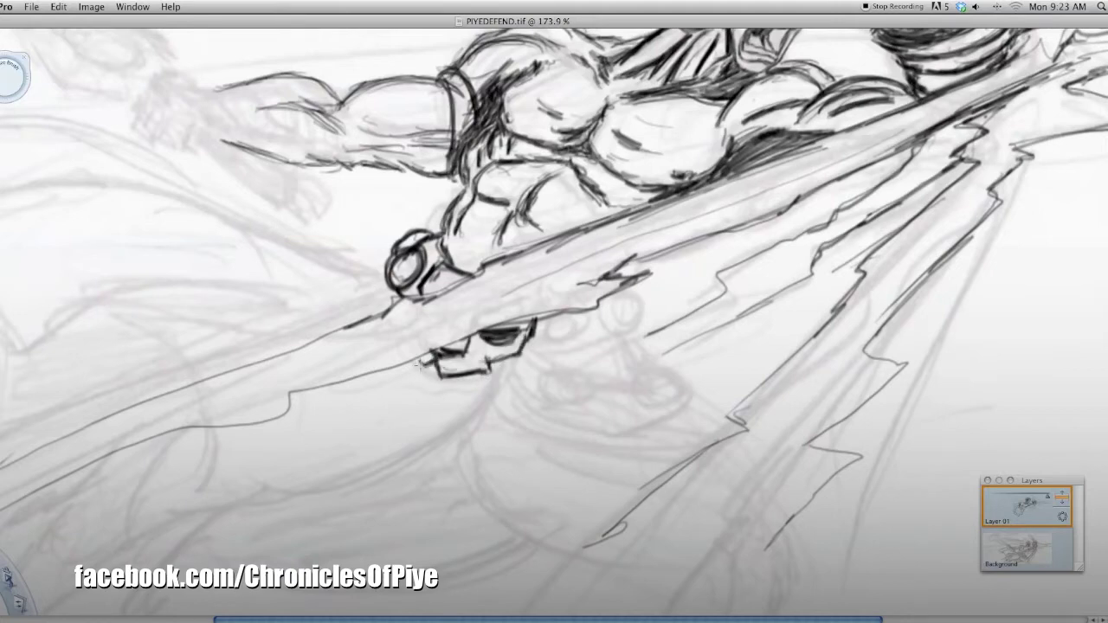
{"action": "left_click_drag", "start_coordinate": [584, 311], "coordinate": [551, 339]}
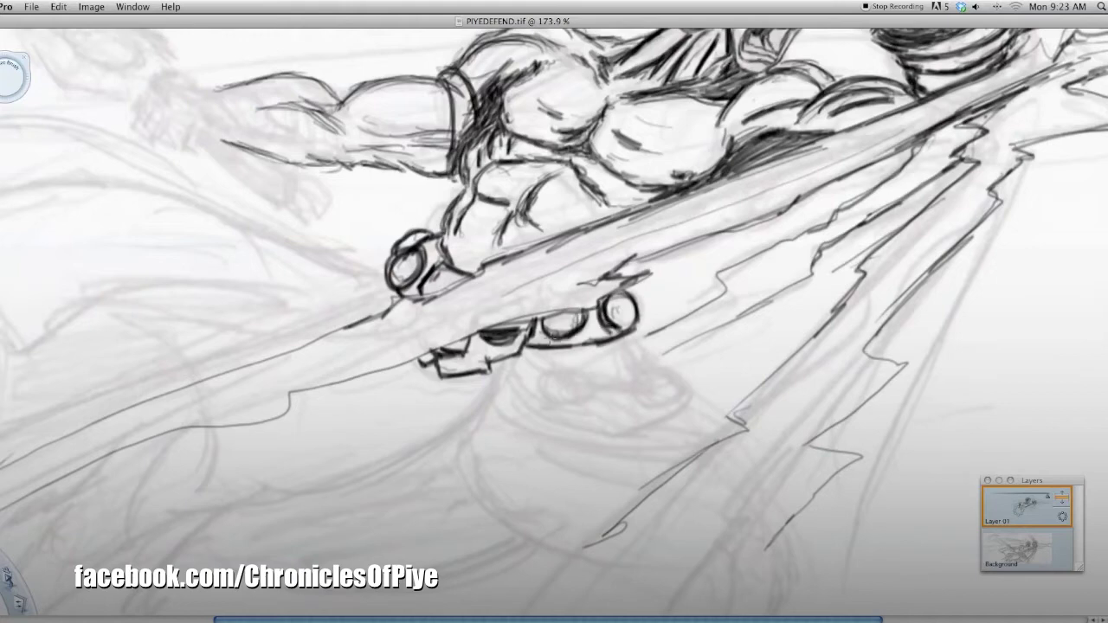
- Outline the large curved loincloth flap hanging from the belt, including its pointed upper corner
{"action": "mouse_move", "coordinate": [525, 356]}
{"action": "left_mouse_down"}
{"action": "mouse_move", "coordinate": [419, 474]}
{"action": "mouse_move", "coordinate": [194, 495]}
{"action": "left_mouse_up"}
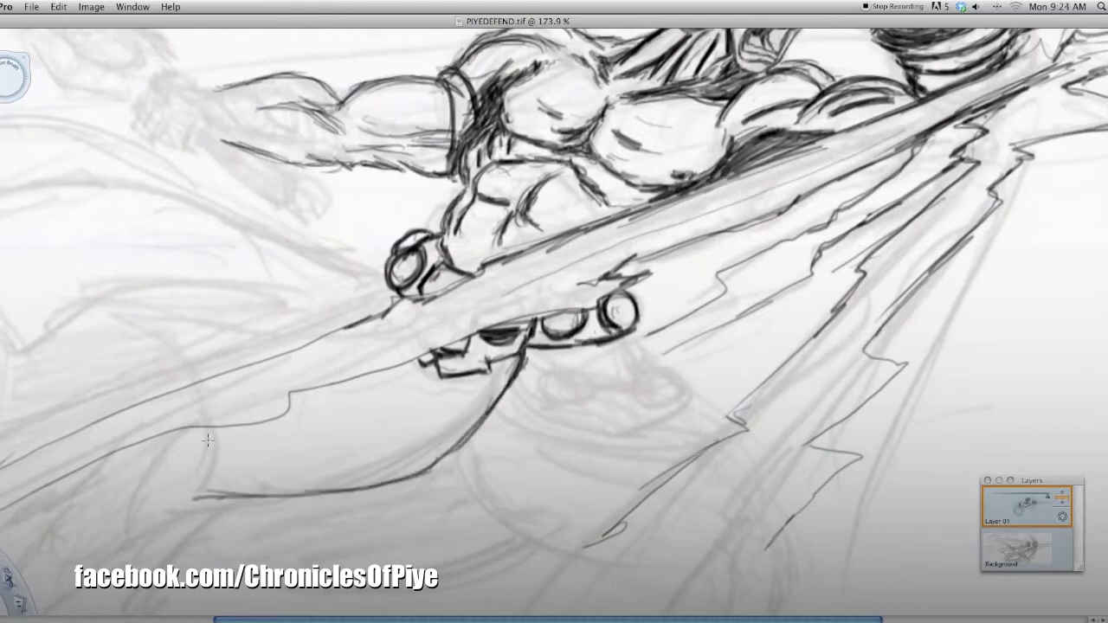
{"action": "left_click_drag", "start_coordinate": [196, 378], "coordinate": [123, 316]}
{"action": "mouse_move", "coordinate": [123, 317]}
{"action": "left_mouse_down"}
{"action": "mouse_move", "coordinate": [275, 333]}
{"action": "mouse_move", "coordinate": [360, 322]}
{"action": "mouse_move", "coordinate": [298, 333]}
{"action": "left_mouse_up"}
{"action": "left_click_drag", "start_coordinate": [123, 313], "coordinate": [196, 377]}
{"action": "left_click_drag", "start_coordinate": [476, 431], "coordinate": [201, 497]}
- Draw the lower curved belt with two large round studs below the waist belt
{"action": "mouse_move", "coordinate": [509, 392]}
{"action": "left_mouse_down"}
{"action": "mouse_move", "coordinate": [524, 419]}
{"action": "mouse_move", "coordinate": [689, 403]}
{"action": "left_mouse_up"}
{"action": "left_click_drag", "start_coordinate": [628, 336], "coordinate": [641, 363]}
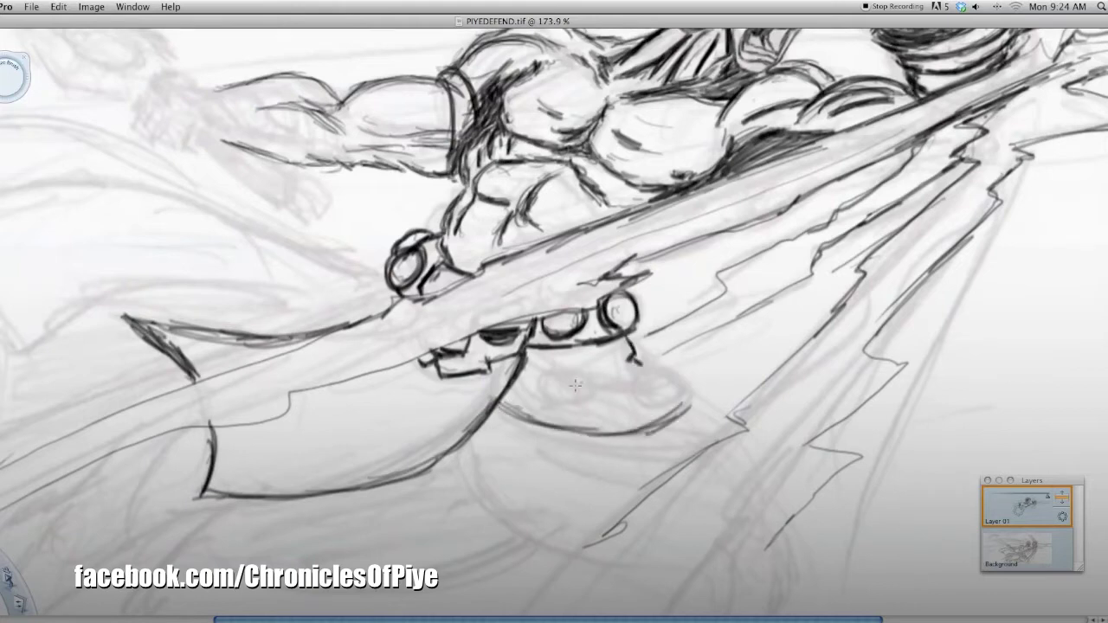
{"action": "left_click_drag", "start_coordinate": [558, 370], "coordinate": [554, 373]}
{"action": "mouse_move", "coordinate": [639, 374]}
{"action": "left_mouse_down"}
{"action": "mouse_move", "coordinate": [693, 400]}
{"action": "mouse_move", "coordinate": [526, 364]}
{"action": "left_mouse_up"}
{"action": "left_click_drag", "start_coordinate": [509, 400], "coordinate": [665, 432]}
{"action": "left_click_drag", "start_coordinate": [528, 353], "coordinate": [578, 376]}
{"action": "left_click_drag", "start_coordinate": [501, 389], "coordinate": [551, 415]}
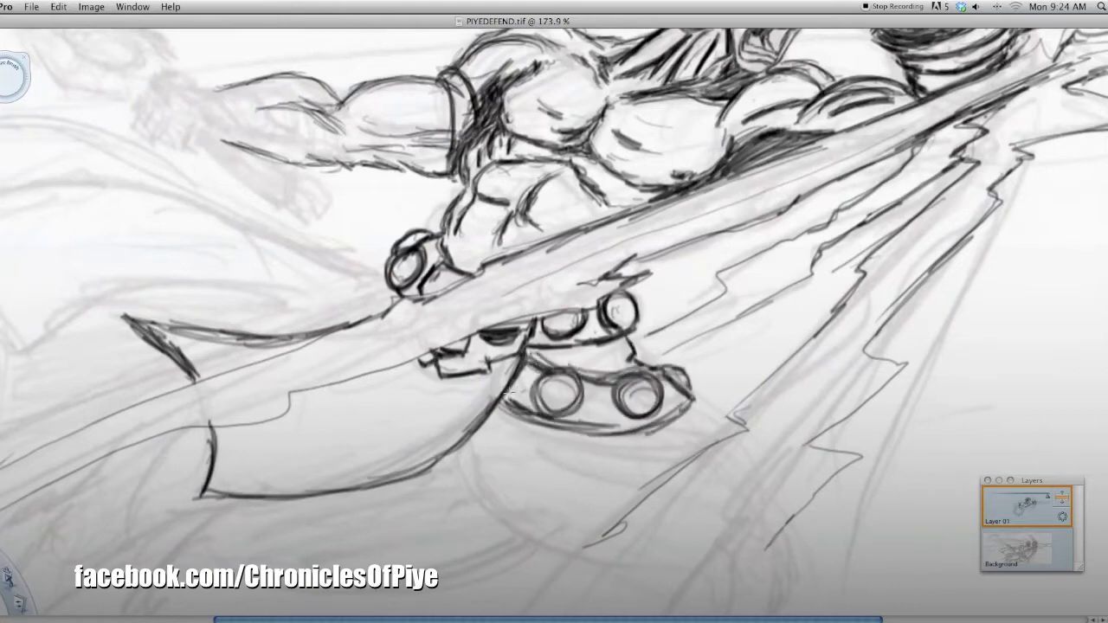
- Add an inner border line along the edges of the loincloth flap
{"action": "left_click_drag", "start_coordinate": [516, 358], "coordinate": [426, 443]}
{"action": "left_click_drag", "start_coordinate": [227, 431], "coordinate": [228, 472]}
{"action": "left_click_drag", "start_coordinate": [225, 485], "coordinate": [457, 421]}
{"action": "mouse_move", "coordinate": [176, 338]}
{"action": "left_mouse_down"}
{"action": "mouse_move", "coordinate": [186, 349]}
{"action": "mouse_move", "coordinate": [242, 340]}
{"action": "left_mouse_up"}
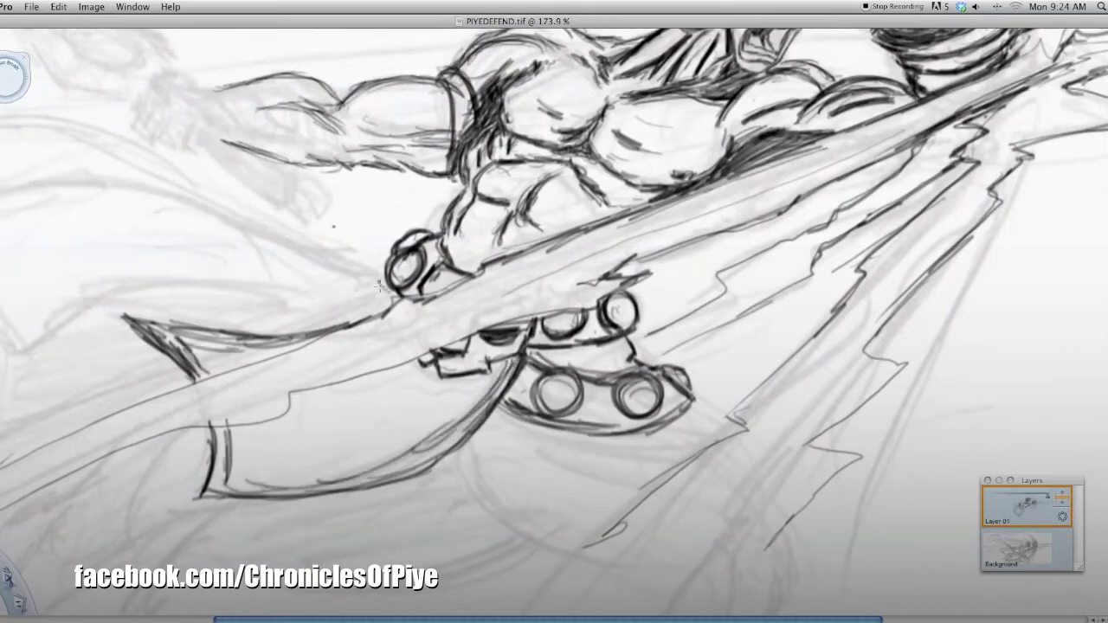
- Draw the pointed studded piece at the back of the belt and shade between the two belts
{"action": "left_click_drag", "start_coordinate": [380, 258], "coordinate": [345, 312]}
{"action": "mouse_move", "coordinate": [340, 260]}
{"action": "left_mouse_down"}
{"action": "mouse_move", "coordinate": [381, 295]}
{"action": "mouse_move", "coordinate": [390, 275]}
{"action": "left_mouse_up"}
{"action": "left_click_drag", "start_coordinate": [551, 351], "coordinate": [606, 363]}
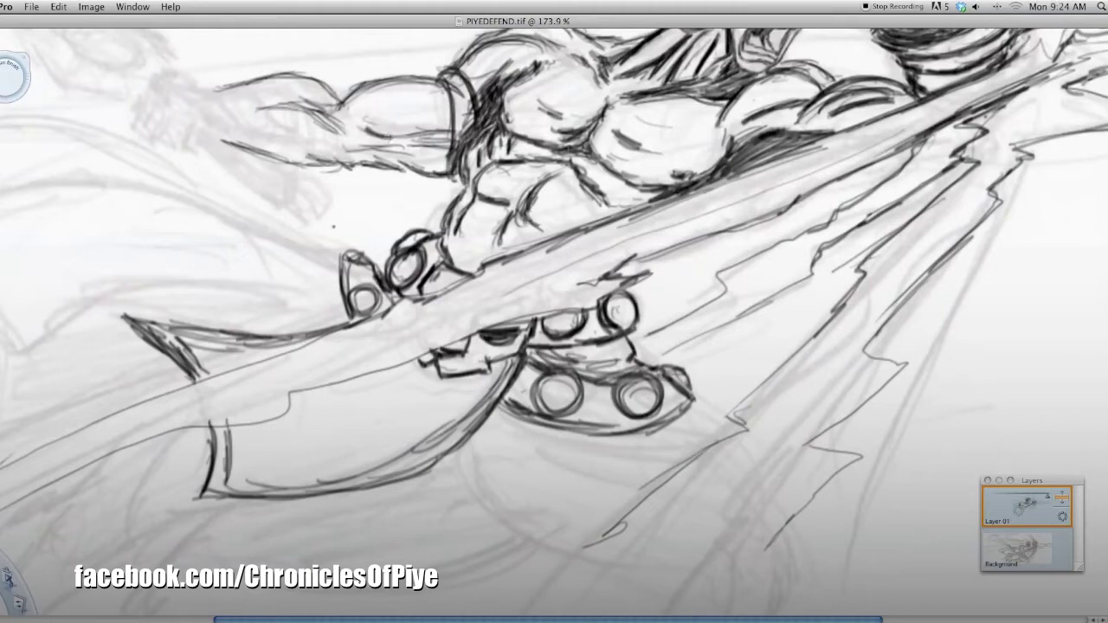
- Darken the underside of the rear arm, the beam's lower edge and the abdomen contours
{"action": "left_click_drag", "start_coordinate": [376, 129], "coordinate": [428, 140]}
{"action": "mouse_move", "coordinate": [883, 177]}
{"action": "left_mouse_down"}
{"action": "mouse_move", "coordinate": [815, 192]}
{"action": "mouse_move", "coordinate": [930, 161]}
{"action": "left_mouse_up"}
{"action": "left_click_drag", "start_coordinate": [748, 229], "coordinate": [620, 283]}
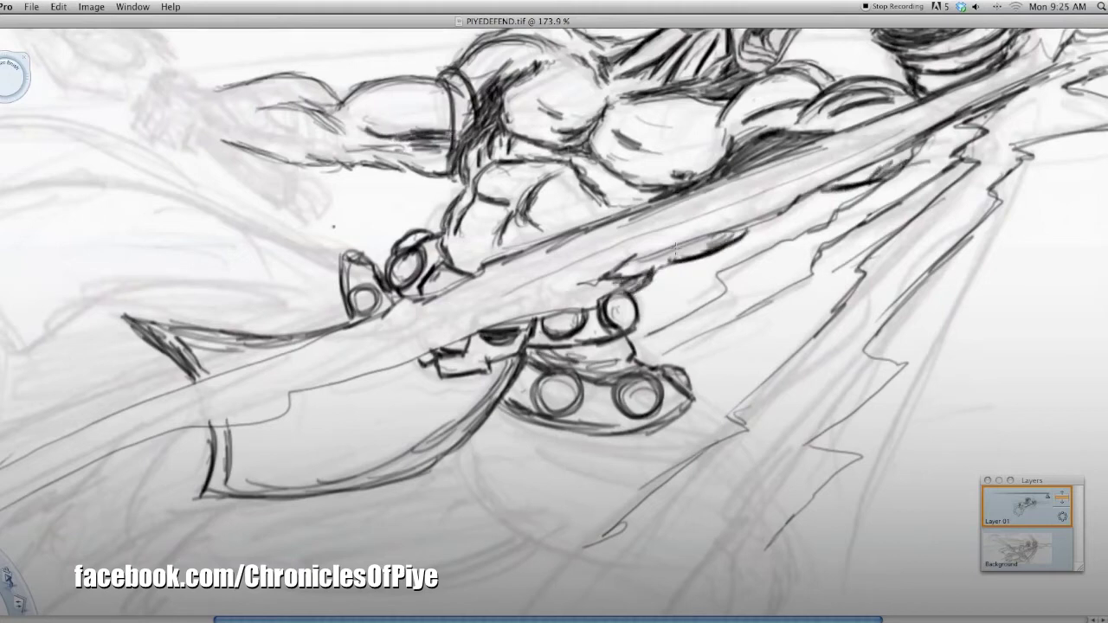
{"action": "left_click_drag", "start_coordinate": [516, 168], "coordinate": [487, 159]}
- Draw curved skirt bands below the studded belt and strengthen the adjoining jagged ray edges
{"action": "mouse_move", "coordinate": [493, 411]}
{"action": "left_mouse_down"}
{"action": "mouse_move", "coordinate": [554, 467]}
{"action": "mouse_move", "coordinate": [658, 478]}
{"action": "left_mouse_up"}
{"action": "mouse_move", "coordinate": [688, 405]}
{"action": "left_mouse_down"}
{"action": "mouse_move", "coordinate": [725, 423]}
{"action": "mouse_move", "coordinate": [554, 593]}
{"action": "left_mouse_up"}
{"action": "mouse_move", "coordinate": [718, 614]}
{"action": "left_mouse_down"}
{"action": "mouse_move", "coordinate": [862, 445]}
{"action": "mouse_move", "coordinate": [909, 342]}
{"action": "left_mouse_up"}
{"action": "left_click_drag", "start_coordinate": [831, 312], "coordinate": [749, 398]}
{"action": "left_click_drag", "start_coordinate": [671, 324], "coordinate": [637, 339]}
{"action": "mouse_move", "coordinate": [489, 443]}
{"action": "left_mouse_down"}
{"action": "mouse_move", "coordinate": [591, 506]}
{"action": "mouse_move", "coordinate": [628, 485]}
{"action": "left_mouse_up"}
{"action": "left_click_drag", "start_coordinate": [459, 433], "coordinate": [504, 511]}
{"action": "left_click_drag", "start_coordinate": [467, 464], "coordinate": [585, 551]}
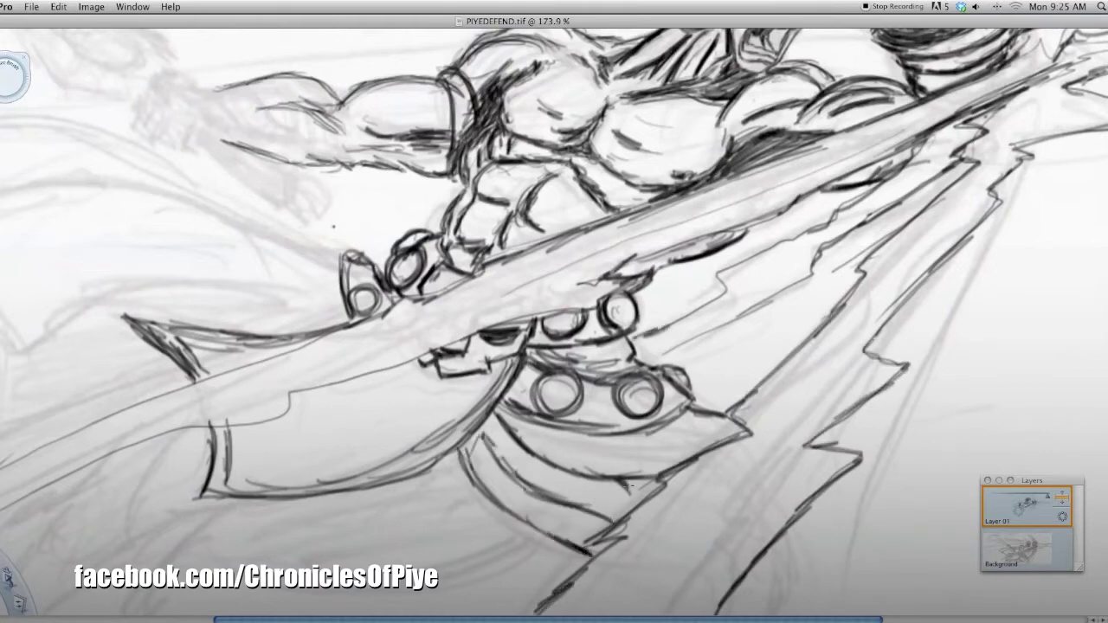
- Extend the two descending ray edges and sketch the small rounded form beside the front ray
{"action": "scroll", "coordinate": [554, 322], "scroll_direction": "down", "scroll_amount": 2}
{"action": "left_click_drag", "start_coordinate": [541, 565], "coordinate": [478, 616]}
{"action": "left_click_drag", "start_coordinate": [721, 564], "coordinate": [691, 606]}
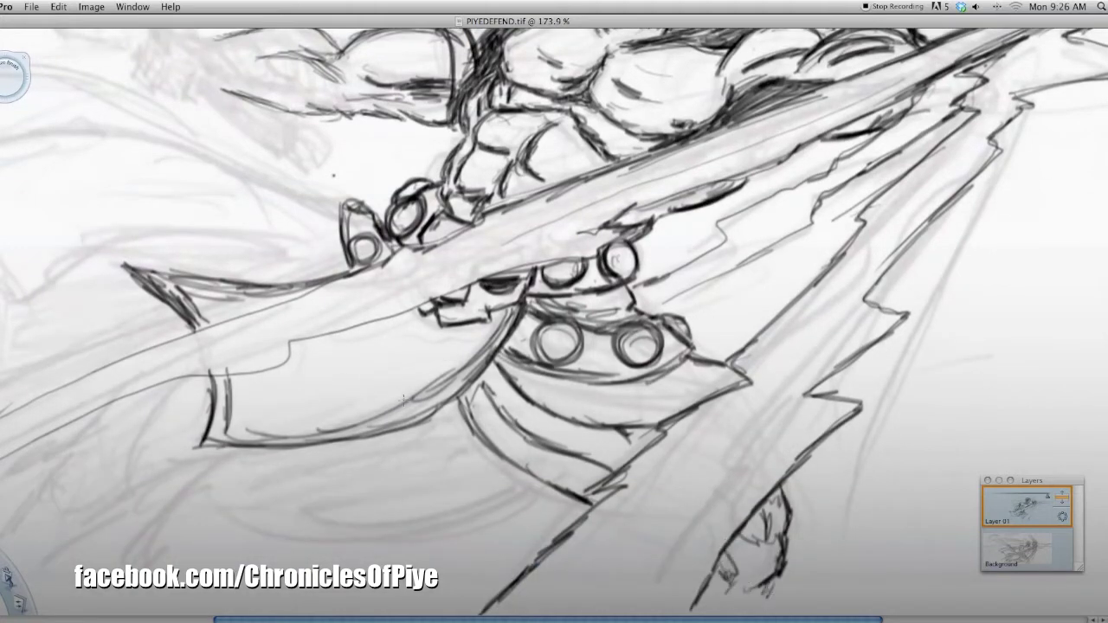
- Sketch the trailing leg contours behind and below the loincloth flap
{"action": "mouse_move", "coordinate": [176, 391]}
{"action": "left_mouse_down"}
{"action": "mouse_move", "coordinate": [121, 502]}
{"action": "mouse_move", "coordinate": [275, 448]}
{"action": "left_mouse_up"}
{"action": "mouse_move", "coordinate": [138, 405]}
{"action": "left_mouse_down"}
{"action": "mouse_move", "coordinate": [48, 498]}
{"action": "mouse_move", "coordinate": [55, 518]}
{"action": "left_mouse_up"}
{"action": "left_click_drag", "start_coordinate": [52, 475], "coordinate": [121, 513]}
{"action": "left_click_drag", "start_coordinate": [103, 437], "coordinate": [130, 405]}
{"action": "left_click_drag", "start_coordinate": [180, 322], "coordinate": [137, 357]}
{"action": "mouse_move", "coordinate": [190, 468]}
{"action": "left_mouse_down"}
{"action": "mouse_move", "coordinate": [132, 513]}
{"action": "mouse_move", "coordinate": [122, 567]}
{"action": "mouse_move", "coordinate": [45, 585]}
{"action": "left_mouse_up"}
{"action": "left_click_drag", "start_coordinate": [39, 503], "coordinate": [2, 547]}
{"action": "left_click_drag", "start_coordinate": [86, 426], "coordinate": [1, 483]}
- Draw the curved thigh contour beneath the loincloth flap and hatch the shadow under the flap
{"action": "left_click_drag", "start_coordinate": [223, 467], "coordinate": [327, 450]}
{"action": "mouse_move", "coordinate": [542, 481]}
{"action": "left_mouse_down"}
{"action": "mouse_move", "coordinate": [502, 507]}
{"action": "mouse_move", "coordinate": [303, 535]}
{"action": "mouse_move", "coordinate": [214, 500]}
{"action": "left_mouse_up"}
{"action": "left_click_drag", "start_coordinate": [212, 486], "coordinate": [286, 518]}
{"action": "left_click_drag", "start_coordinate": [326, 449], "coordinate": [259, 469]}
{"action": "mouse_move", "coordinate": [334, 446]}
{"action": "left_mouse_down"}
{"action": "mouse_move", "coordinate": [298, 459]}
{"action": "mouse_move", "coordinate": [405, 498]}
{"action": "mouse_move", "coordinate": [528, 482]}
{"action": "mouse_move", "coordinate": [410, 507]}
{"action": "left_mouse_up"}
{"action": "mouse_move", "coordinate": [364, 447]}
{"action": "left_mouse_down"}
{"action": "mouse_move", "coordinate": [221, 482]}
{"action": "mouse_move", "coordinate": [245, 482]}
{"action": "left_mouse_up"}
{"action": "mouse_move", "coordinate": [463, 399]}
{"action": "left_mouse_down"}
{"action": "mouse_move", "coordinate": [312, 470]}
{"action": "mouse_move", "coordinate": [297, 491]}
{"action": "left_mouse_up"}
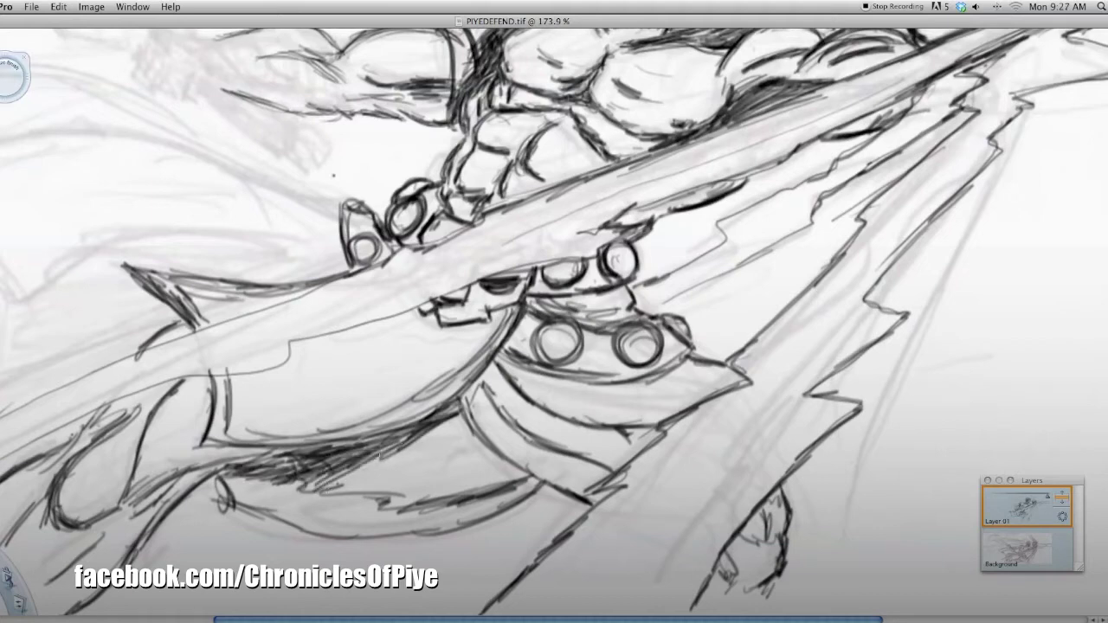
- Darken the shadow beneath the loincloth flap with dense diagonal hatching along its whole length
{"action": "left_click_drag", "start_coordinate": [418, 444], "coordinate": [321, 493]}
{"action": "left_click_drag", "start_coordinate": [458, 421], "coordinate": [364, 502]}
{"action": "left_click_drag", "start_coordinate": [481, 441], "coordinate": [392, 509]}
{"action": "mouse_move", "coordinate": [516, 458]}
{"action": "left_mouse_down"}
{"action": "mouse_move", "coordinate": [499, 485]}
{"action": "mouse_move", "coordinate": [474, 487]}
{"action": "left_mouse_up"}
{"action": "left_click_drag", "start_coordinate": [524, 419], "coordinate": [459, 478]}
{"action": "left_click_drag", "start_coordinate": [485, 419], "coordinate": [447, 476]}
{"action": "left_click_drag", "start_coordinate": [517, 428], "coordinate": [454, 483]}
{"action": "left_click_drag", "start_coordinate": [503, 451], "coordinate": [372, 486]}
{"action": "left_click_drag", "start_coordinate": [433, 467], "coordinate": [348, 512]}
{"action": "left_click_drag", "start_coordinate": [424, 493], "coordinate": [389, 490]}
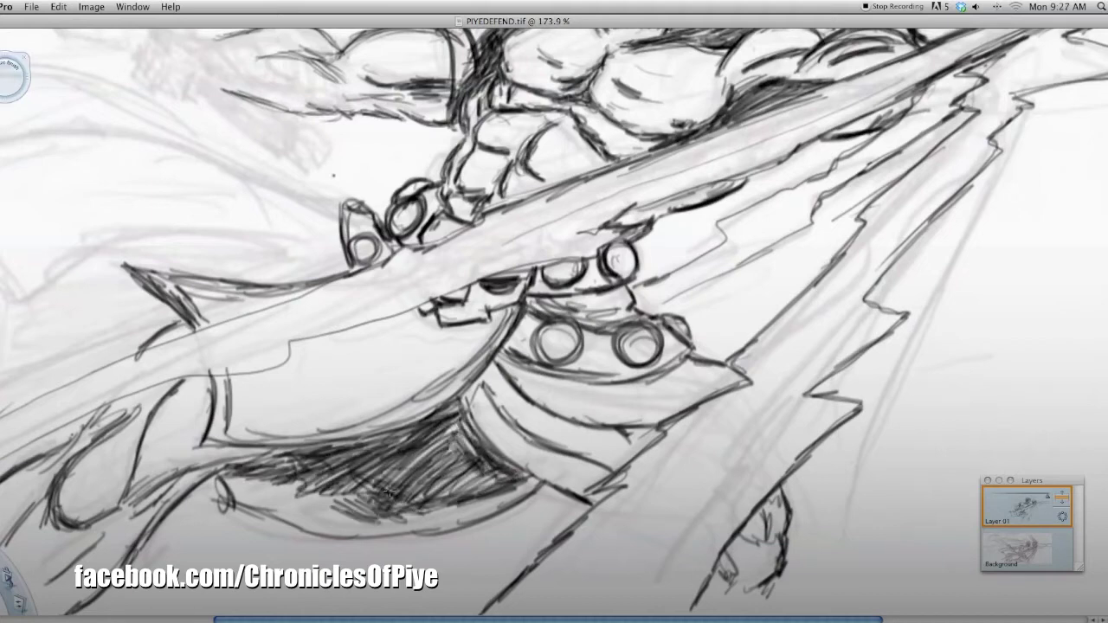
{"action": "left_click_drag", "start_coordinate": [474, 417], "coordinate": [392, 497]}
{"action": "left_click_drag", "start_coordinate": [372, 455], "coordinate": [279, 498]}
{"action": "left_click_drag", "start_coordinate": [485, 501], "coordinate": [291, 497]}
{"action": "left_click_drag", "start_coordinate": [542, 473], "coordinate": [490, 495]}
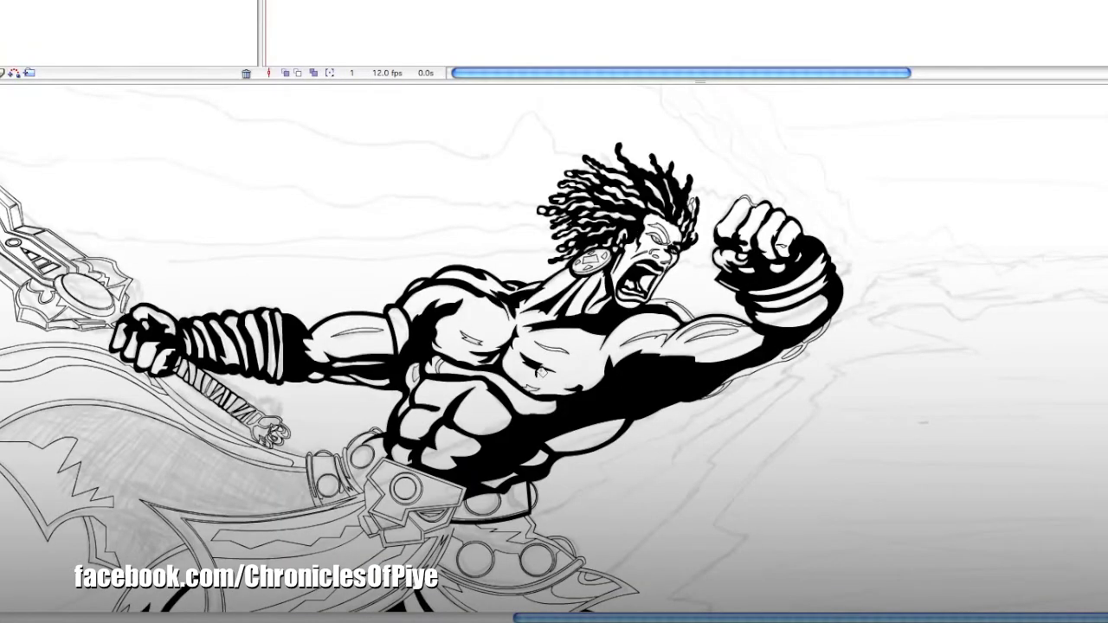
- In Flash, fill the outlined chest marks, earring rim, nostril, eye, hair lock, shoulder and knuckle contours solid black
{"action": "left_click_drag", "start_coordinate": [379, 328], "coordinate": [333, 334]}
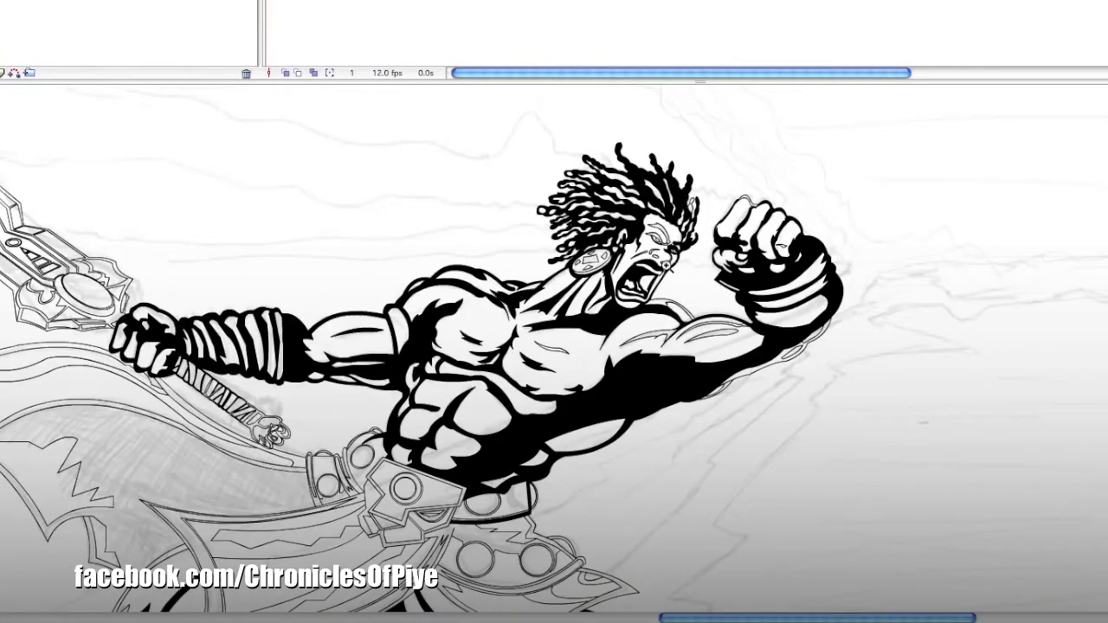
{"action": "left_click", "coordinate": [671, 270]}
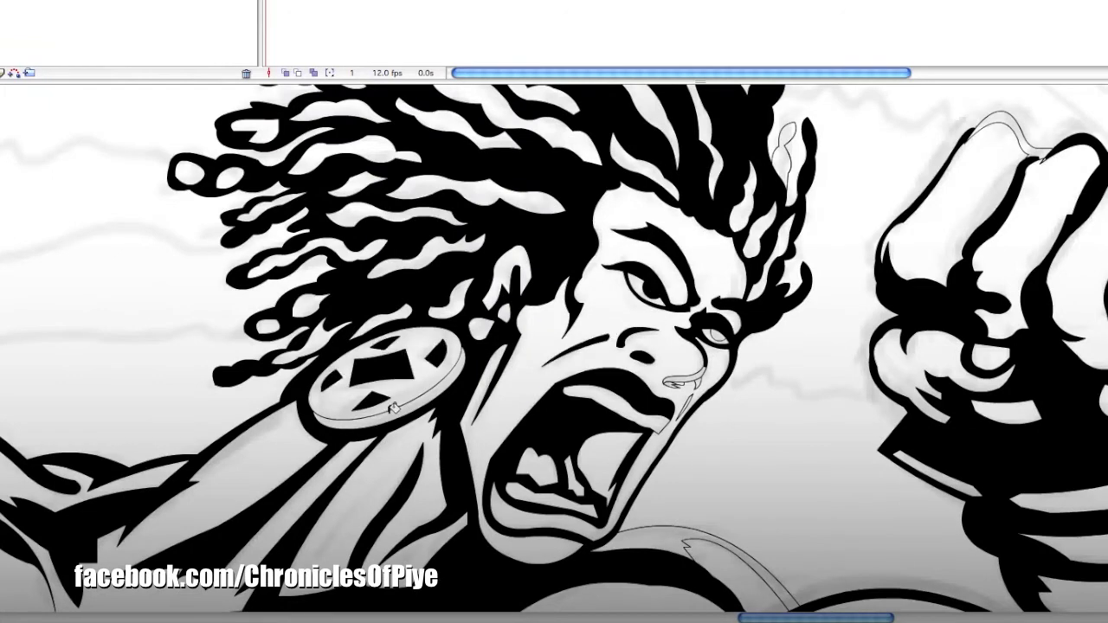
{"action": "left_click", "coordinate": [394, 409]}
{"action": "left_click", "coordinate": [684, 376]}
{"action": "left_click", "coordinate": [716, 335]}
{"action": "left_click", "coordinate": [784, 156]}
{"action": "left_click", "coordinate": [688, 544]}
{"action": "left_click", "coordinate": [1021, 130]}
{"action": "scroll", "coordinate": [729, 329], "scroll_direction": "up", "scroll_amount": 3}
{"action": "scroll", "coordinate": [783, 444], "scroll_direction": "down", "scroll_amount": 2}
{"action": "scroll", "coordinate": [783, 444], "scroll_direction": "down", "scroll_amount": 2}
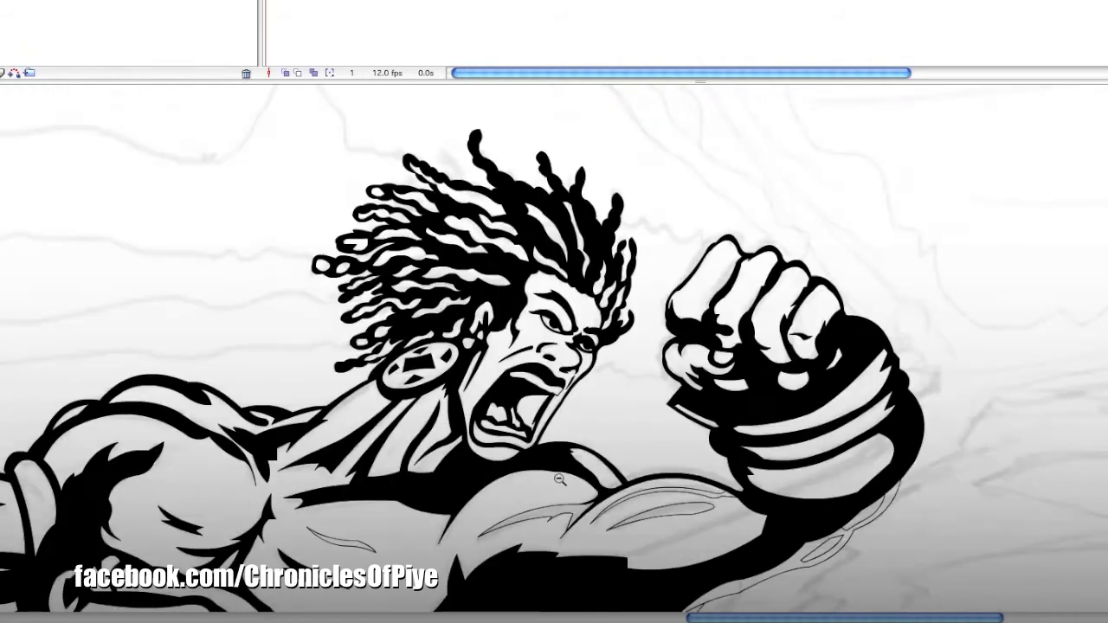
- Delete a stray piece of line and fill the remaining upper-arm, forearm and chest muscle contours black
{"action": "scroll", "coordinate": [638, 347], "scroll_direction": "up", "scroll_amount": 3}
{"action": "scroll", "coordinate": [648, 309], "scroll_direction": "up", "scroll_amount": 3}
{"action": "left_click", "coordinate": [651, 313]}
{"action": "key", "text": "v"}
{"action": "left_click", "coordinate": [671, 241]}
{"action": "key", "text": "Delete"}
{"action": "mouse_move", "coordinate": [388, 102]}
{"action": "left_mouse_down"}
{"action": "mouse_move", "coordinate": [613, 185]}
{"action": "mouse_move", "coordinate": [698, 255]}
{"action": "mouse_move", "coordinate": [593, 226]}
{"action": "mouse_move", "coordinate": [392, 102]}
{"action": "left_mouse_up"}
{"action": "scroll", "coordinate": [391, 102], "scroll_direction": "down", "scroll_amount": 3}
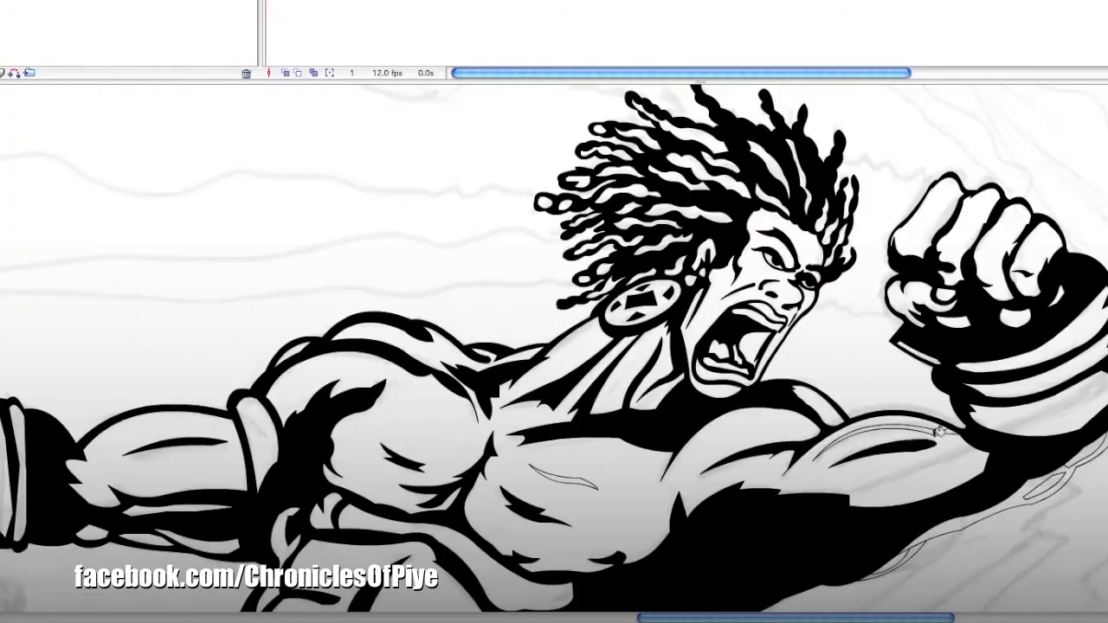
{"action": "scroll", "coordinate": [271, 270], "scroll_direction": "down", "scroll_amount": 3}
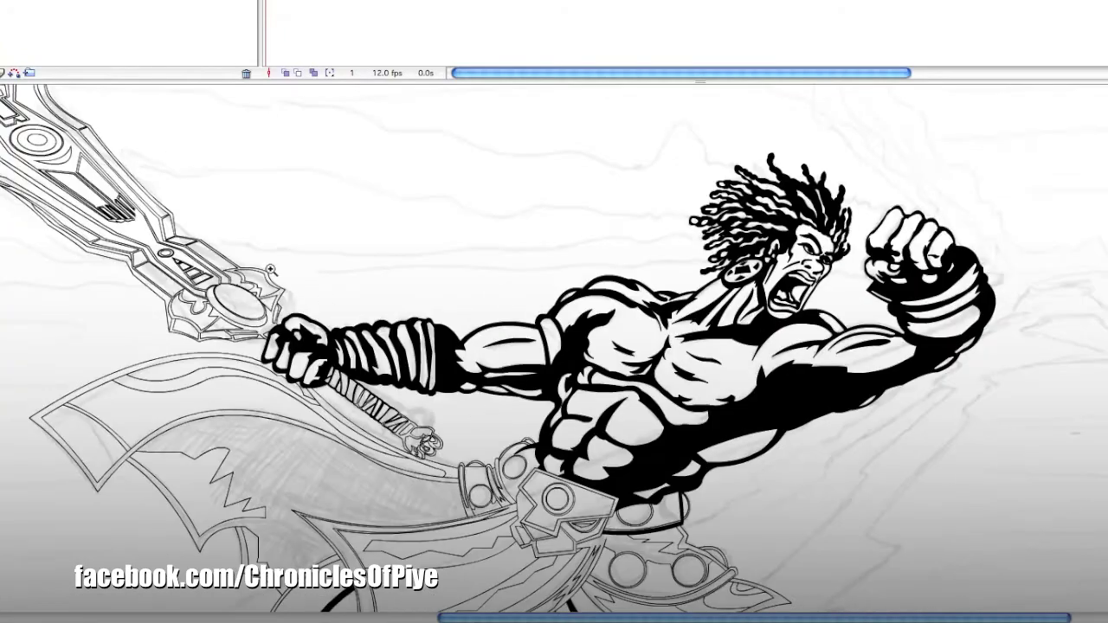
- Fill the cape's borders, fold and inner shadow black, along with the outlines of the weapon handle's end
{"action": "scroll", "coordinate": [271, 270], "scroll_direction": "up", "scroll_amount": 3}
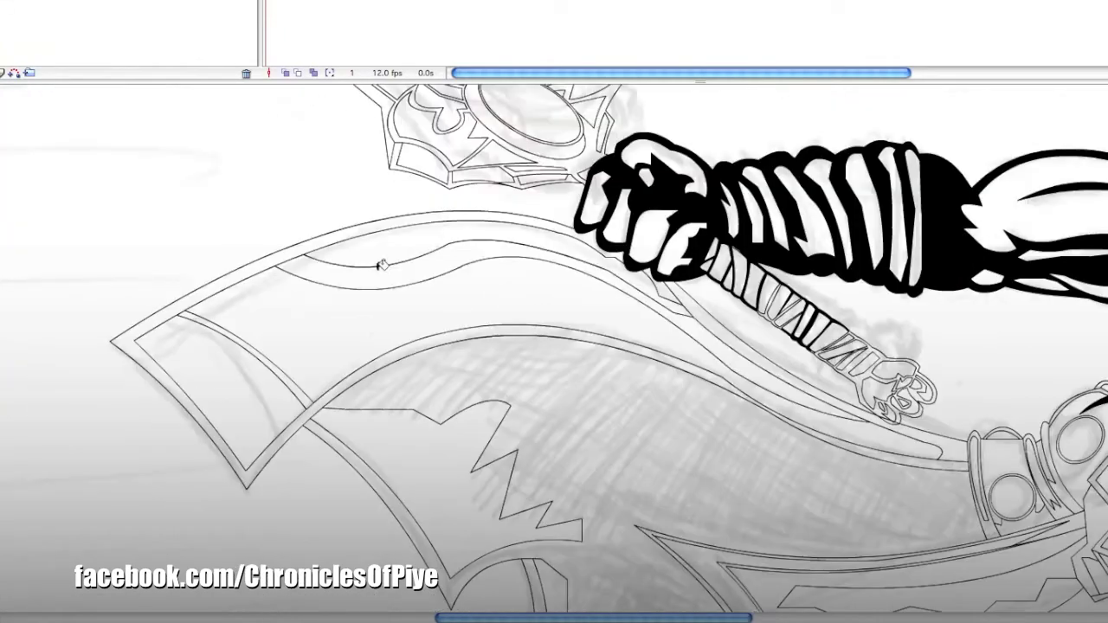
{"action": "left_click", "coordinate": [239, 295]}
{"action": "left_click", "coordinate": [304, 381]}
{"action": "scroll", "coordinate": [304, 381], "scroll_direction": "down", "scroll_amount": 2}
{"action": "scroll", "coordinate": [502, 182], "scroll_direction": "up", "scroll_amount": 3}
{"action": "left_click", "coordinate": [508, 160]}
{"action": "left_click", "coordinate": [562, 180]}
{"action": "left_click", "coordinate": [659, 209]}
{"action": "left_click", "coordinate": [769, 301]}
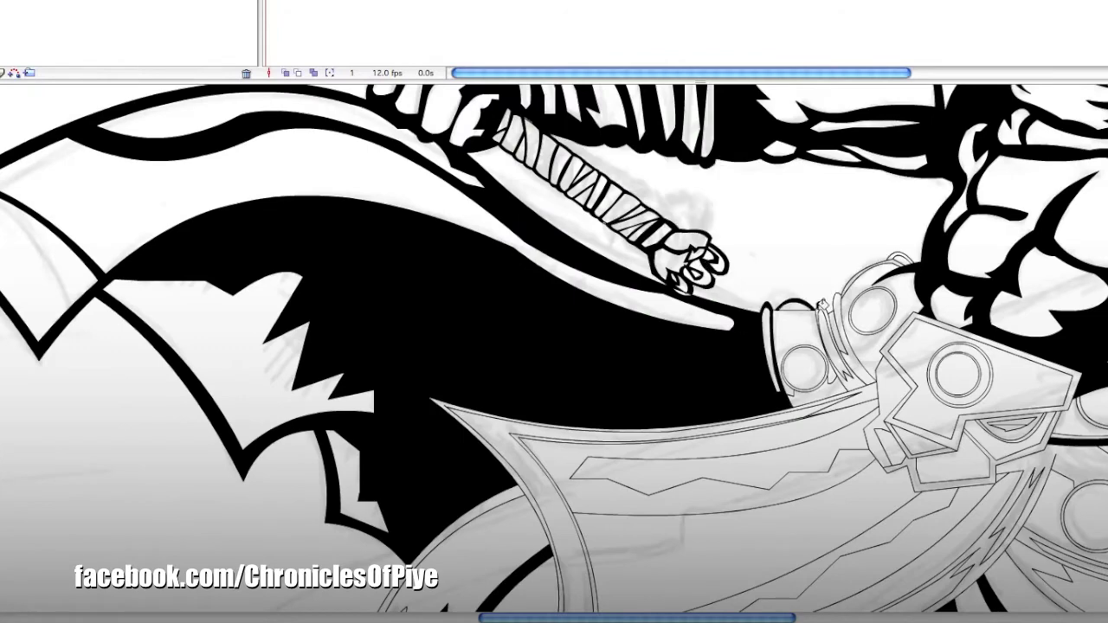
- Fill the outlines of the studded belt, its round studs and the angular buckle black
{"action": "left_click", "coordinate": [827, 328]}
{"action": "scroll", "coordinate": [866, 310], "scroll_direction": "up", "scroll_amount": 2}
{"action": "left_click", "coordinate": [718, 313]}
{"action": "left_click", "coordinate": [801, 406]}
{"action": "left_click", "coordinate": [810, 277]}
{"action": "left_click", "coordinate": [823, 263]}
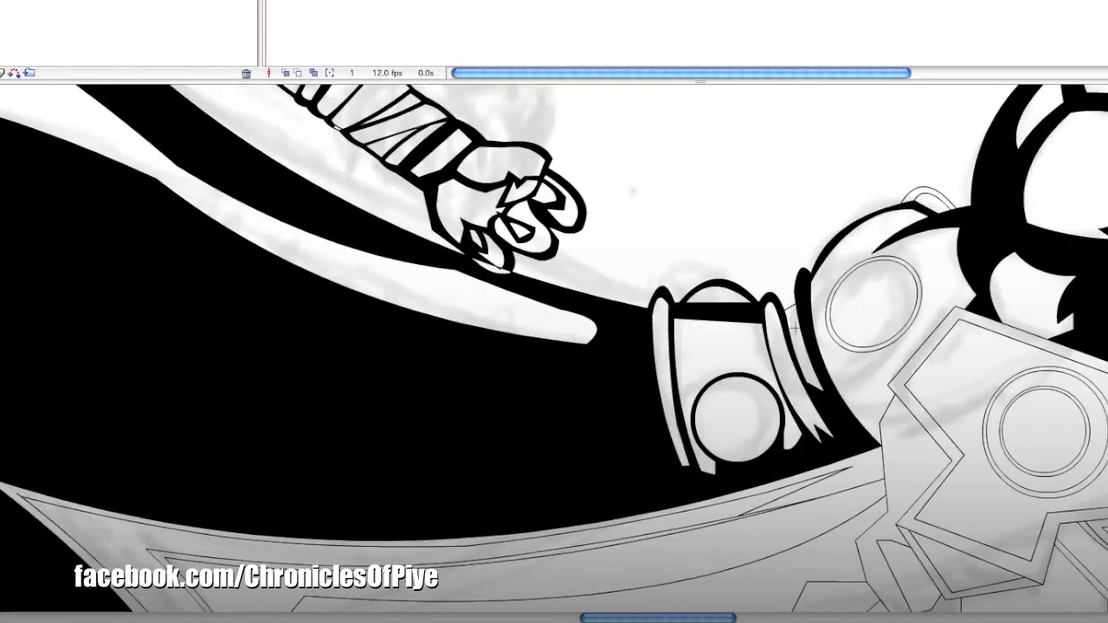
{"action": "left_click", "coordinate": [831, 308]}
{"action": "left_click", "coordinate": [952, 316]}
{"action": "left_click", "coordinate": [1008, 472]}
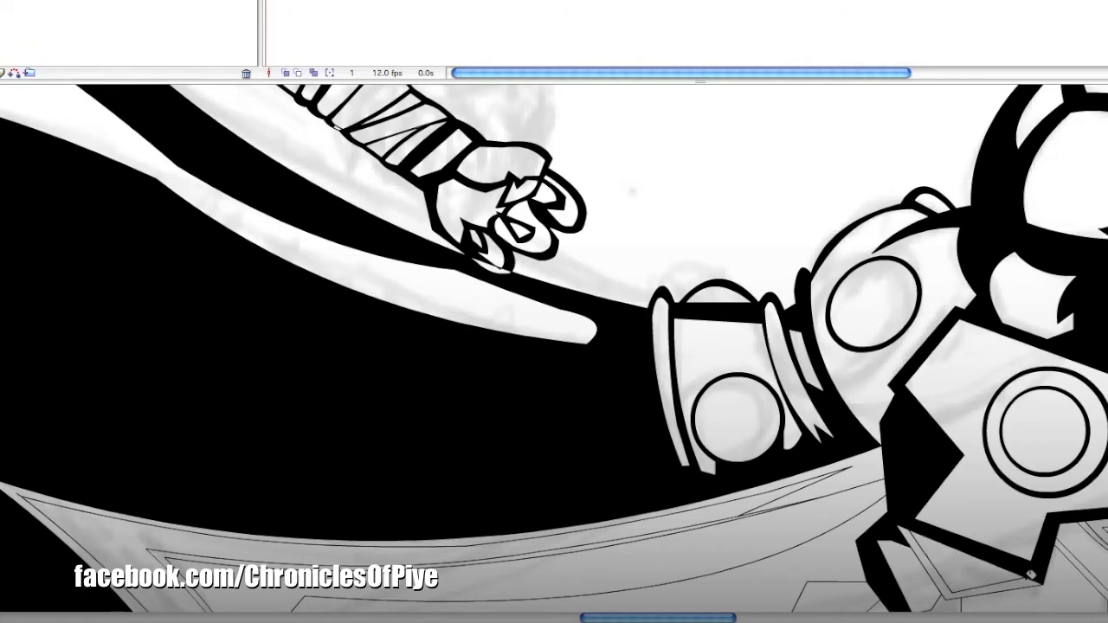
{"action": "scroll", "coordinate": [201, 339], "scroll_direction": "down", "scroll_amount": 2}
- Fill the loincloth flap's borders and jagged shadows and the rear leg's contours black
{"action": "left_click", "coordinate": [201, 339]}
{"action": "left_click", "coordinate": [229, 411]}
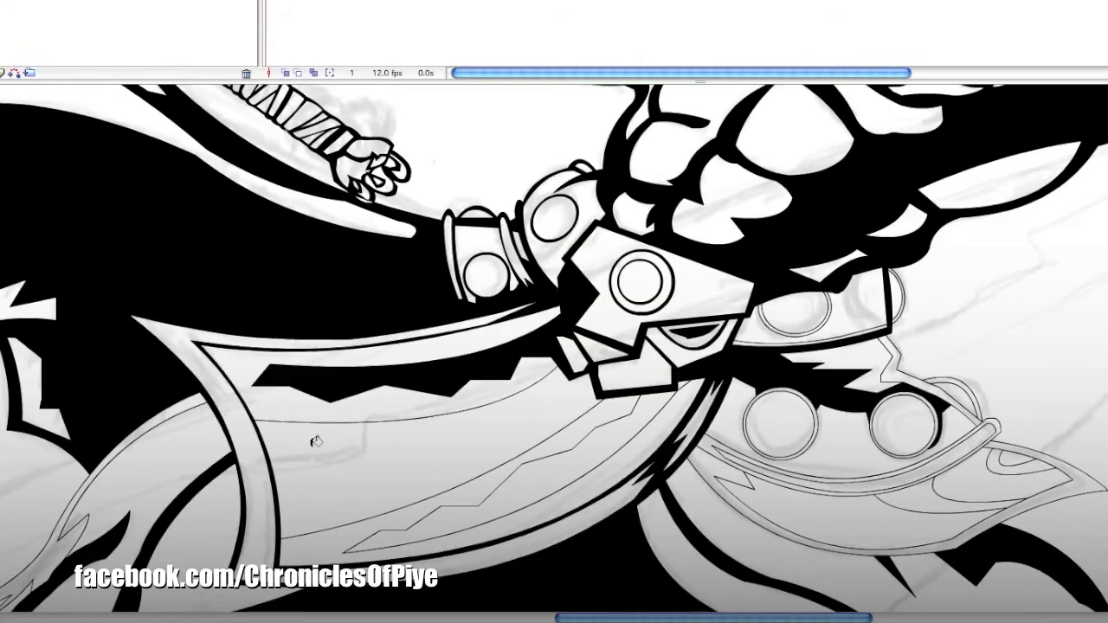
{"action": "left_click", "coordinate": [466, 513]}
{"action": "left_click", "coordinate": [56, 547]}
- Fill the studded hip band, its studs and the pointed skirt pieces below it with black
{"action": "scroll", "coordinate": [714, 372], "scroll_direction": "up", "scroll_amount": 2}
{"action": "left_click", "coordinate": [667, 346]}
{"action": "left_click", "coordinate": [667, 347]}
{"action": "left_click", "coordinate": [910, 346]}
{"action": "left_click", "coordinate": [952, 458]}
{"action": "scroll", "coordinate": [729, 454], "scroll_direction": "down", "scroll_amount": 2}
{"action": "left_click", "coordinate": [606, 409]}
{"action": "left_click", "coordinate": [854, 438]}
{"action": "scroll", "coordinate": [855, 437], "scroll_direction": "down", "scroll_amount": 2}
{"action": "left_click", "coordinate": [263, 450]}
{"action": "left_click", "coordinate": [227, 442]}
- Fill the outlines of the weapon's guard and the rim of its large oval black
{"action": "scroll", "coordinate": [321, 430], "scroll_direction": "down", "scroll_amount": 5}
{"action": "scroll", "coordinate": [516, 424], "scroll_direction": "up", "scroll_amount": 10}
{"action": "left_click", "coordinate": [517, 424]}
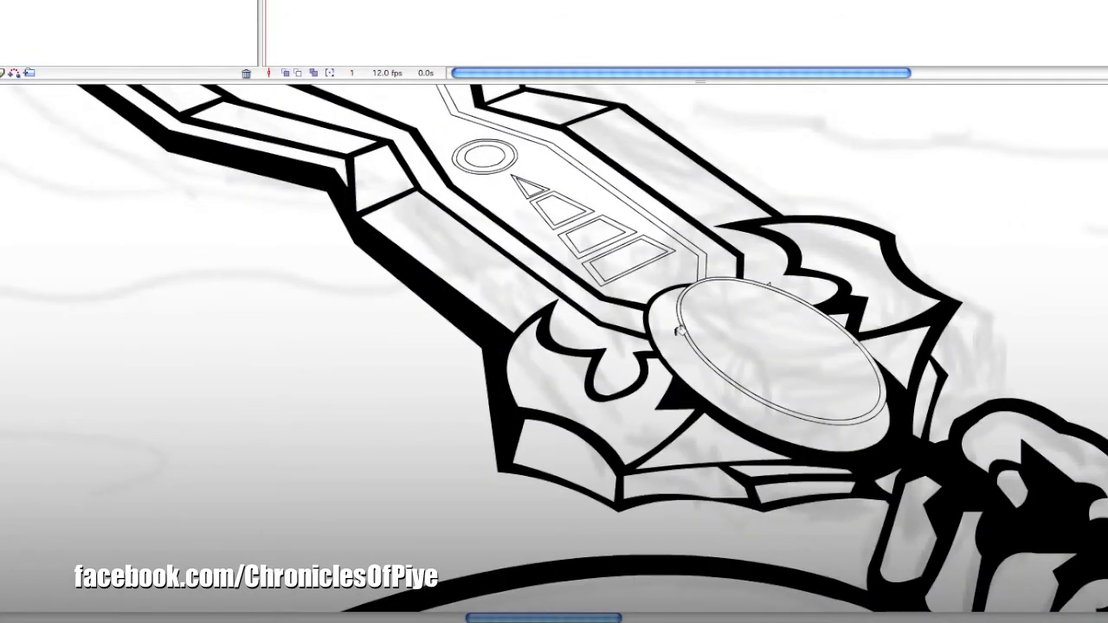
{"action": "left_click", "coordinate": [777, 279]}
- Fill the outlines of the blade's fan-shaped panels, central bracket and lower edge black
{"action": "scroll", "coordinate": [677, 248], "scroll_direction": "down", "scroll_amount": 4}
{"action": "scroll", "coordinate": [678, 345], "scroll_direction": "up", "scroll_amount": 5}
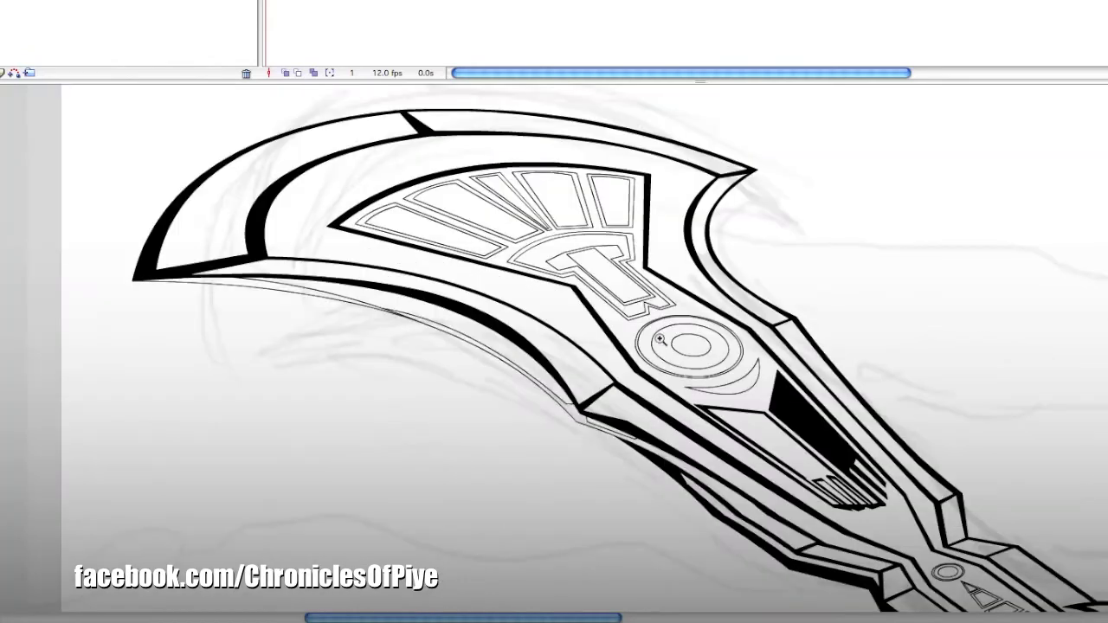
{"action": "left_click", "coordinate": [616, 247]}
{"action": "left_click", "coordinate": [634, 220]}
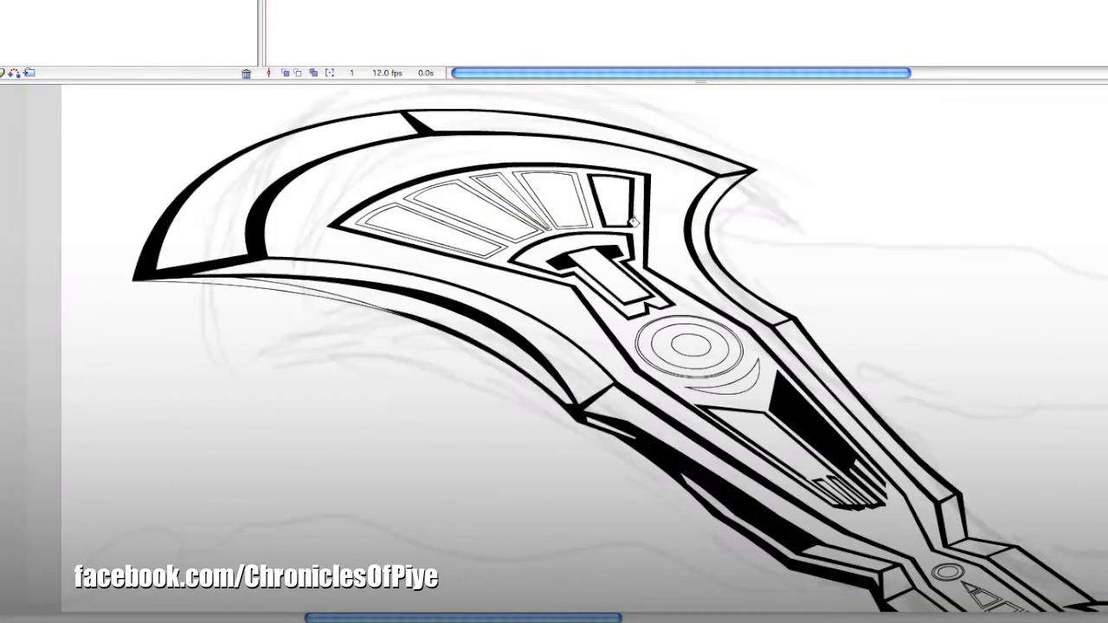
{"action": "left_click", "coordinate": [592, 220]}
{"action": "key", "text": "ctrl+z"}
{"action": "left_click", "coordinate": [485, 208]}
{"action": "left_click", "coordinate": [528, 192]}
{"action": "left_click", "coordinate": [433, 232]}
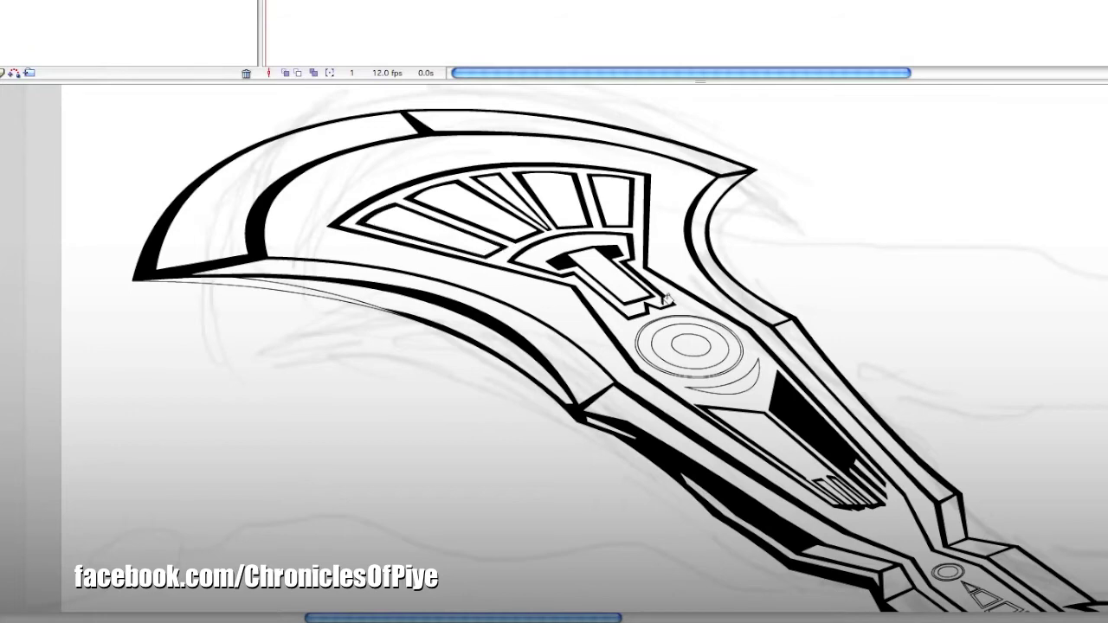
- Fill the outer rim and thick inner ring of the circular emblem on the blade black
{"action": "left_click", "coordinate": [679, 321]}
{"action": "left_click", "coordinate": [642, 335]}
{"action": "key", "text": "ctrl+z"}
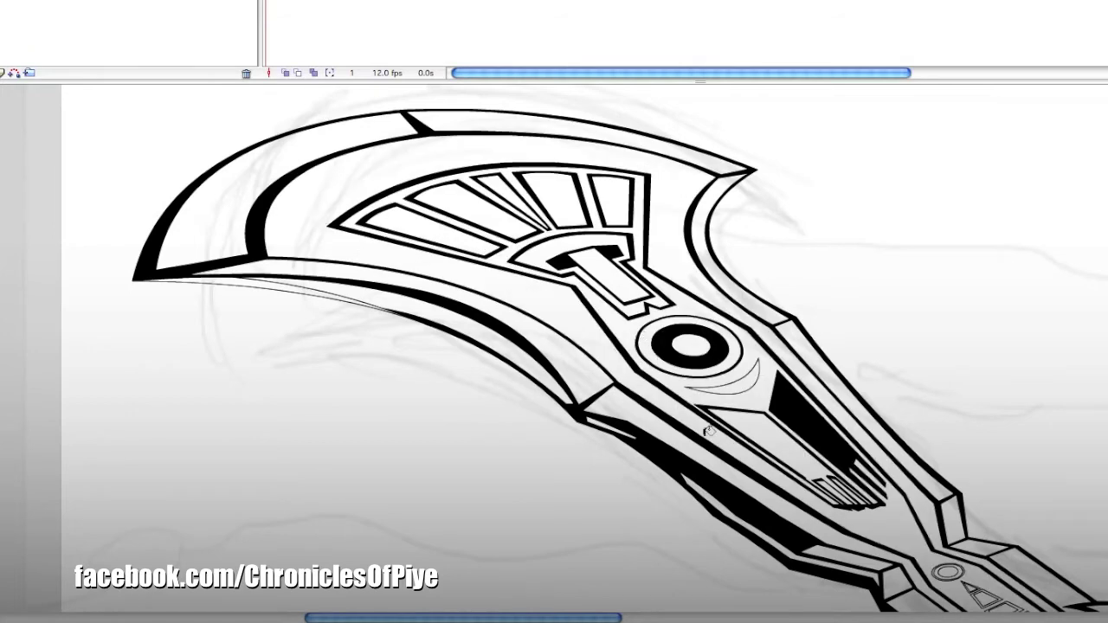
- Fill the outlines of the small circle and the tapering row of panels on the weapon's shaft black
{"action": "scroll", "coordinate": [683, 405], "scroll_direction": "down", "scroll_amount": 10}
{"action": "scroll", "coordinate": [683, 405], "scroll_direction": "right", "scroll_amount": 5}
{"action": "left_click", "coordinate": [695, 342]}
{"action": "left_click", "coordinate": [695, 342]}
{"action": "left_click", "coordinate": [689, 375]}
{"action": "left_click", "coordinate": [722, 436]}
{"action": "left_click", "coordinate": [802, 516]}
{"action": "left_click", "coordinate": [833, 561]}
- Draw a curved outer edge for the crescent below the blade's ring and fill its border black
{"action": "key", "text": "ctrl+minus"}
{"action": "key", "text": "ctrl+minus"}
{"action": "key", "text": "ctrl+plus"}
{"action": "key", "text": "ctrl+plus"}
{"action": "mouse_move", "coordinate": [454, 368]}
{"action": "left_mouse_down"}
{"action": "mouse_move", "coordinate": [735, 350]}
{"action": "mouse_move", "coordinate": [528, 346]}
{"action": "mouse_move", "coordinate": [433, 359]}
{"action": "left_mouse_up"}
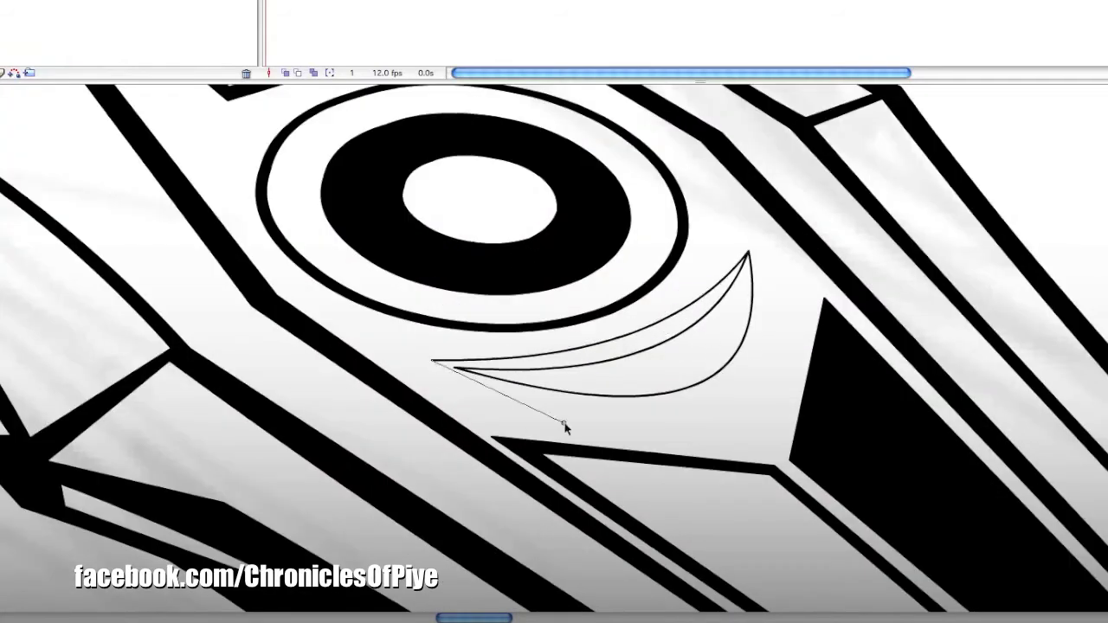
{"action": "mouse_move", "coordinate": [729, 381]}
{"action": "left_mouse_down"}
{"action": "mouse_move", "coordinate": [732, 396]}
{"action": "mouse_move", "coordinate": [738, 380]}
{"action": "left_mouse_up"}
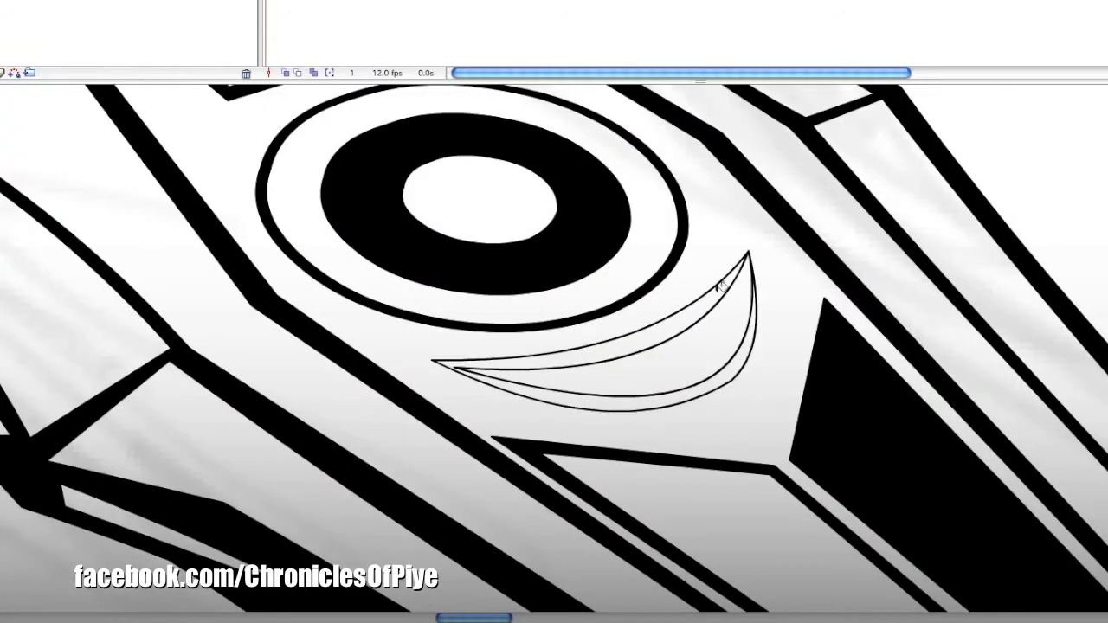
{"action": "key", "text": "ctrl+minus"}
{"action": "key", "text": "ctrl+minus"}
{"action": "key", "text": "ctrl+minus"}
{"action": "key", "text": "ctrl+plus"}
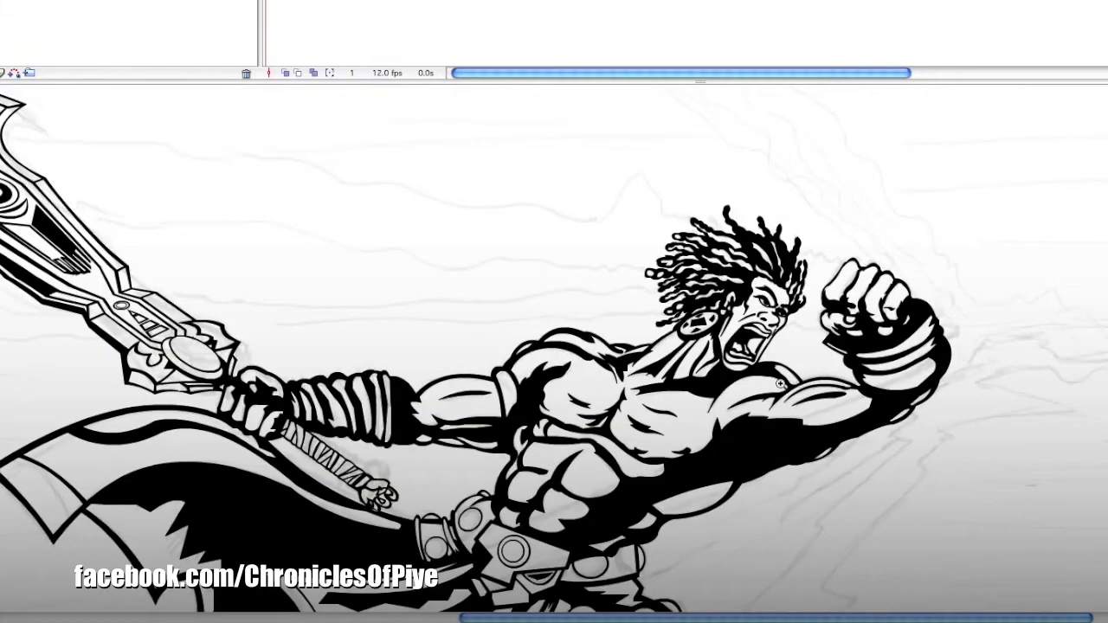
{"action": "key", "text": "ctrl+minus"}
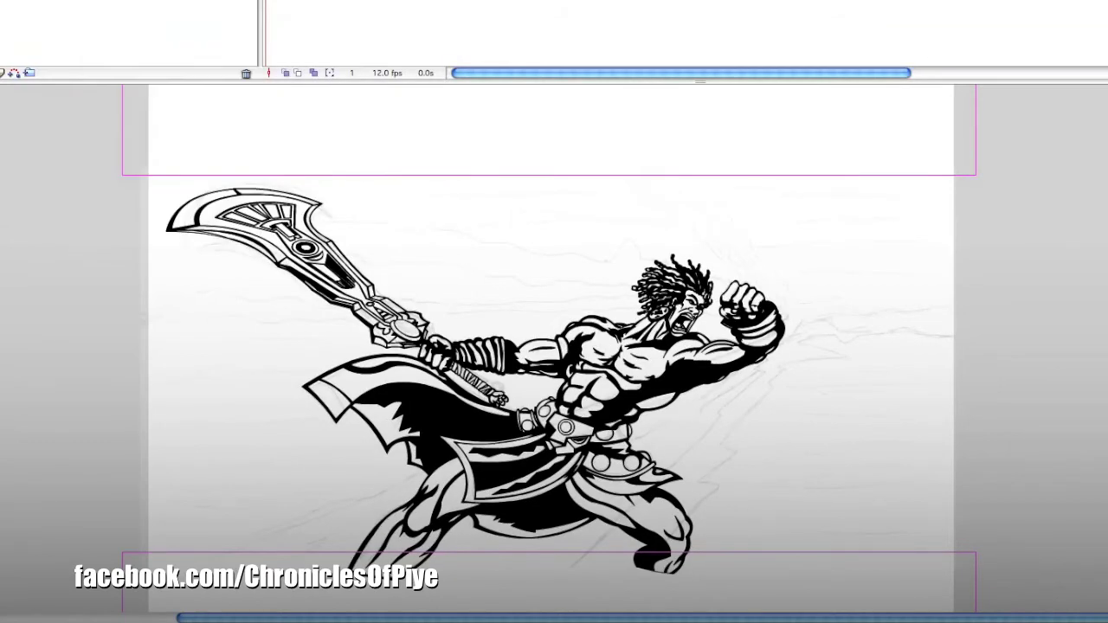
- Copy the finished inked artwork and set up separate layers named BLACK and COLOR
{"action": "right_click", "coordinate": [265, 5]}
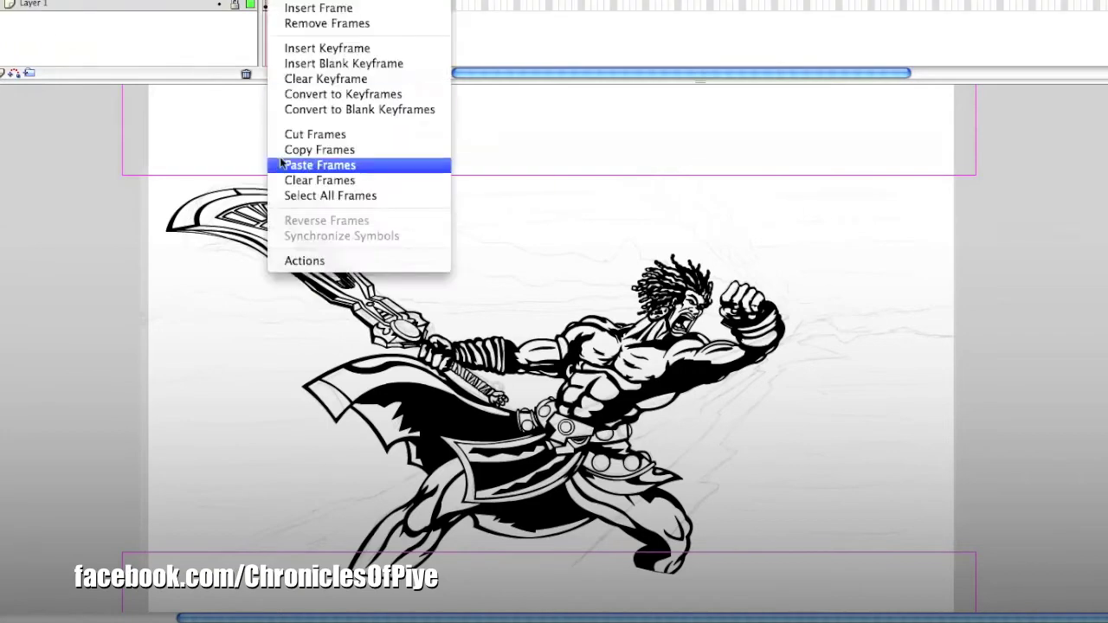
{"action": "left_click", "coordinate": [252, 95]}
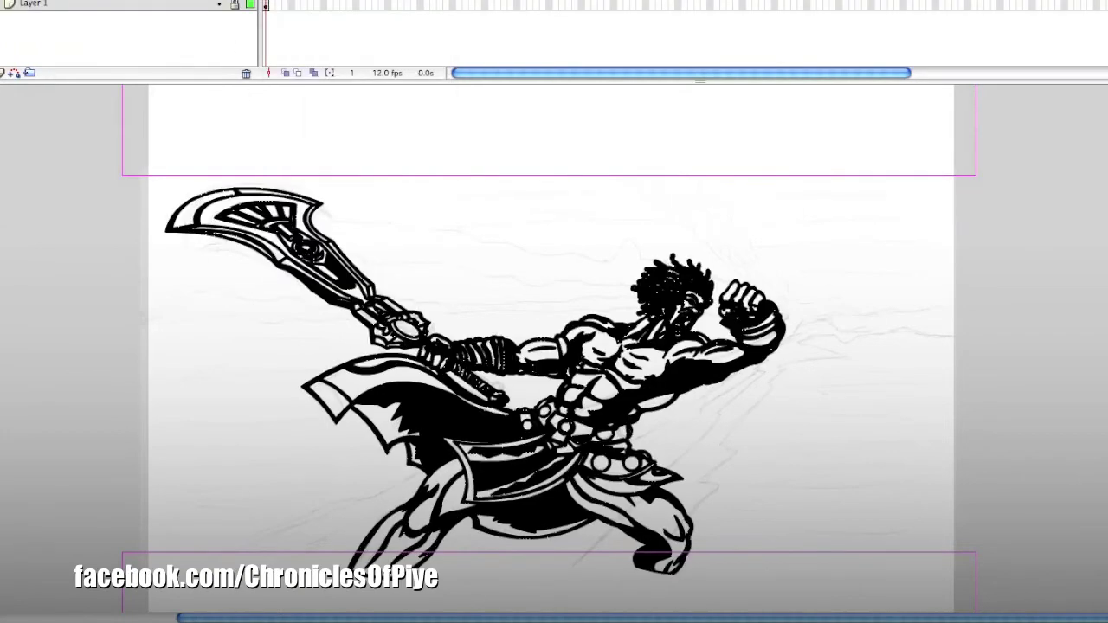
{"action": "left_click", "coordinate": [102, 0]}
{"action": "key", "text": "Escape"}
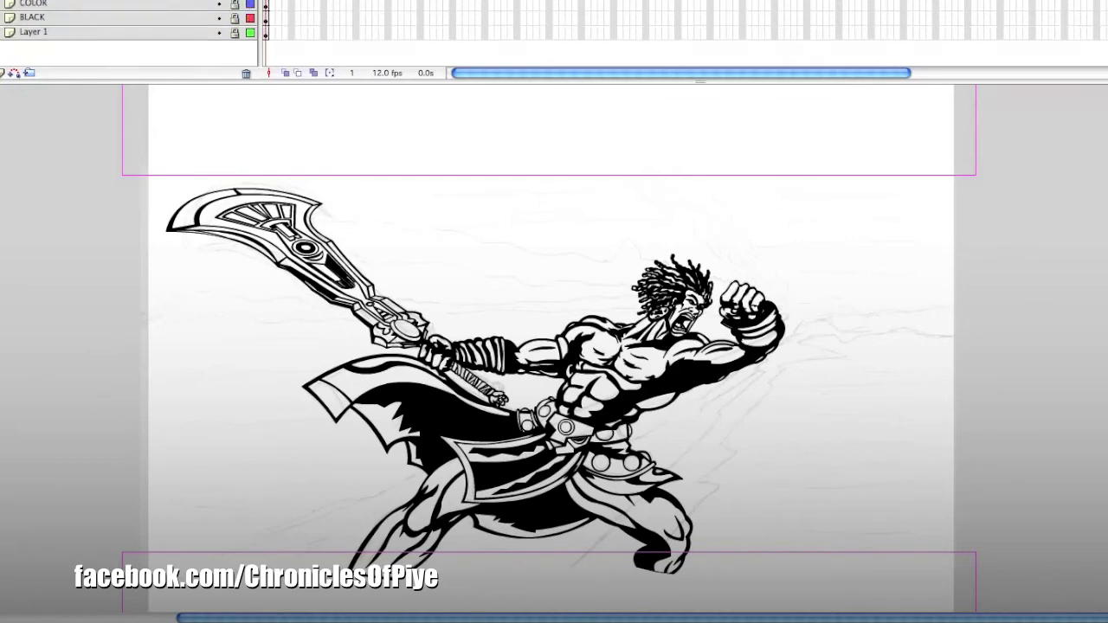
- Fill the warrior's eyes and teeth with white #FFFFFF on the COLOR layer
{"action": "left_click", "coordinate": [551, 323]}
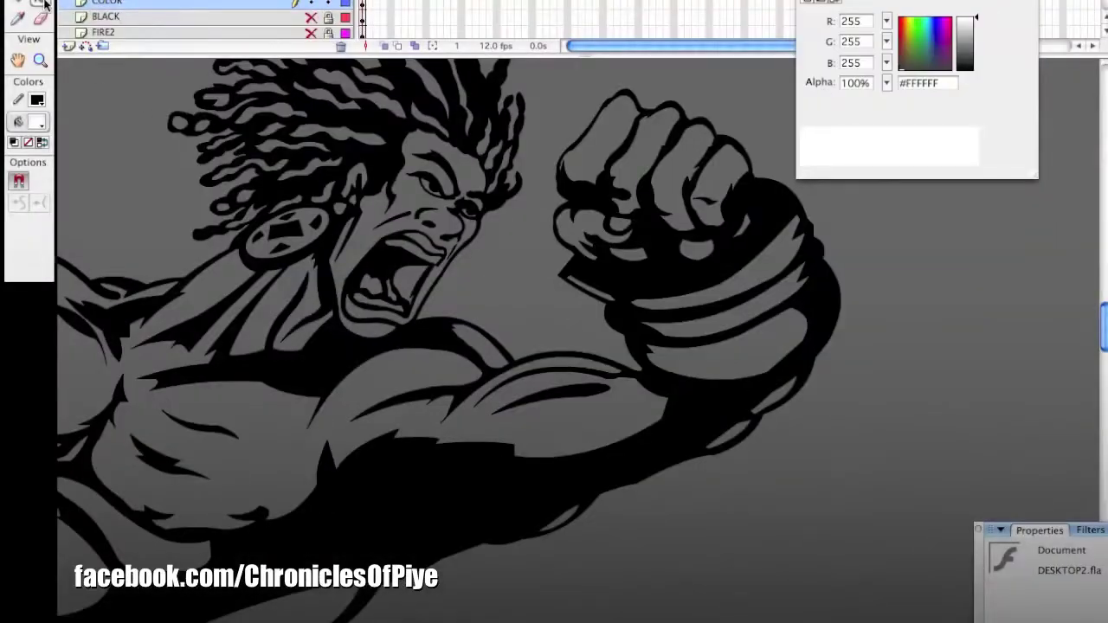
{"action": "key", "text": "k"}
{"action": "left_click", "coordinate": [437, 188]}
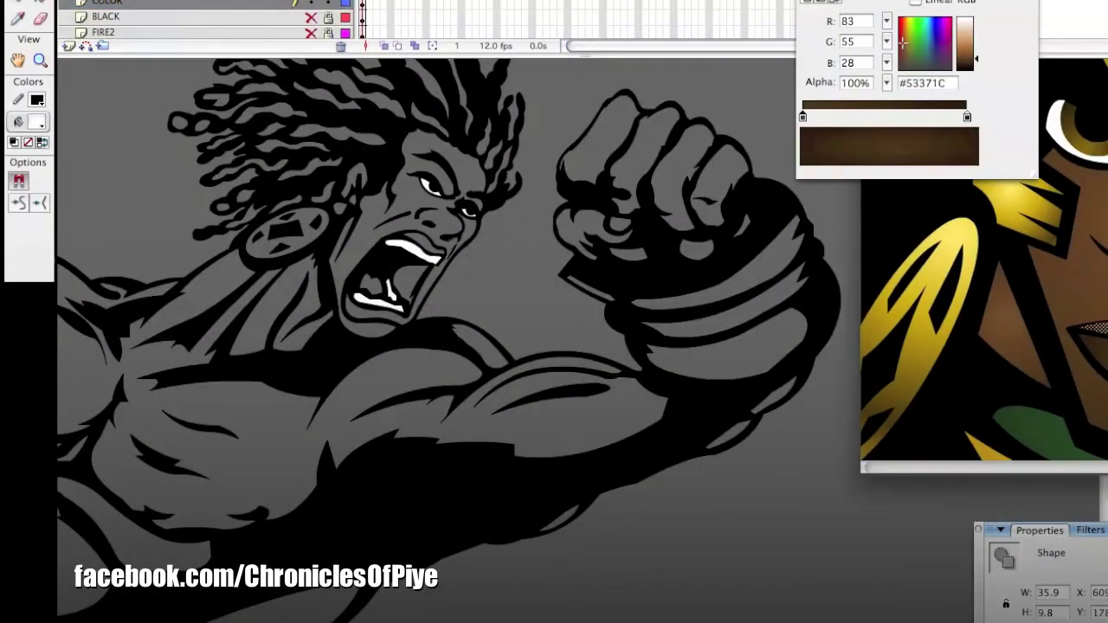
- Choose the dark brown gradient #53371C as the fill and apply it to the upper lip
{"action": "left_click", "coordinate": [606, 303]}
{"action": "left_click", "coordinate": [37, 121]}
{"action": "left_click", "coordinate": [24, 164]}
{"action": "key", "text": "z"}
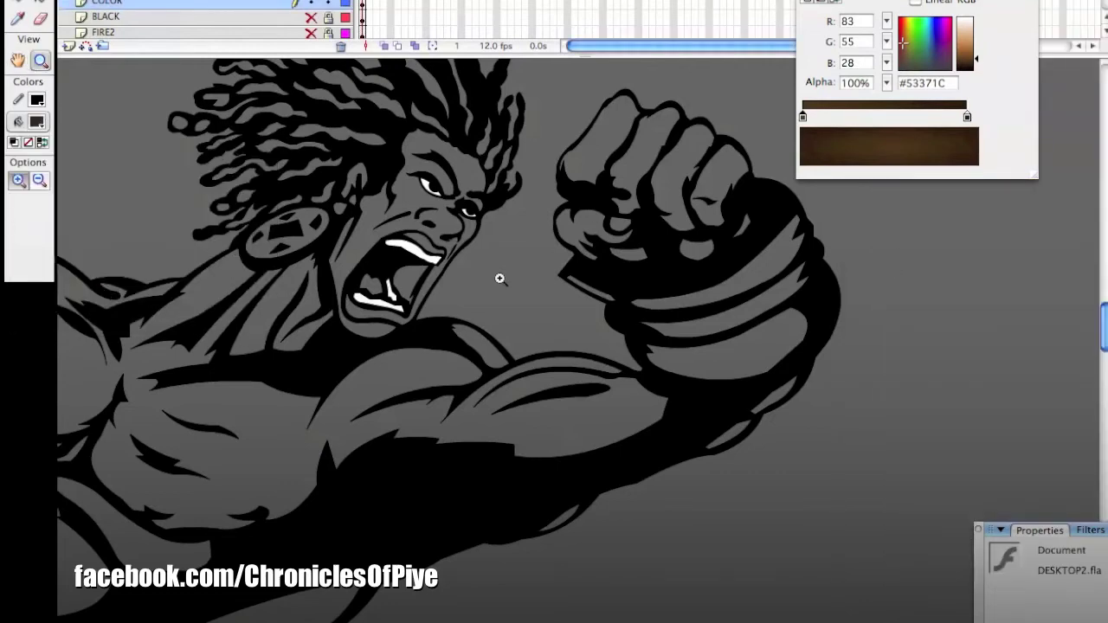
{"action": "left_click", "coordinate": [500, 279]}
{"action": "key", "text": "k"}
{"action": "left_click", "coordinate": [470, 317]}
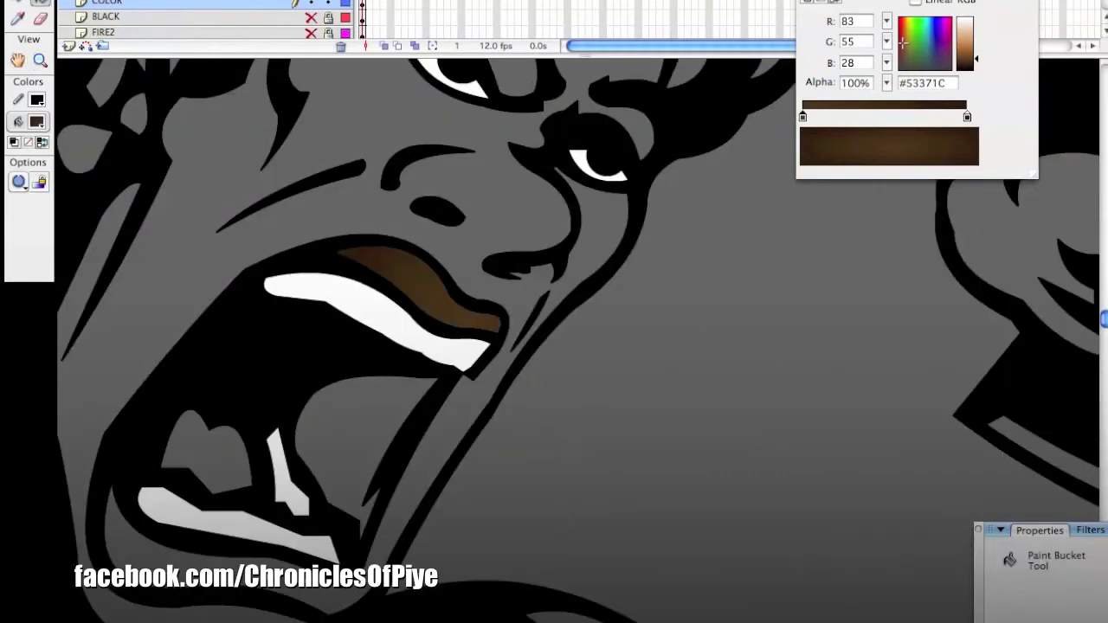
- Close the gap at the lower corner of the mouth with a curved line and fill it black
{"action": "key", "text": "z"}
{"action": "left_click", "coordinate": [401, 515]}
{"action": "key", "text": "v"}
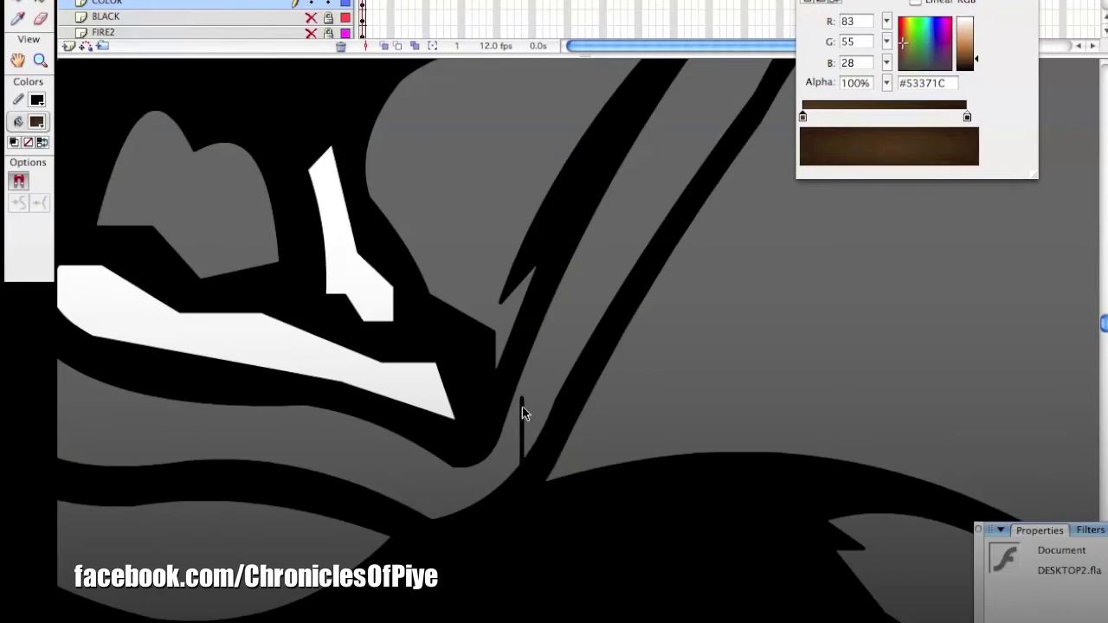
{"action": "left_click", "coordinate": [524, 404]}
{"action": "left_click", "coordinate": [230, 0]}
{"action": "key", "text": "Escape"}
{"action": "key", "text": "k"}
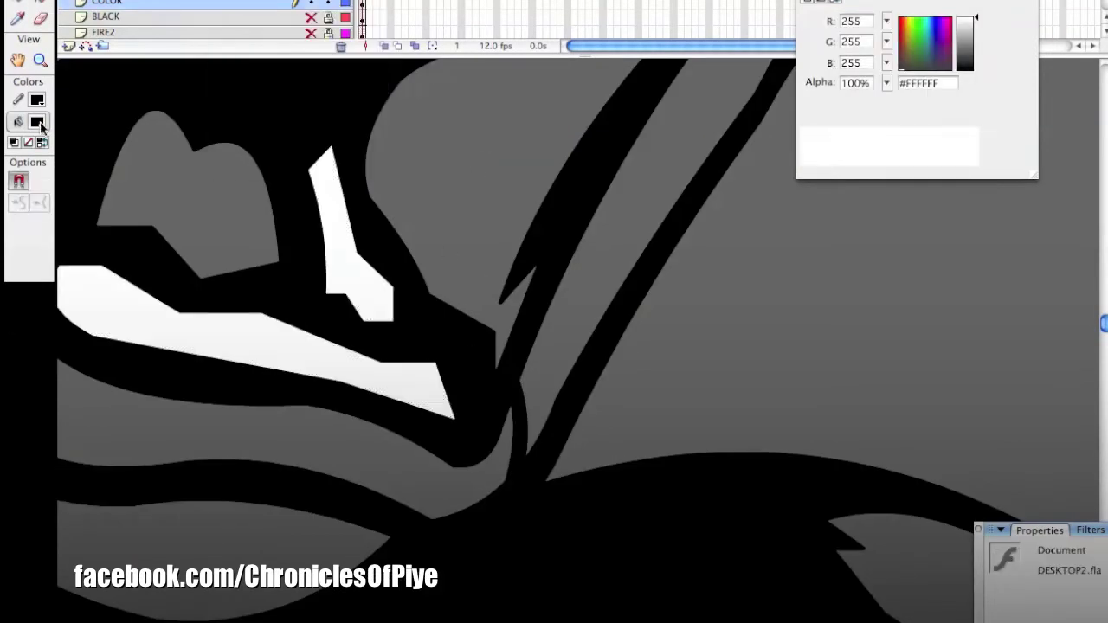
{"action": "left_click", "coordinate": [492, 373]}
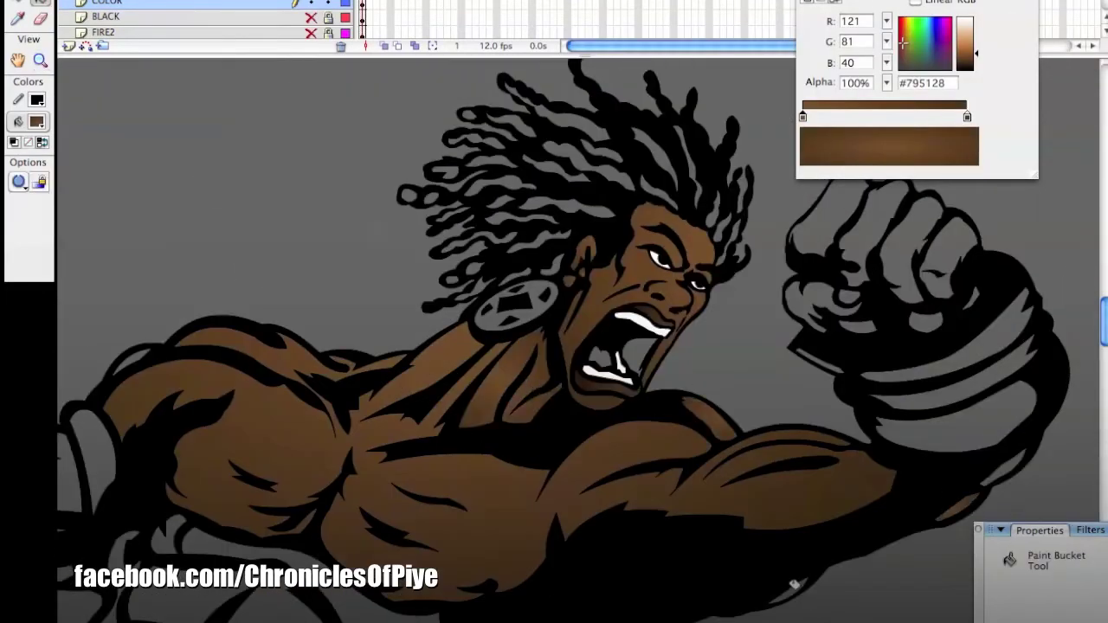
- Fill the skin areas of the face, torso, arms, fist and legs with the brown gradient #795128
{"action": "left_click", "coordinate": [987, 299]}
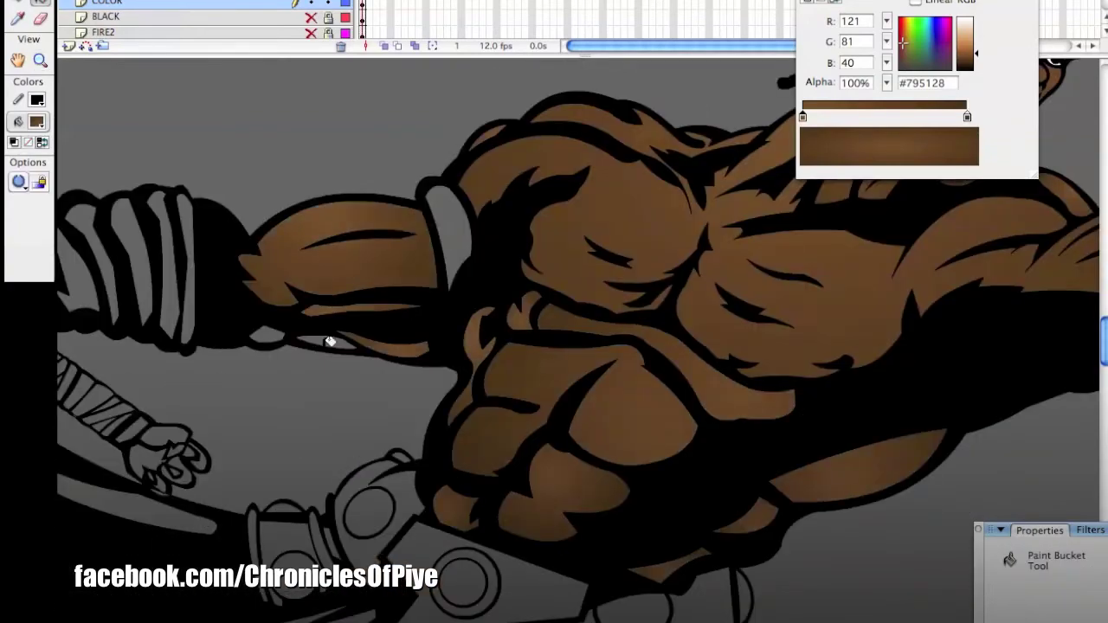
{"action": "key", "text": "z"}
{"action": "left_click", "coordinate": [370, 282], "text": "alt"}
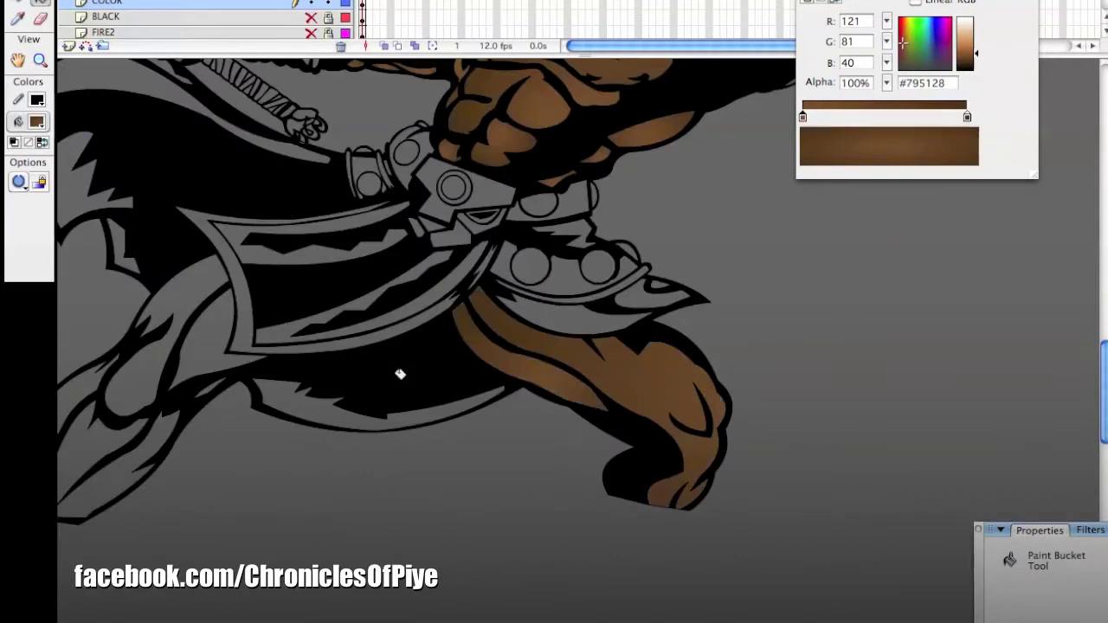
{"action": "left_click", "coordinate": [217, 386]}
- Fill the thumbnail of the raised fist with the light brown gradient #936231
{"action": "key", "text": "z"}
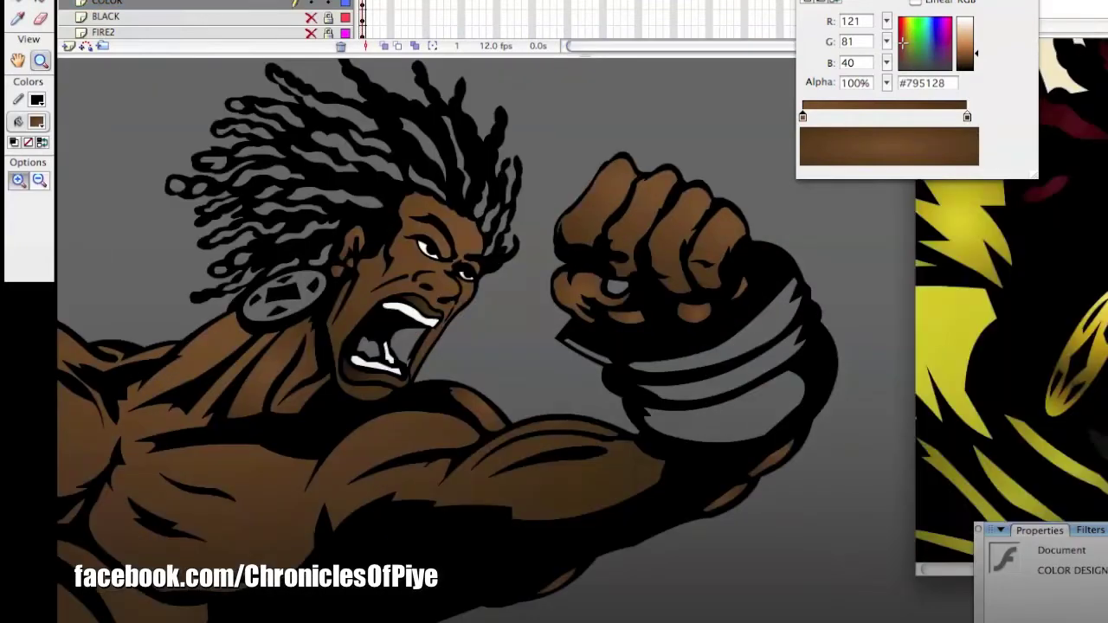
{"action": "left_click", "coordinate": [616, 286]}
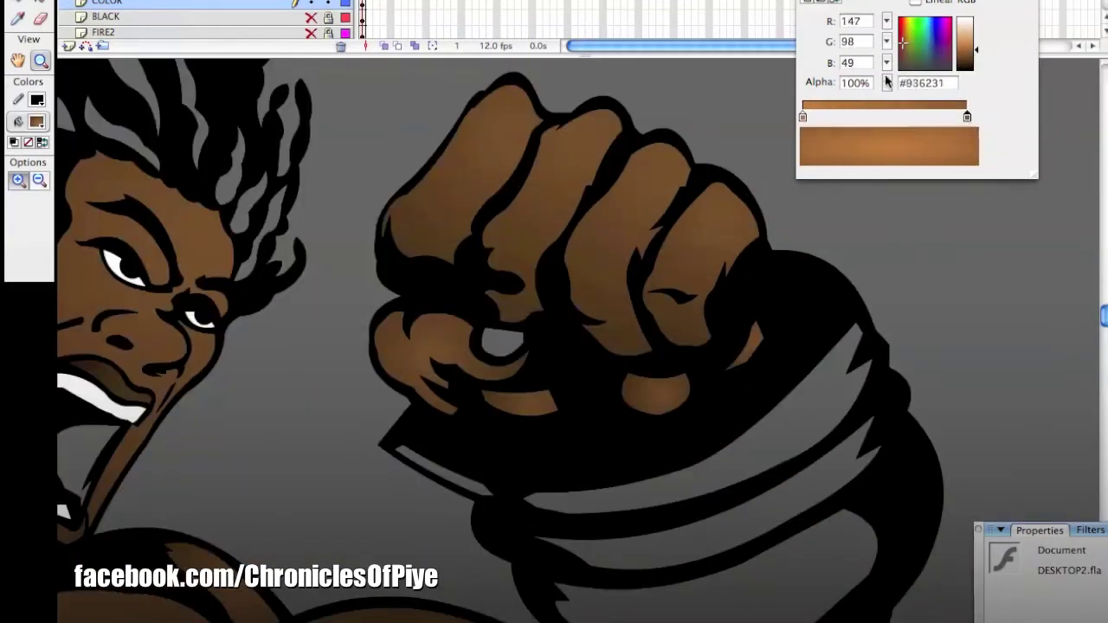
{"action": "left_click", "coordinate": [462, 395], "text": "alt"}
- Choose the dark red gradient #4B0101 as the fill and apply it to the tongue
{"action": "left_click", "coordinate": [485, 363]}
{"action": "left_click", "coordinate": [926, 92]}
{"action": "key", "text": "k"}
{"action": "left_click", "coordinate": [212, 322]}
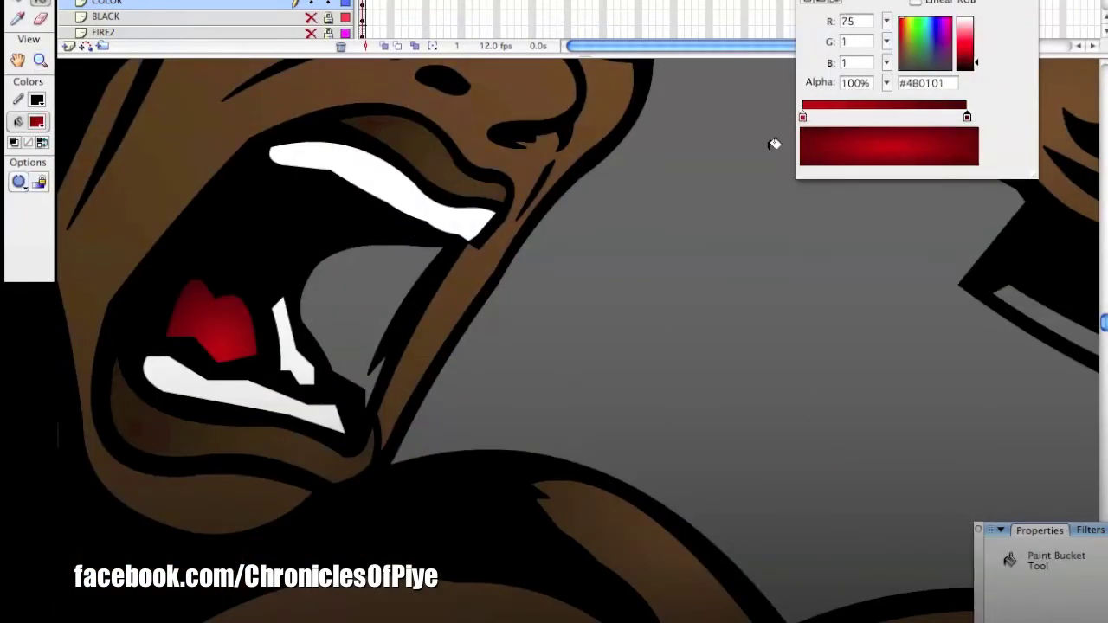
- Mix a pink gradient that ends in dark #322323 and fill the inside of the cheek with it
{"action": "left_click", "coordinate": [804, 116]}
{"action": "left_click", "coordinate": [1049, 269]}
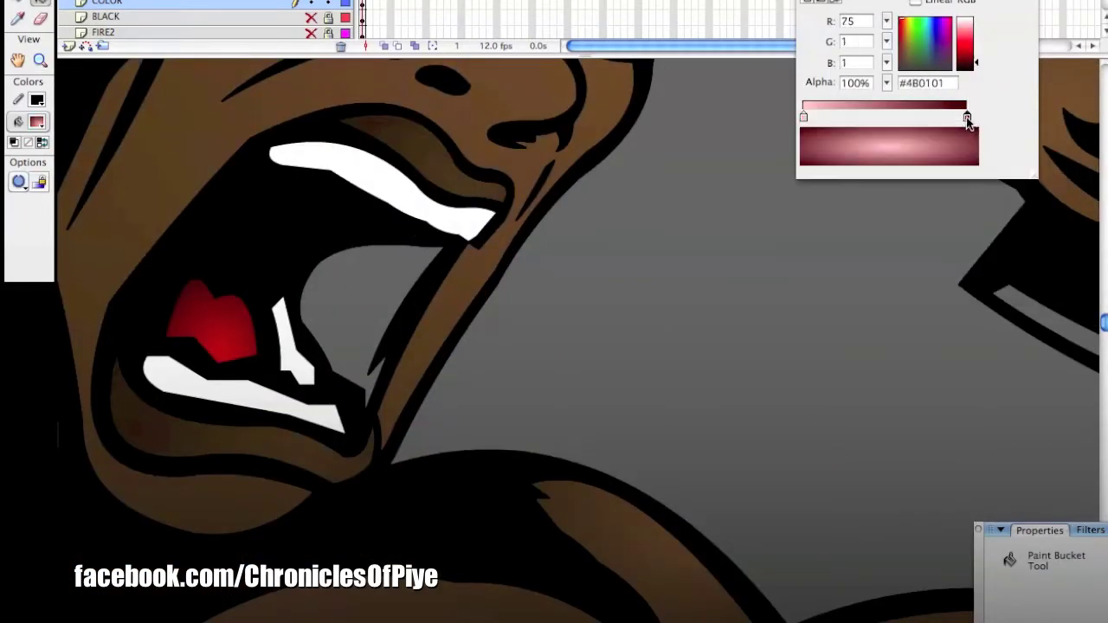
{"action": "left_click", "coordinate": [812, 116]}
{"action": "left_click", "coordinate": [967, 116]}
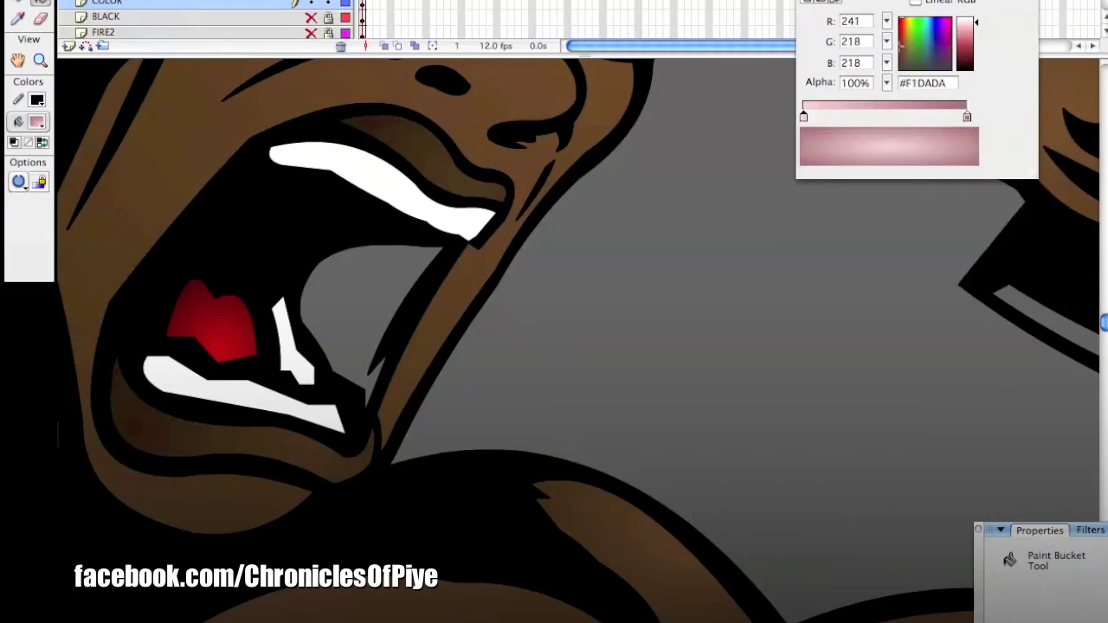
{"action": "left_click_drag", "start_coordinate": [965, 35], "coordinate": [965, 61]}
{"action": "left_click", "coordinate": [357, 364]}
{"action": "key", "text": "v"}
{"action": "key", "text": "ctrl+minus"}
{"action": "key", "text": "ctrl+minus"}
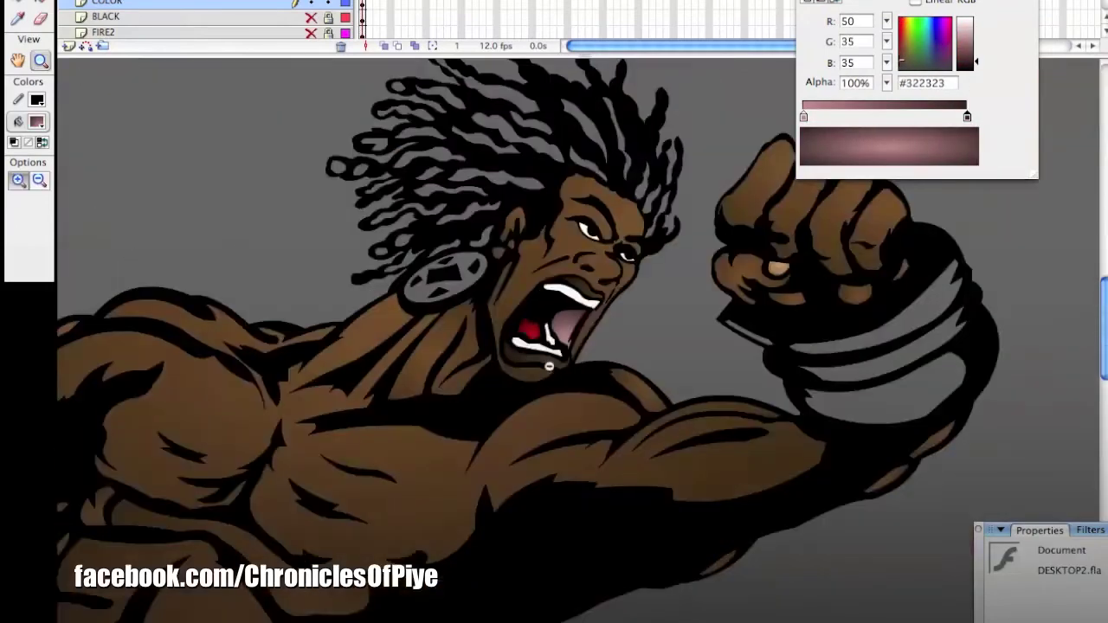
- Choose the dark maroon gradient #330000 and fill the front and upper dreadlocks
{"action": "key", "text": "z"}
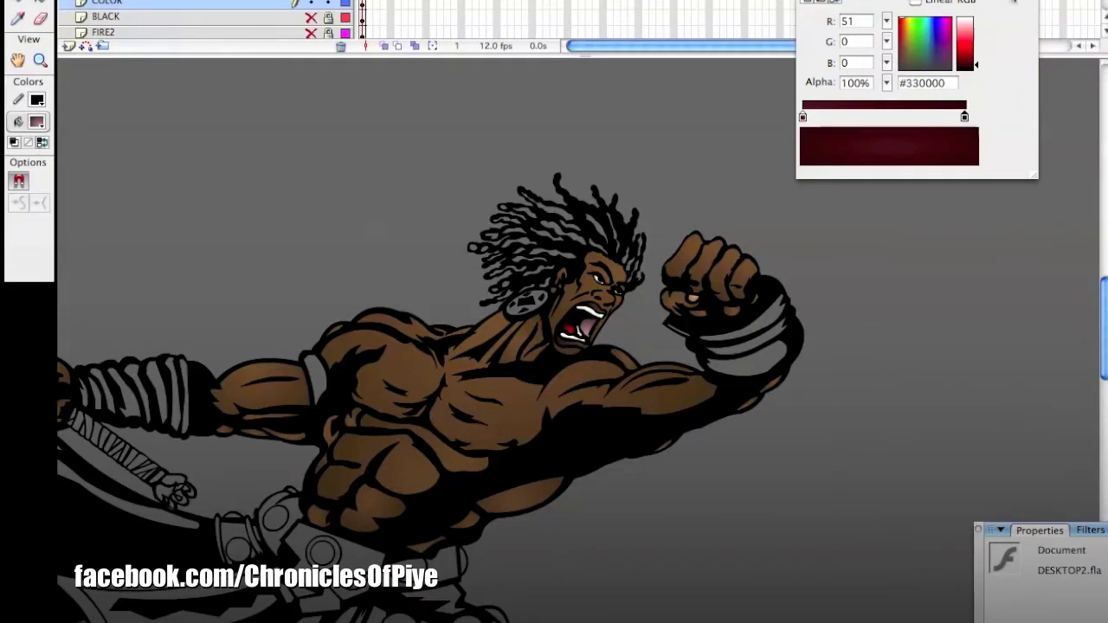
{"action": "left_click", "coordinate": [641, 259]}
{"action": "left_click", "coordinate": [407, 363]}
{"action": "key", "text": "k"}
{"action": "left_click", "coordinate": [576, 229]}
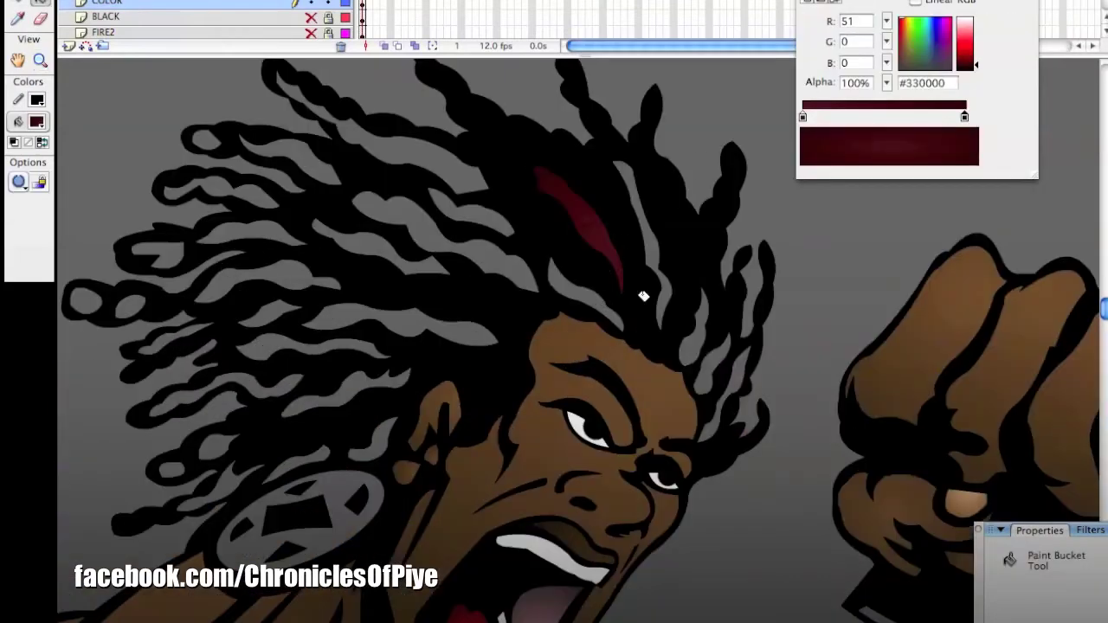
{"action": "left_click", "coordinate": [645, 252]}
{"action": "left_click", "coordinate": [588, 298]}
{"action": "left_click", "coordinate": [697, 338]}
{"action": "left_click", "coordinate": [451, 247]}
{"action": "left_click", "coordinate": [390, 147]}
{"action": "left_click", "coordinate": [381, 247]}
{"action": "left_click", "coordinate": [290, 161]}
{"action": "left_click", "coordinate": [251, 229]}
{"action": "left_click", "coordinate": [158, 256]}
{"action": "left_click", "coordinate": [267, 280]}
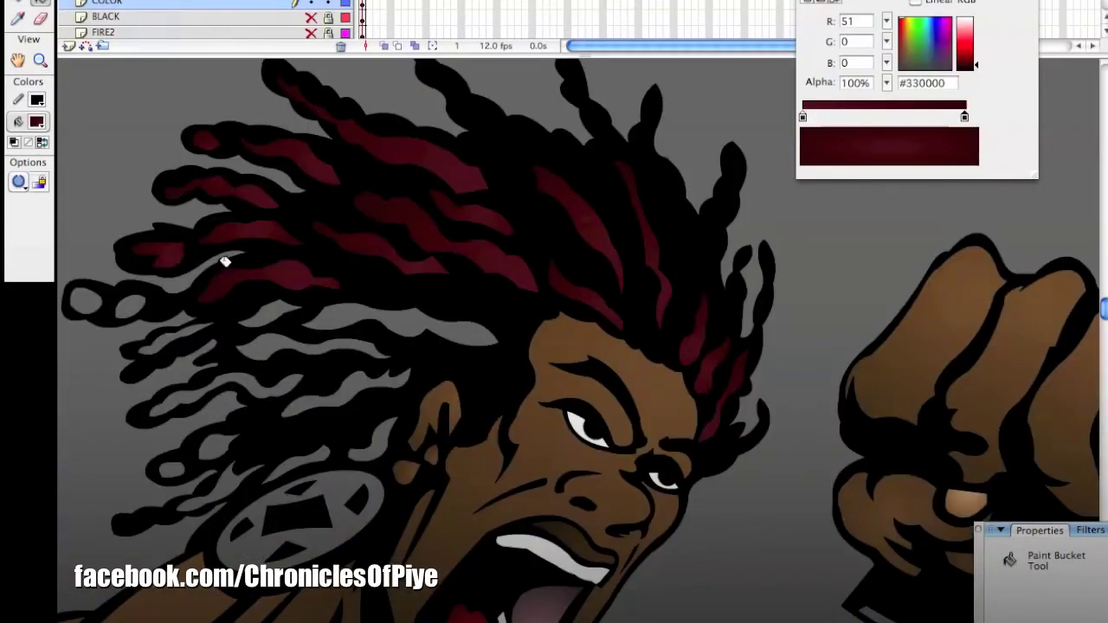
- Fill the remaining dreadlocks at the back and bottom of the hair with the same maroon gradient
{"action": "left_click", "coordinate": [87, 301]}
{"action": "left_click", "coordinate": [175, 339]}
{"action": "left_click", "coordinate": [400, 325]}
{"action": "left_click", "coordinate": [313, 346]}
{"action": "left_click", "coordinate": [346, 393]}
{"action": "left_click", "coordinate": [227, 395]}
{"action": "left_click", "coordinate": [221, 487]}
{"action": "left_click", "coordinate": [373, 439]}
{"action": "left_click", "coordinate": [296, 465]}
{"action": "key", "text": "z"}
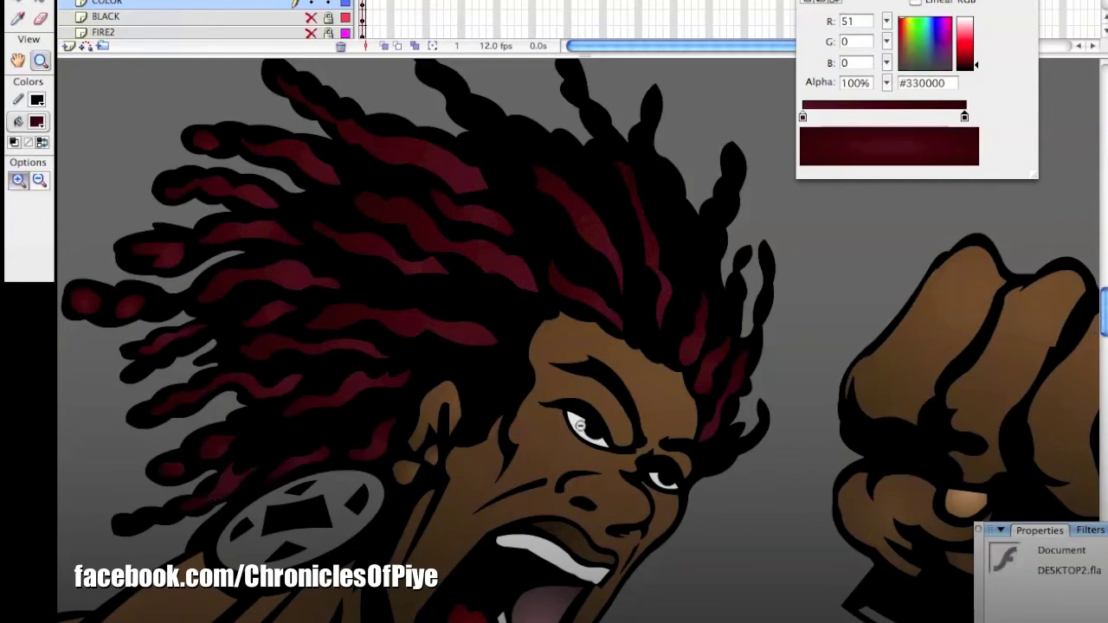
- Choose the gold gradient with the #CAA202 stop and fill the earring and the raised wrist's bracer bands
{"action": "key", "text": "ctrl+1"}
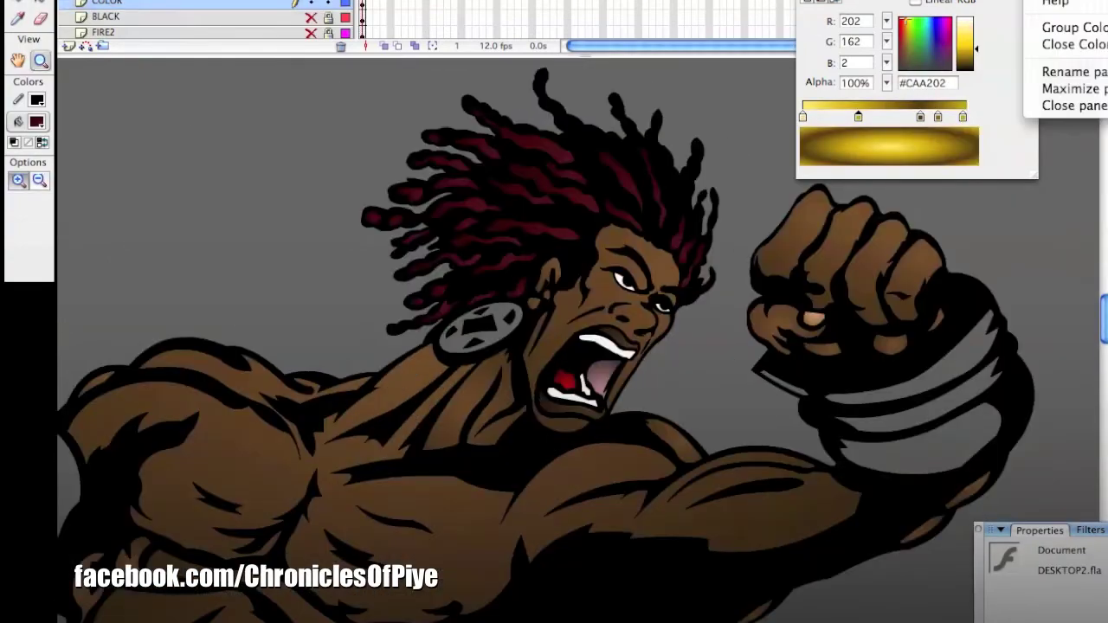
{"action": "key", "text": "k"}
{"action": "left_click", "coordinate": [502, 305]}
{"action": "left_click", "coordinate": [953, 346]}
{"action": "left_click", "coordinate": [952, 415]}
- Fill the belt buckle and the round studs of the upper belt with the gold gradient
{"action": "key", "text": "z"}
{"action": "key", "text": "ctrl+minus"}
{"action": "key", "text": "ctrl+1"}
{"action": "left_click", "coordinate": [530, 341]}
{"action": "key", "text": "k"}
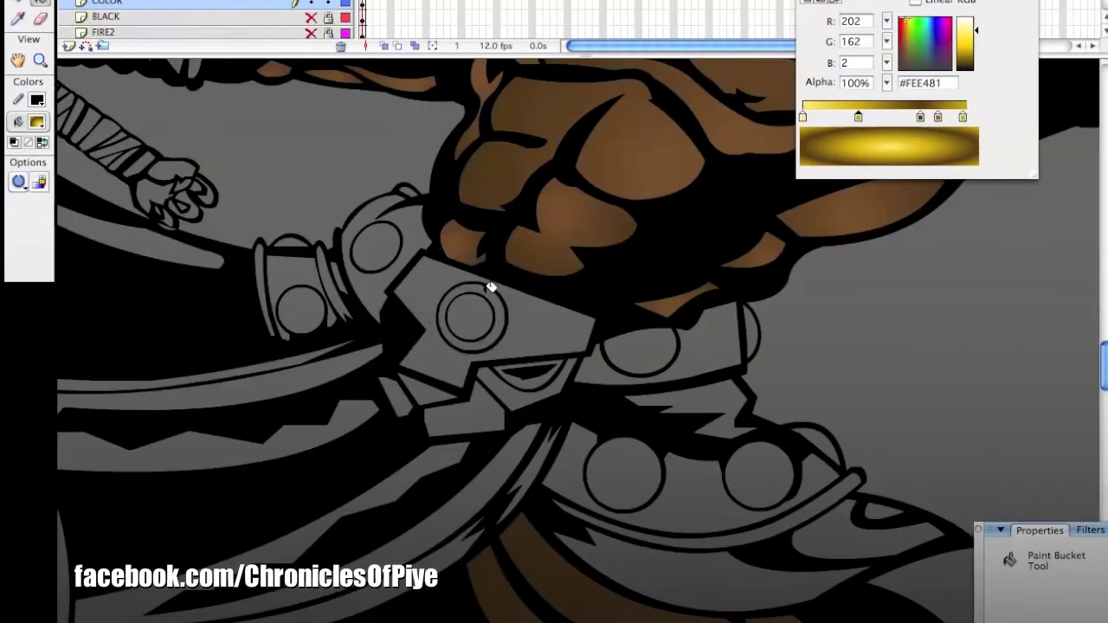
{"action": "left_click", "coordinate": [487, 287]}
{"action": "left_click", "coordinate": [536, 381]}
{"action": "left_click", "coordinate": [640, 351]}
{"action": "left_click", "coordinate": [377, 245]}
{"action": "left_click", "coordinate": [406, 188]}
{"action": "left_click", "coordinate": [300, 307]}
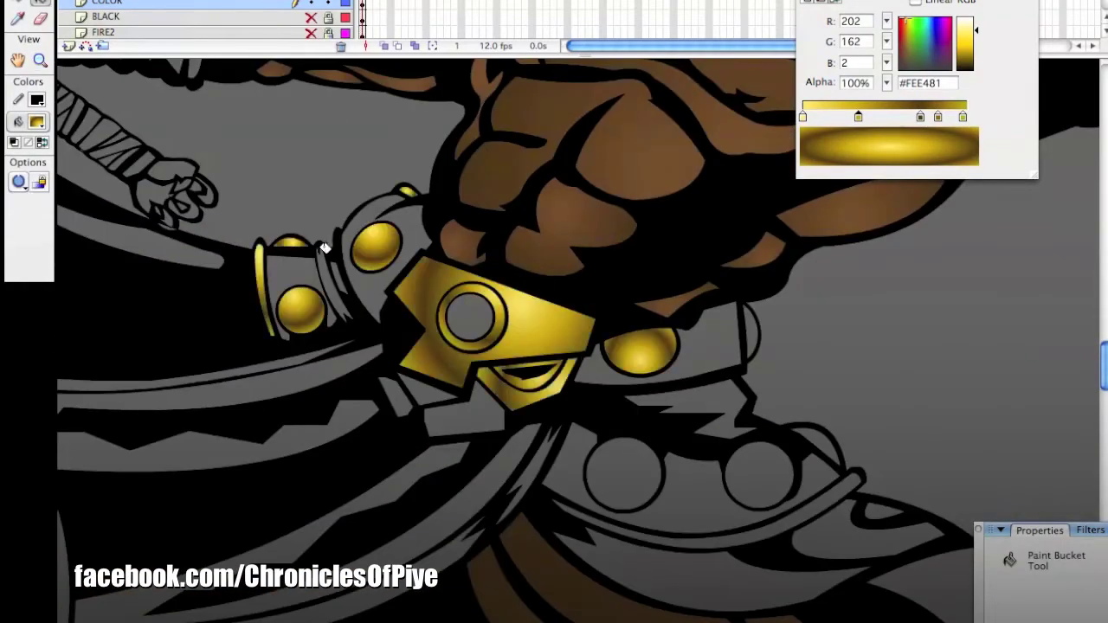
- Fill the belt trim, the lower buckle pieces, and the hip guard's studs and rim with gold
{"action": "left_click", "coordinate": [325, 256]}
{"action": "left_click", "coordinate": [422, 404]}
{"action": "left_click", "coordinate": [636, 465]}
{"action": "left_click", "coordinate": [759, 472]}
{"action": "left_click", "coordinate": [780, 511]}
{"action": "key", "text": "z"}
{"action": "key", "text": "ctrl+minus"}
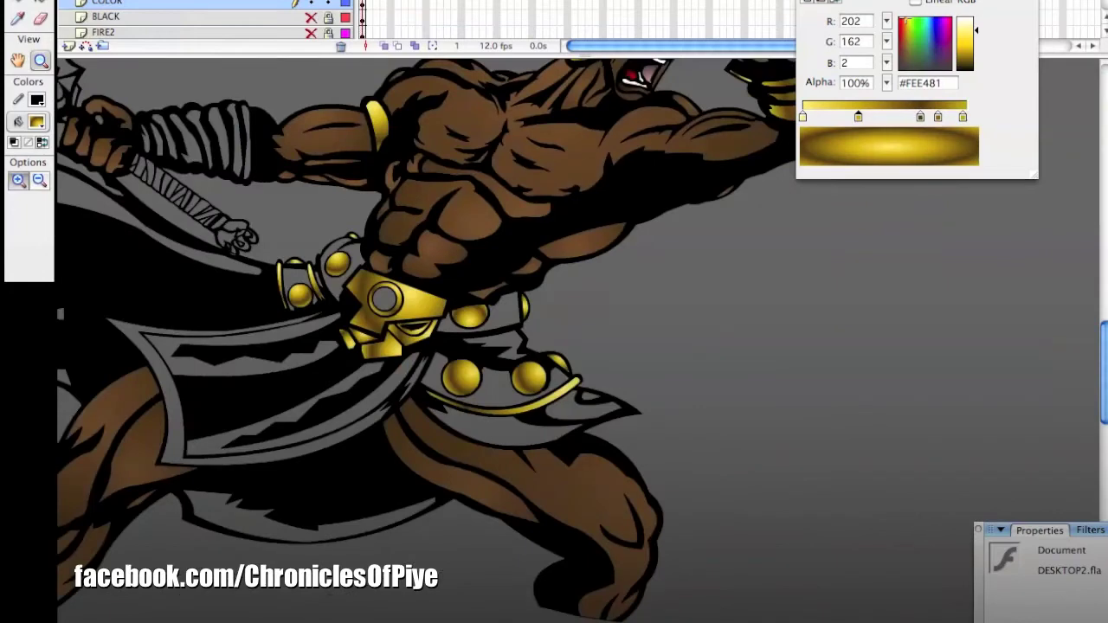
- Fill the cape's corner tip and the border of the front cloth with the gold gradient
{"action": "key", "text": "ctrl+Tab"}
{"action": "key", "text": "ctrl+Tab"}
{"action": "key", "text": "ctrl+Tab"}
{"action": "key", "text": "ctrl+Tab"}
{"action": "key", "text": "k"}
{"action": "left_click", "coordinate": [264, 249]}
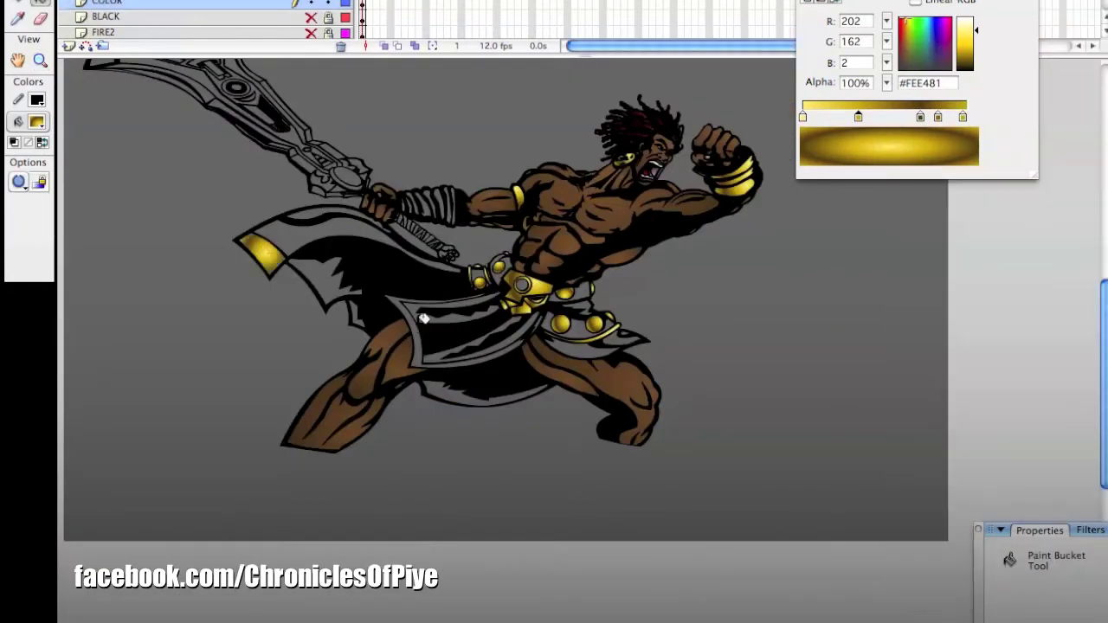
{"action": "left_click", "coordinate": [425, 322]}
- Fill all parts of the sword's claw-shaped pommel with the gold gradient
{"action": "key", "text": "z"}
{"action": "left_click", "coordinate": [532, 332]}
{"action": "left_click", "coordinate": [515, 260]}
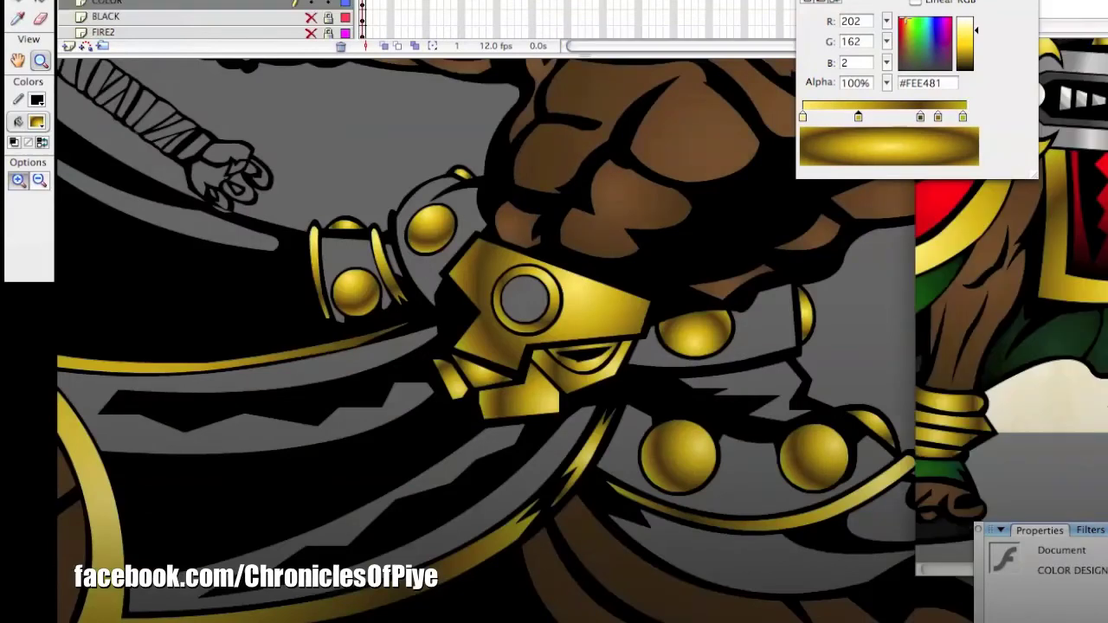
{"action": "left_click", "coordinate": [285, 203]}
{"action": "key", "text": "k"}
{"action": "left_click", "coordinate": [441, 298]}
{"action": "left_click", "coordinate": [490, 326]}
{"action": "left_click", "coordinate": [485, 350]}
{"action": "left_click", "coordinate": [445, 390]}
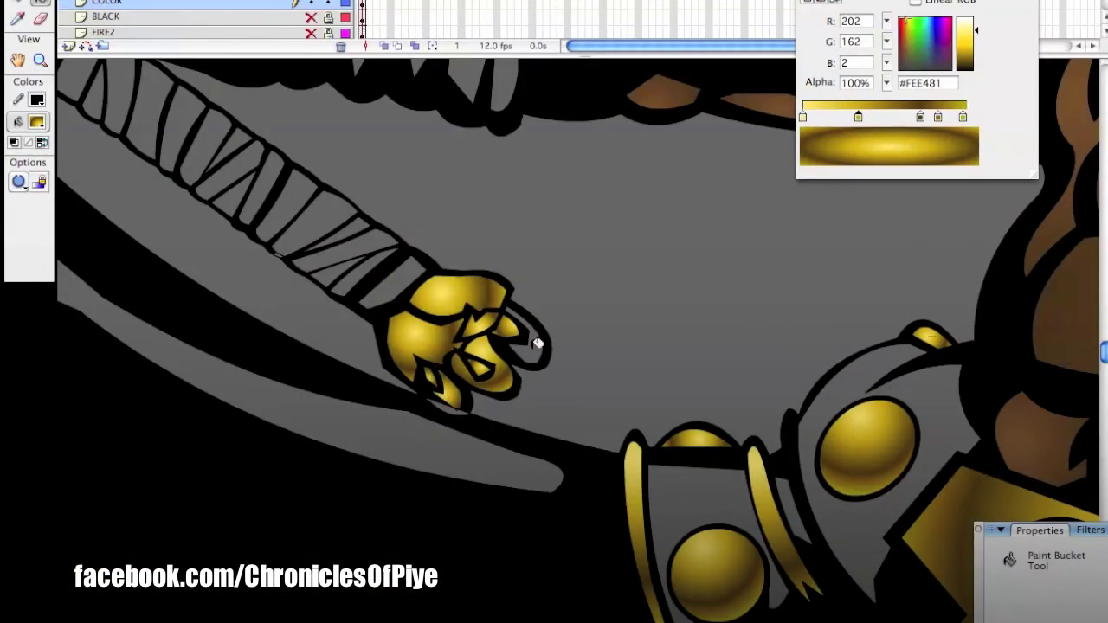
{"action": "left_click", "coordinate": [532, 346]}
- Fill the small gaps between the sword grip's wrappings with the gold gradient
{"action": "key", "text": "z"}
{"action": "left_click", "coordinate": [495, 268], "text": "alt"}
{"action": "left_click", "coordinate": [640, 333]}
{"action": "key", "text": "k"}
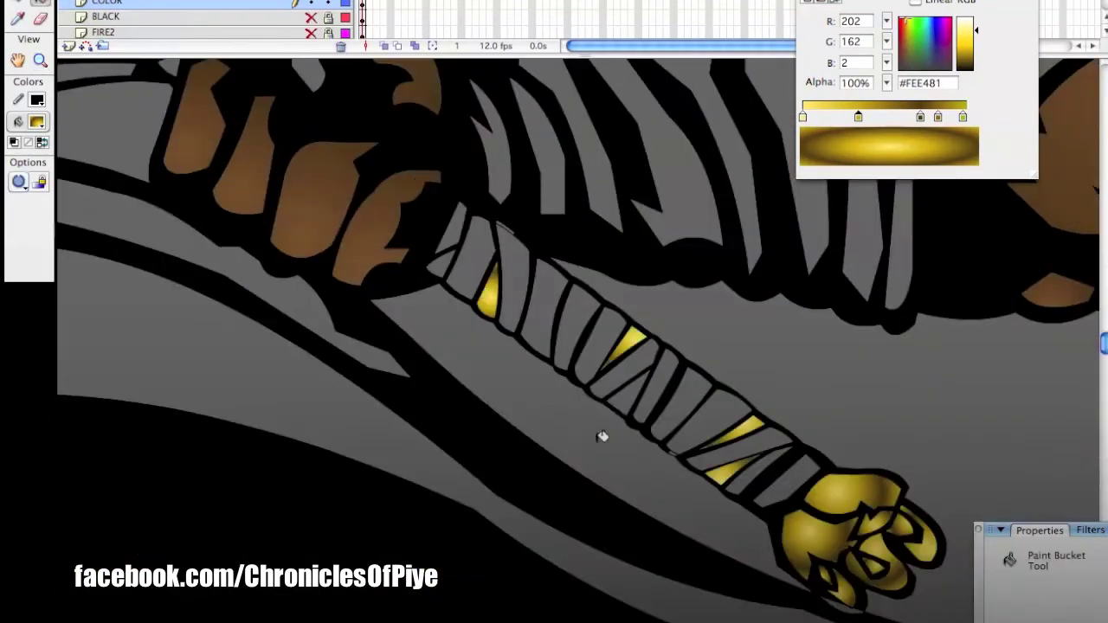
- Fill the sword guard's spikes, plates and the rim around its oval jewel with the gold gradient
{"action": "key", "text": "z"}
{"action": "left_click", "coordinate": [416, 311], "text": "alt"}
{"action": "left_click", "coordinate": [321, 124]}
{"action": "key", "text": "k"}
{"action": "left_click", "coordinate": [407, 342]}
{"action": "left_click", "coordinate": [519, 199]}
{"action": "left_click", "coordinate": [185, 364]}
{"action": "left_click", "coordinate": [403, 358]}
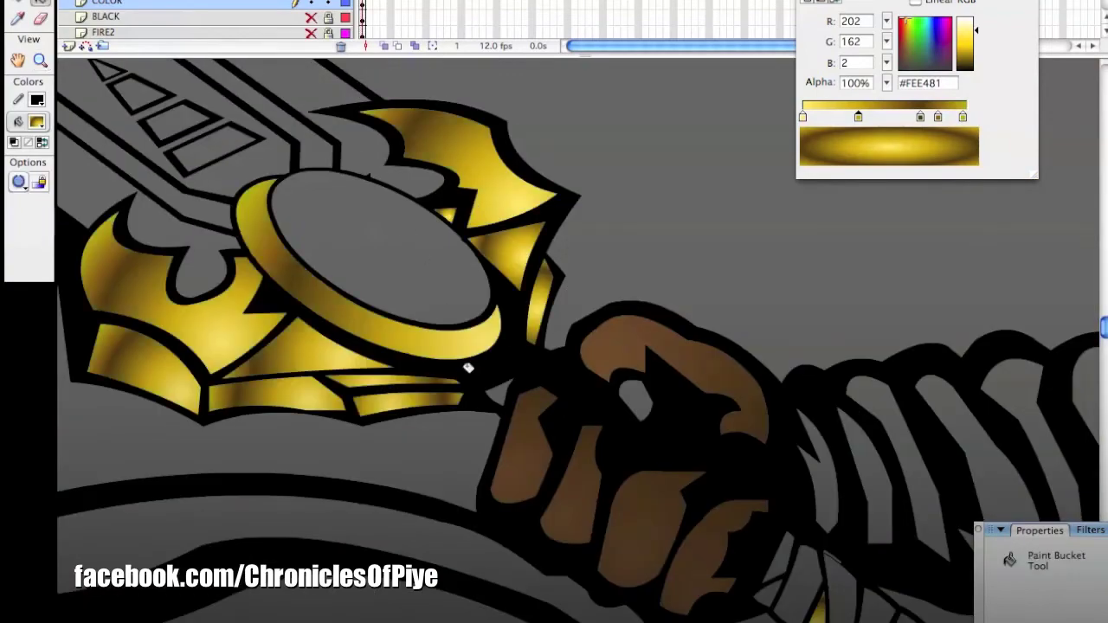
- Pick up the light brown gradient #936231 and fill the thumbnail of the sword hand with it
{"action": "key", "text": "z"}
{"action": "left_click", "coordinate": [485, 284], "text": "alt"}
{"action": "left_click", "coordinate": [681, 363], "text": "alt"}
{"action": "left_click", "coordinate": [761, 233]}
{"action": "key", "text": "i"}
{"action": "left_click", "coordinate": [514, 354]}
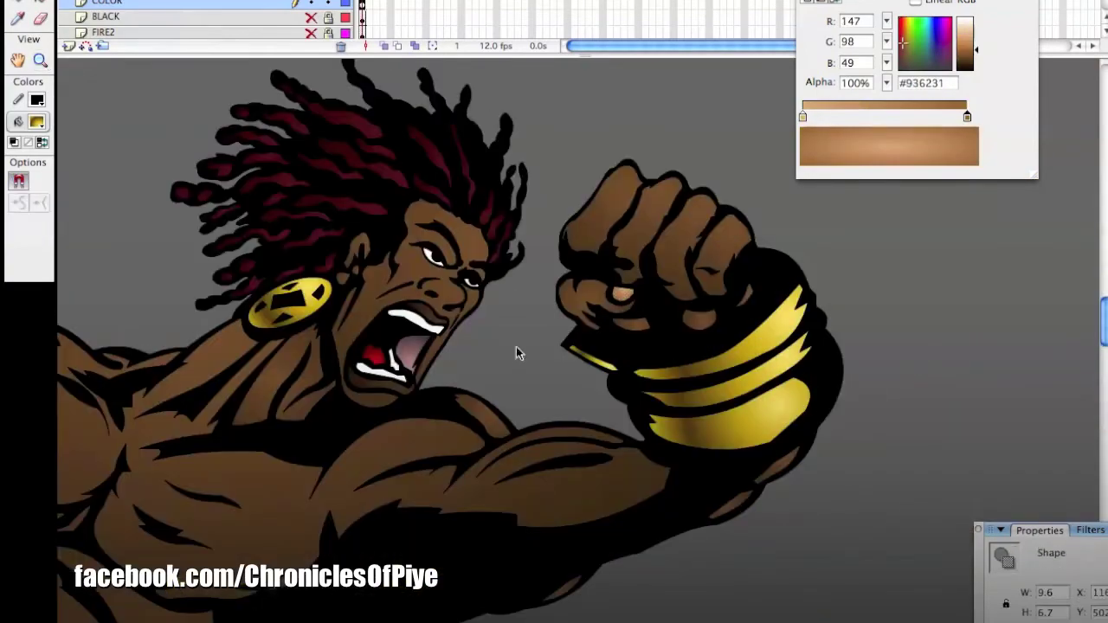
{"action": "key", "text": "z"}
{"action": "left_click", "coordinate": [515, 354], "text": "alt"}
{"action": "left_click", "coordinate": [173, 554]}
{"action": "key", "text": "k"}
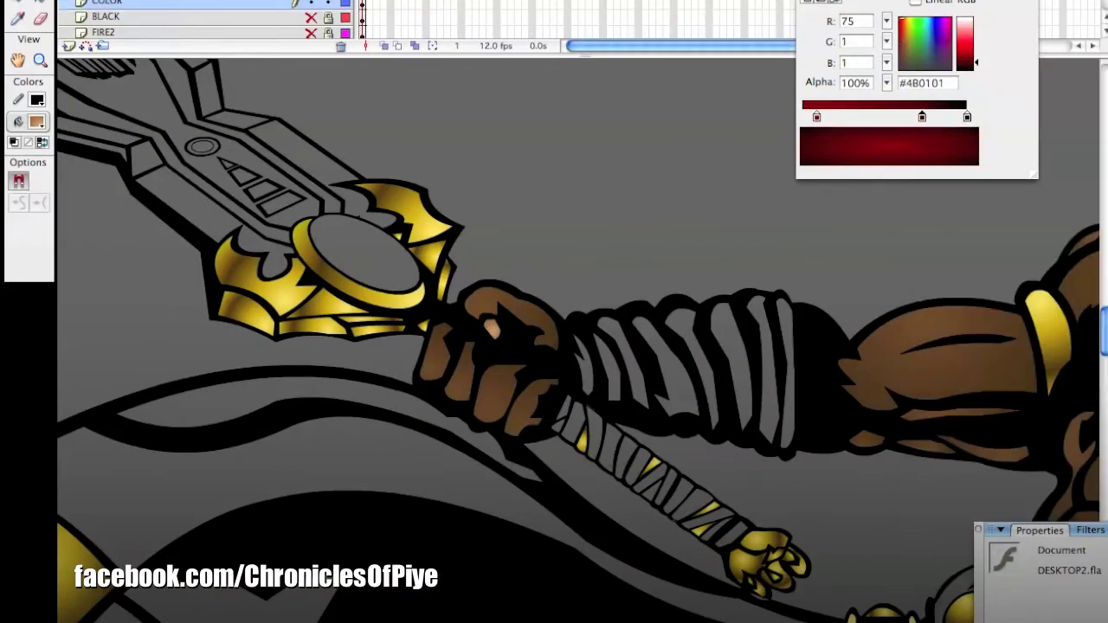
- Choose the dark red gradient with the #4B0101 stop and fill the cloth wrappings on the sword arm
{"action": "left_click", "coordinate": [1031, 7]}
{"action": "left_click", "coordinate": [984, 171]}
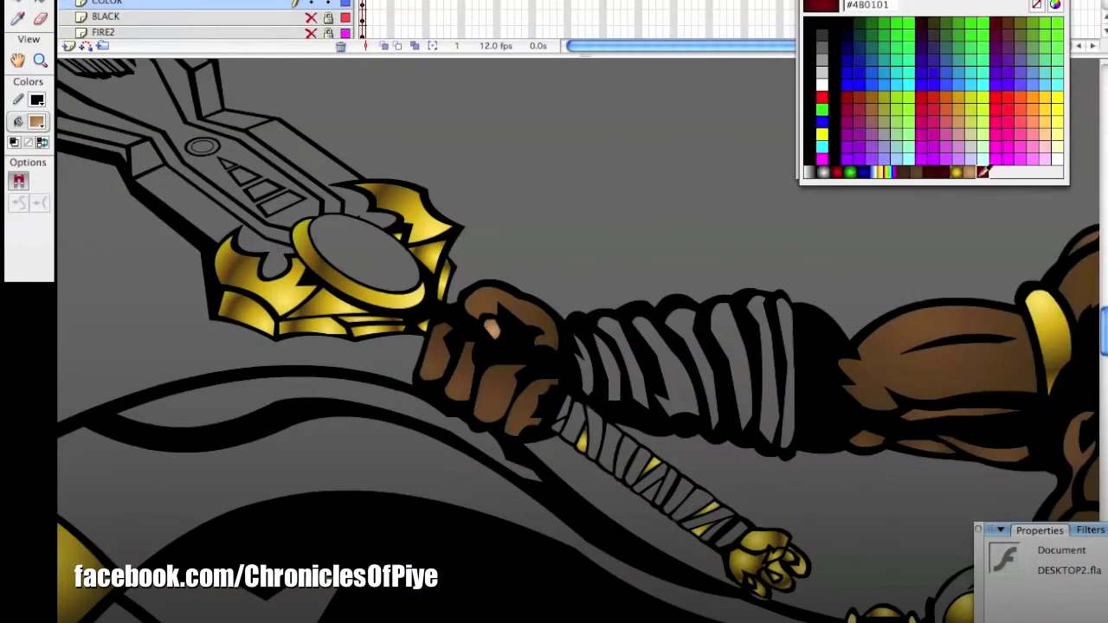
{"action": "left_click", "coordinate": [771, 371]}
{"action": "left_click", "coordinate": [731, 368]}
{"action": "left_click", "coordinate": [667, 364]}
{"action": "left_click", "coordinate": [619, 364]}
{"action": "left_click", "coordinate": [586, 363]}
{"action": "key", "text": "z"}
{"action": "left_click", "coordinate": [727, 341], "text": "alt"}
{"action": "left_click", "coordinate": [727, 341], "text": "alt"}
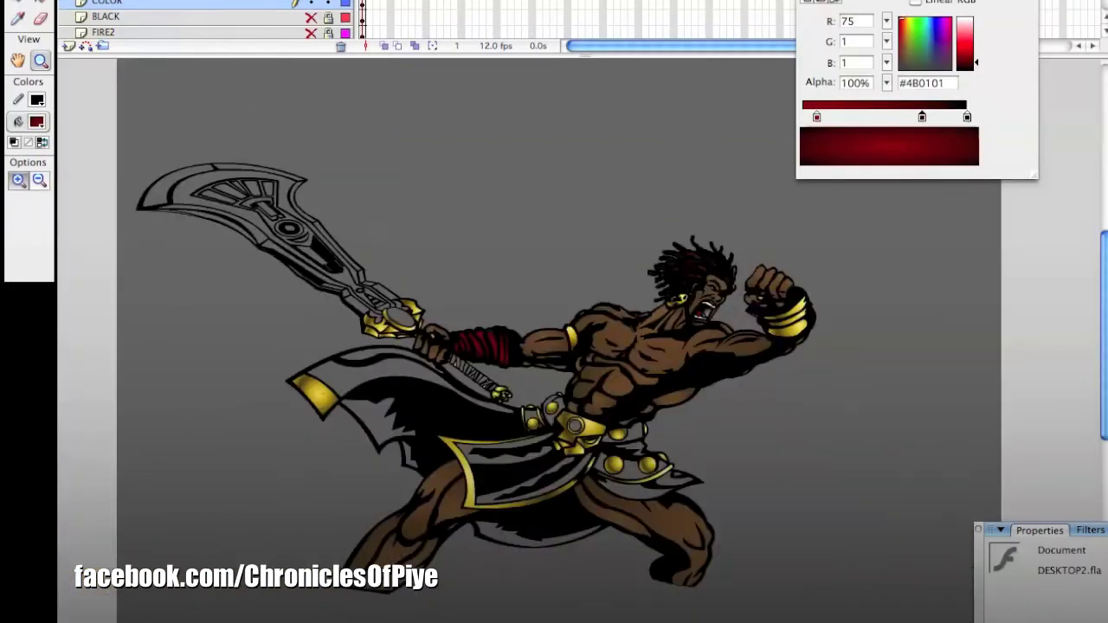
- Brighten the red gradient with a #8F0101 middle stop and fill the front cloth panels
{"action": "left_click_drag", "start_coordinate": [976, 63], "coordinate": [976, 54]}
{"action": "left_click", "coordinate": [589, 418]}
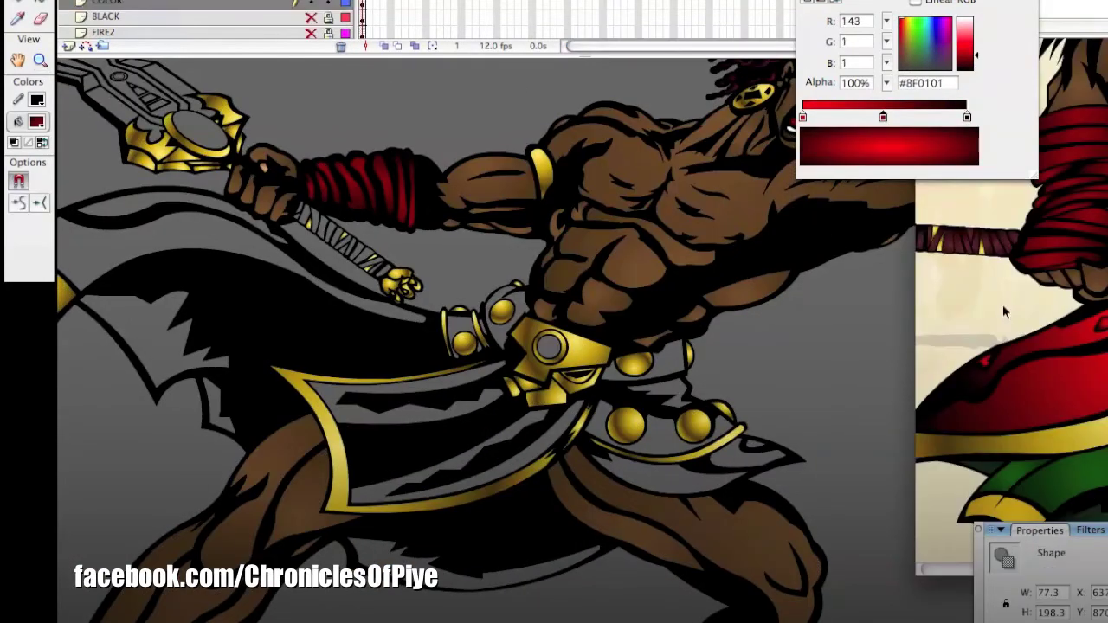
{"action": "left_click", "coordinate": [1028, 4]}
{"action": "left_click", "coordinate": [470, 401]}
{"action": "left_click", "coordinate": [508, 433]}
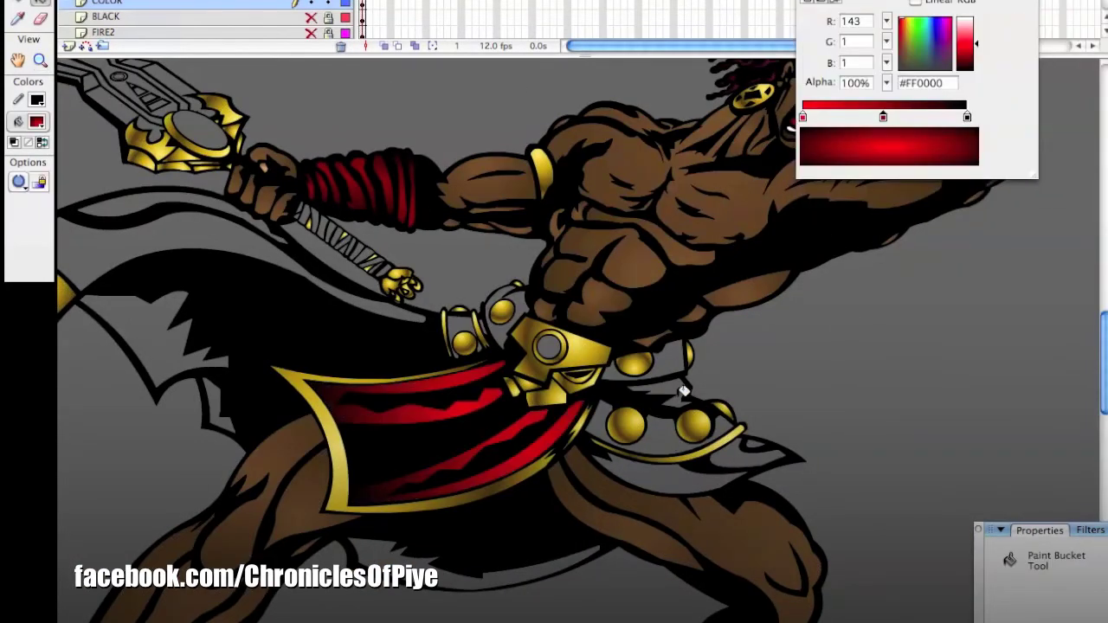
- Fill the cloth around the hip guard and the outer side of the cape with the bright red gradient
{"action": "left_click", "coordinate": [684, 391]}
{"action": "left_click", "coordinate": [717, 452]}
{"action": "left_click", "coordinate": [684, 472]}
{"action": "left_click", "coordinate": [193, 220]}
{"action": "key", "text": "z"}
{"action": "left_click", "coordinate": [529, 346]}
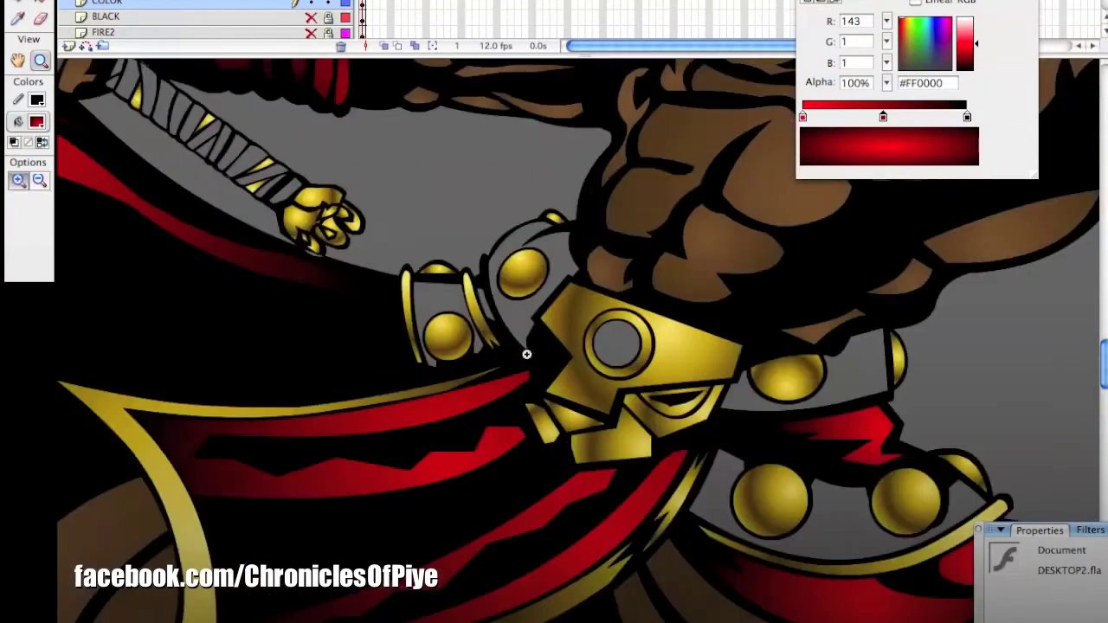
- Choose the dark green gradient #23432C and fill the cape's lining and the cloth behind the legs
{"action": "key", "text": "ctrl+2"}
{"action": "left_click", "coordinate": [810, 7]}
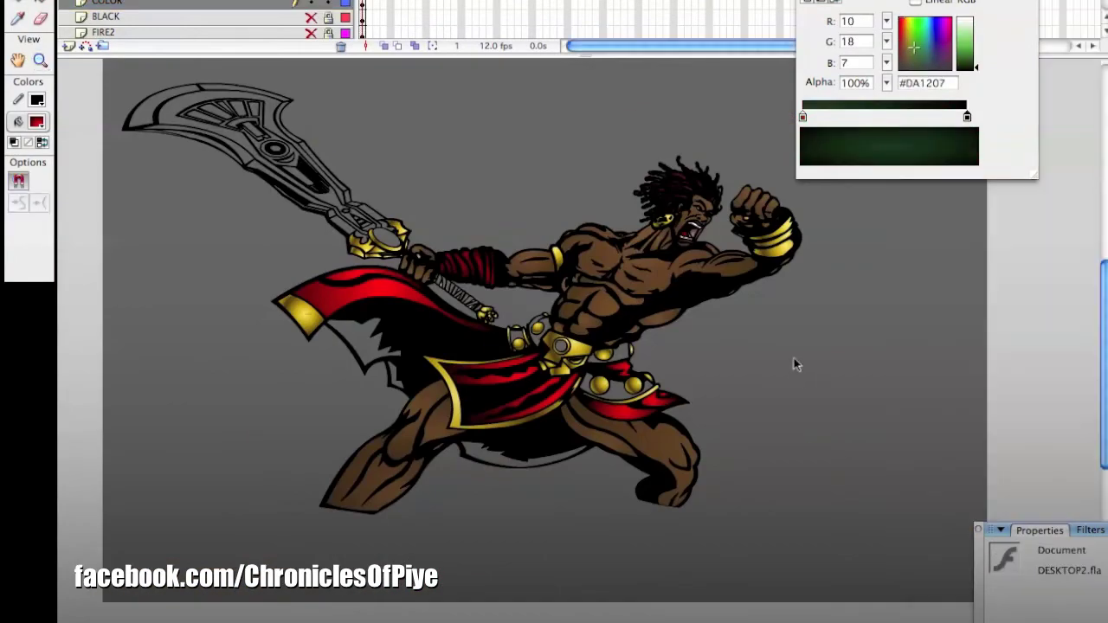
{"action": "left_click", "coordinate": [537, 378]}
{"action": "key", "text": "k"}
{"action": "left_click", "coordinate": [277, 313]}
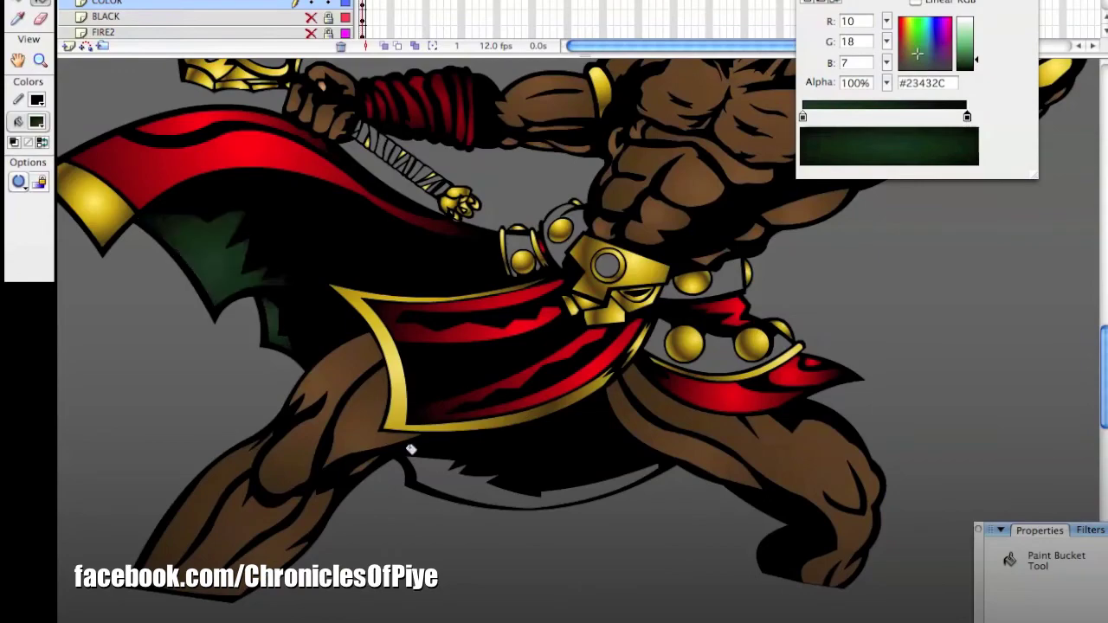
{"action": "left_click", "coordinate": [533, 481]}
- Choose the near-black gradient #1E1E1E and fill the leather of the belt and hip guard
{"action": "key", "text": "v"}
{"action": "key", "text": "Escape"}
{"action": "key", "text": "z"}
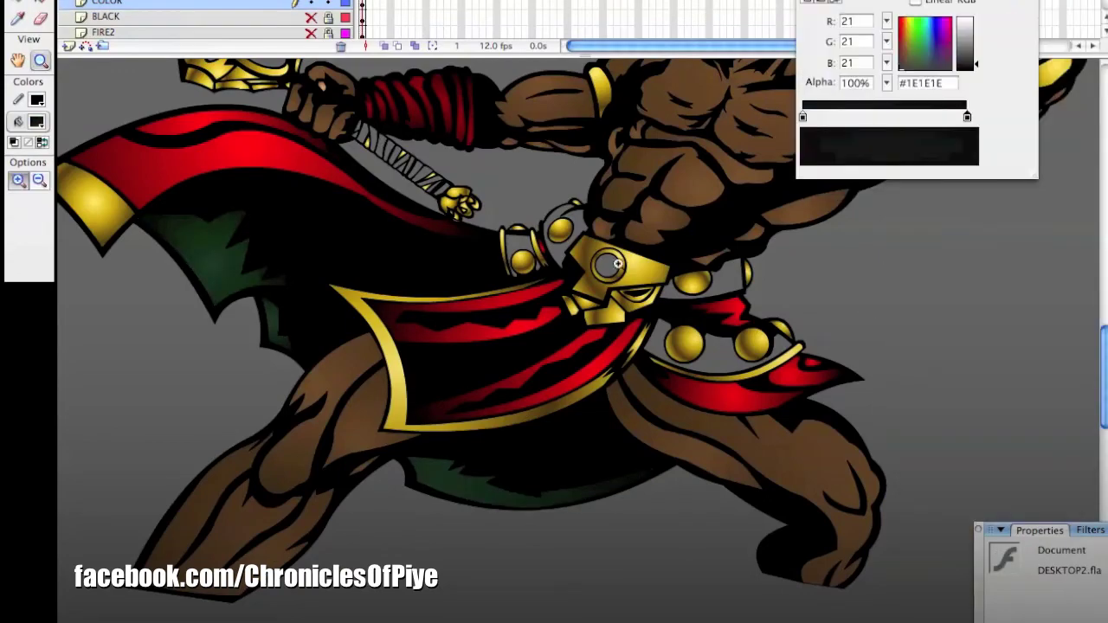
{"action": "left_click", "coordinate": [610, 277]}
{"action": "key", "text": "k"}
{"action": "left_click", "coordinate": [942, 472]}
{"action": "key", "text": "z"}
{"action": "key", "text": "ctrl+2"}
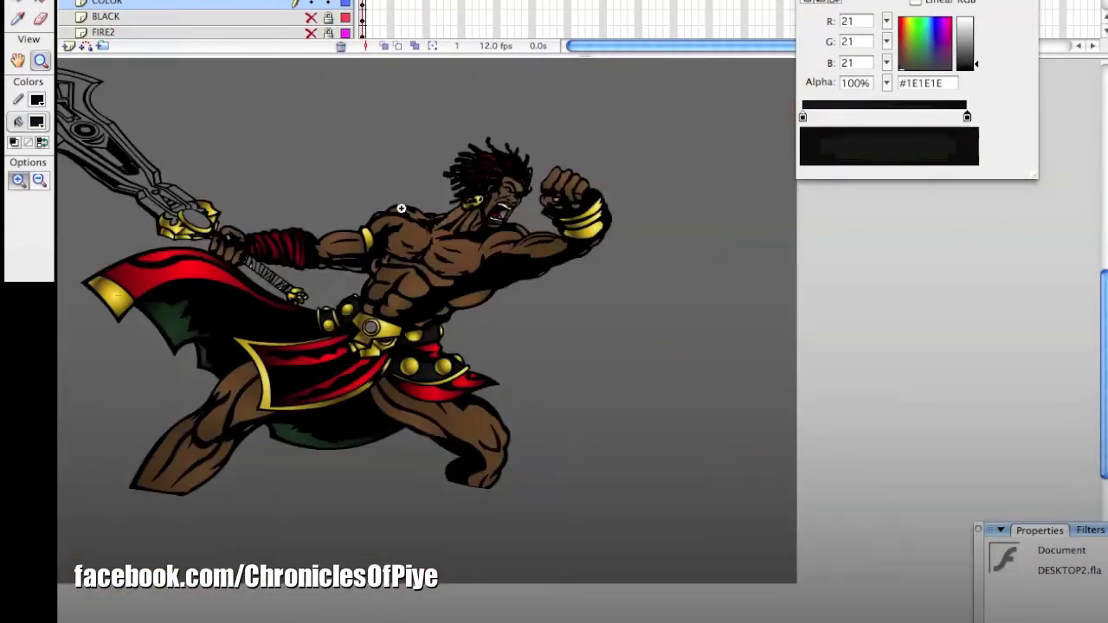
- Choose the brownish maroon gradient with the #371515 stop and fill the sword grip's wrappings
{"action": "left_click", "coordinate": [315, 281]}
{"action": "key", "text": "k"}
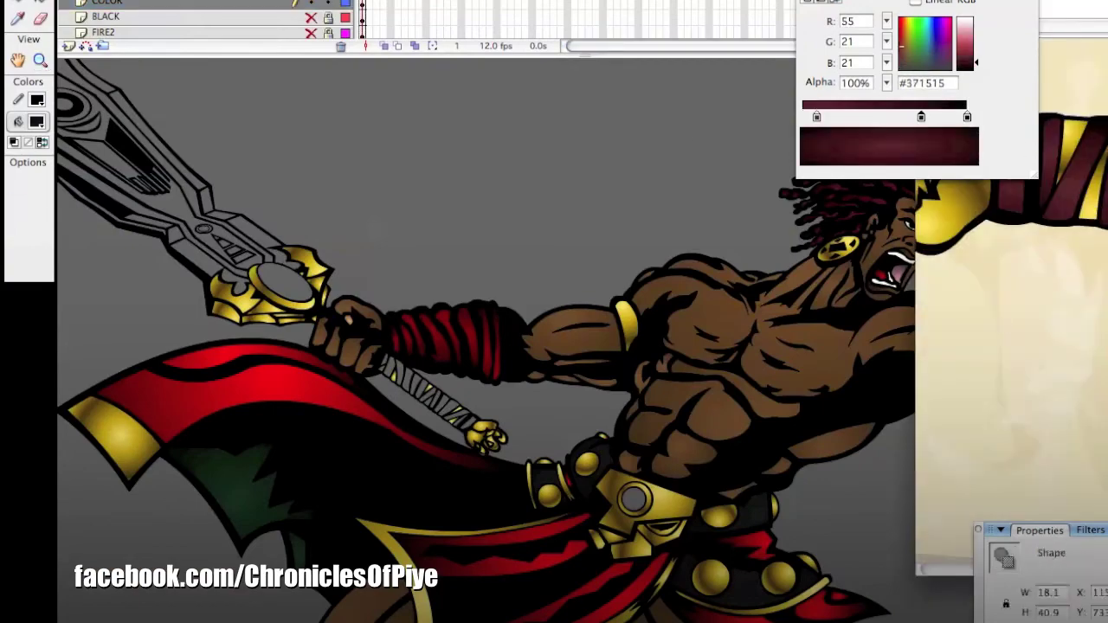
{"action": "left_click", "coordinate": [833, 3]}
{"action": "left_click", "coordinate": [875, 86]}
{"action": "key", "text": "z"}
{"action": "left_click", "coordinate": [473, 389]}
{"action": "key", "text": "k"}
{"action": "left_click", "coordinate": [405, 288]}
{"action": "left_click", "coordinate": [427, 303]}
{"action": "left_click", "coordinate": [459, 322]}
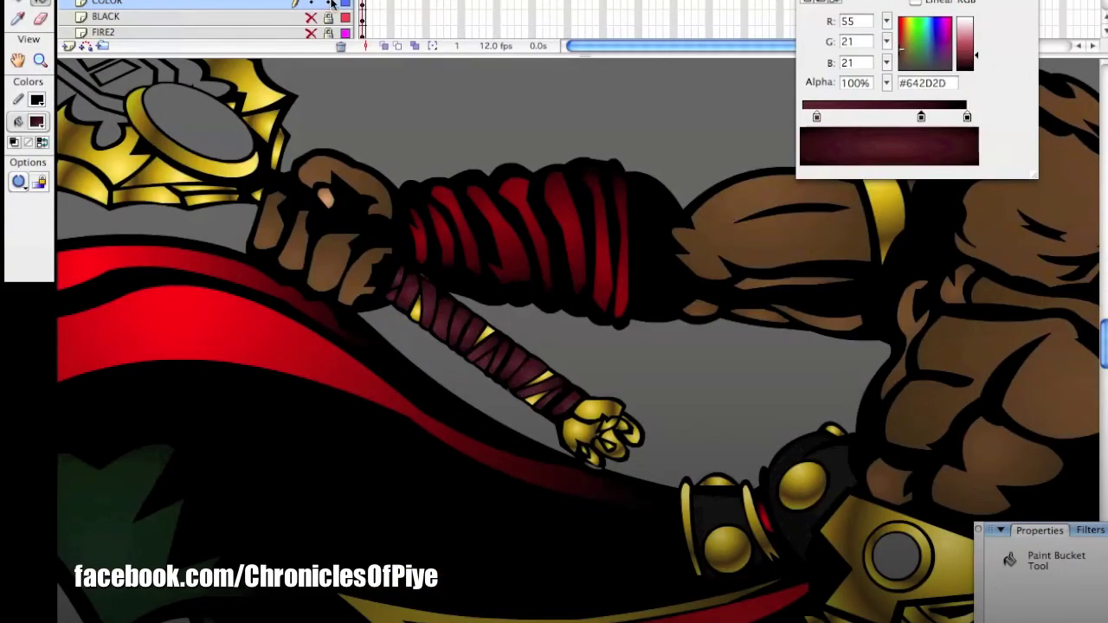
- Examine the wrappings and outlines of the sword grip up close
{"action": "key", "text": "z"}
{"action": "left_click", "coordinate": [520, 372]}
{"action": "left_click", "coordinate": [598, 413]}
{"action": "left_click", "coordinate": [637, 402]}
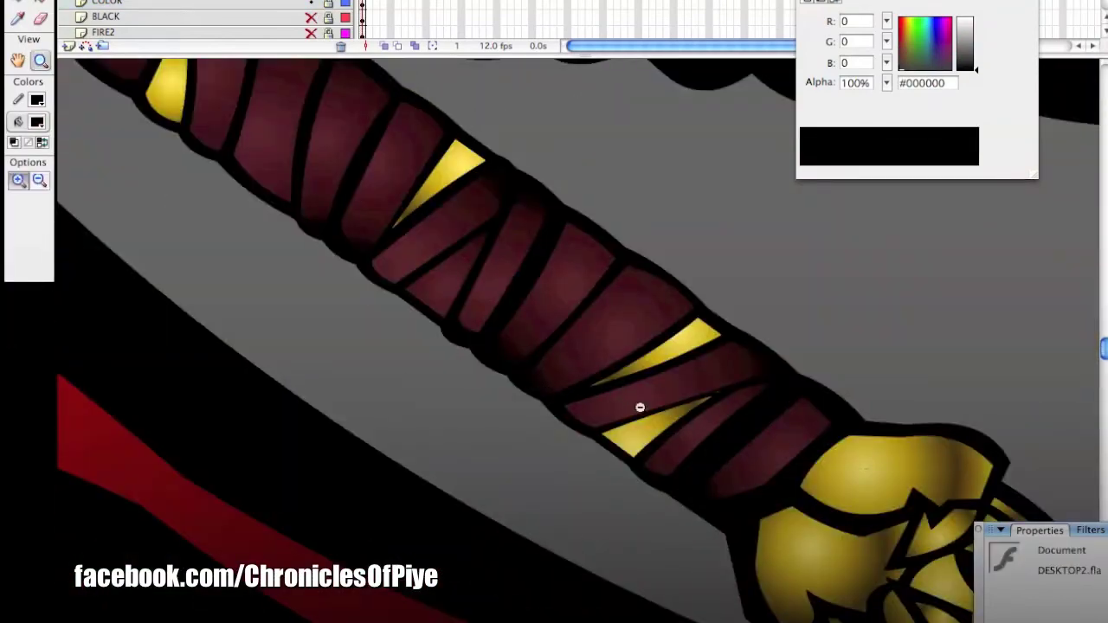
{"action": "left_click", "coordinate": [636, 402], "text": "alt"}
{"action": "left_click", "coordinate": [742, 322], "text": "alt"}
{"action": "left_click", "coordinate": [639, 343], "text": "alt"}
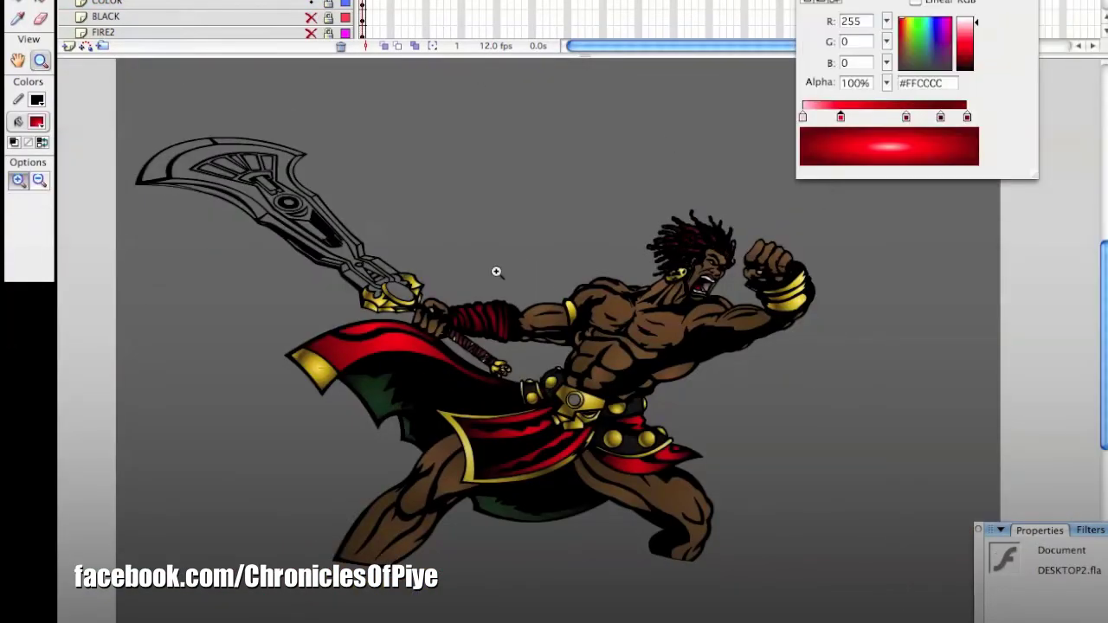
- On the DEEPSHADOW layer, brush and fill 50% black shadows over the warrior's neck, collarbone and chest
{"action": "left_click", "coordinate": [496, 272]}
{"action": "key", "text": "k"}
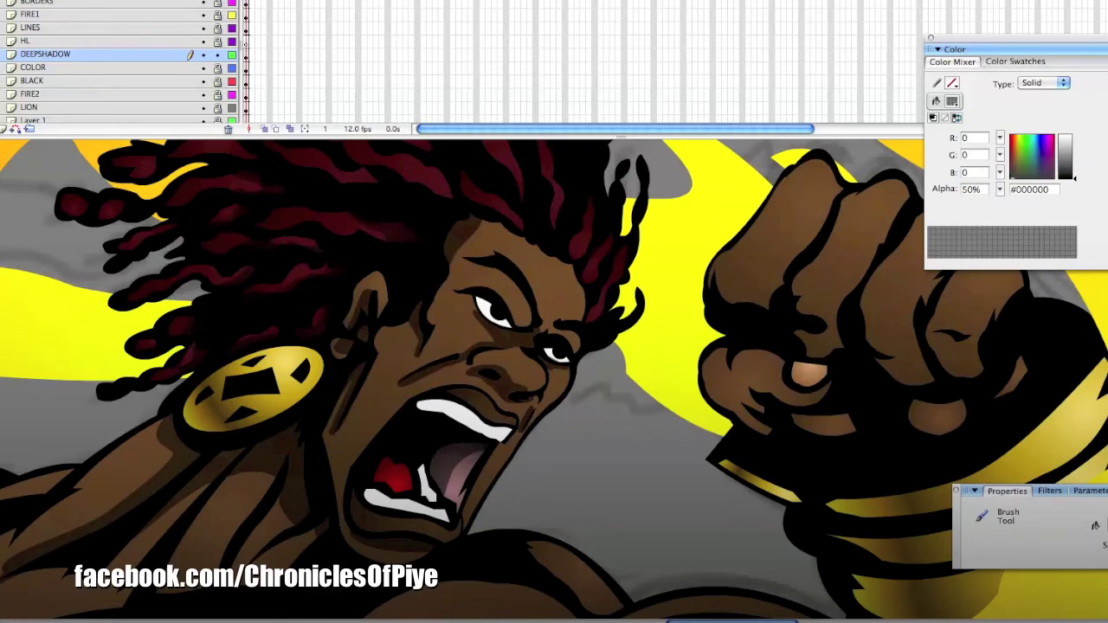
{"action": "left_click_drag", "start_coordinate": [441, 257], "coordinate": [624, 430]}
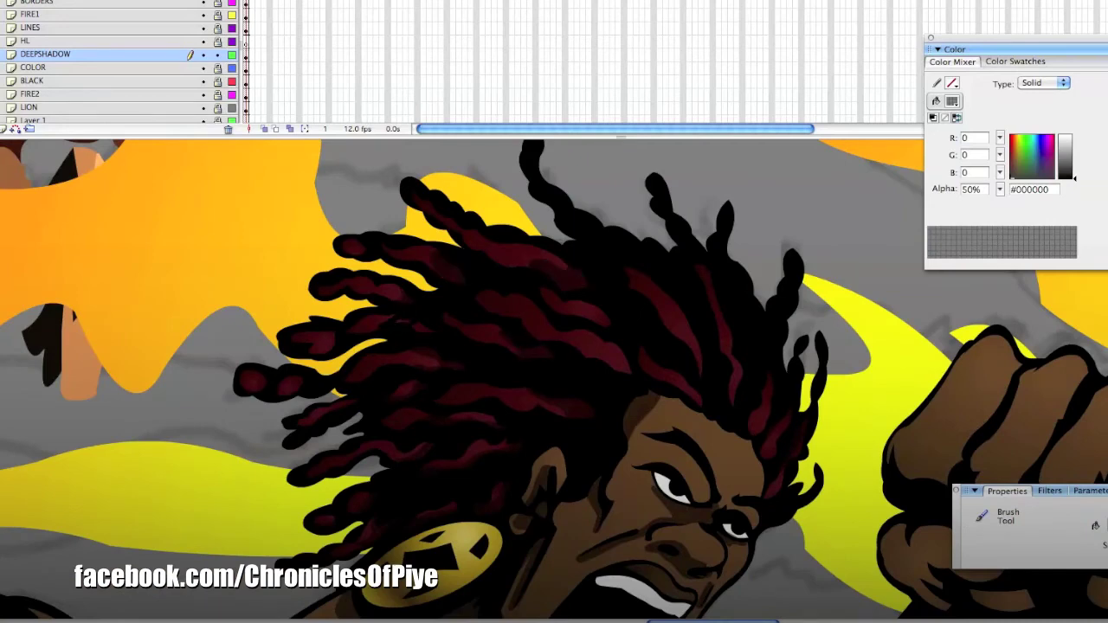
{"action": "left_click_drag", "start_coordinate": [350, 619], "coordinate": [557, 428]}
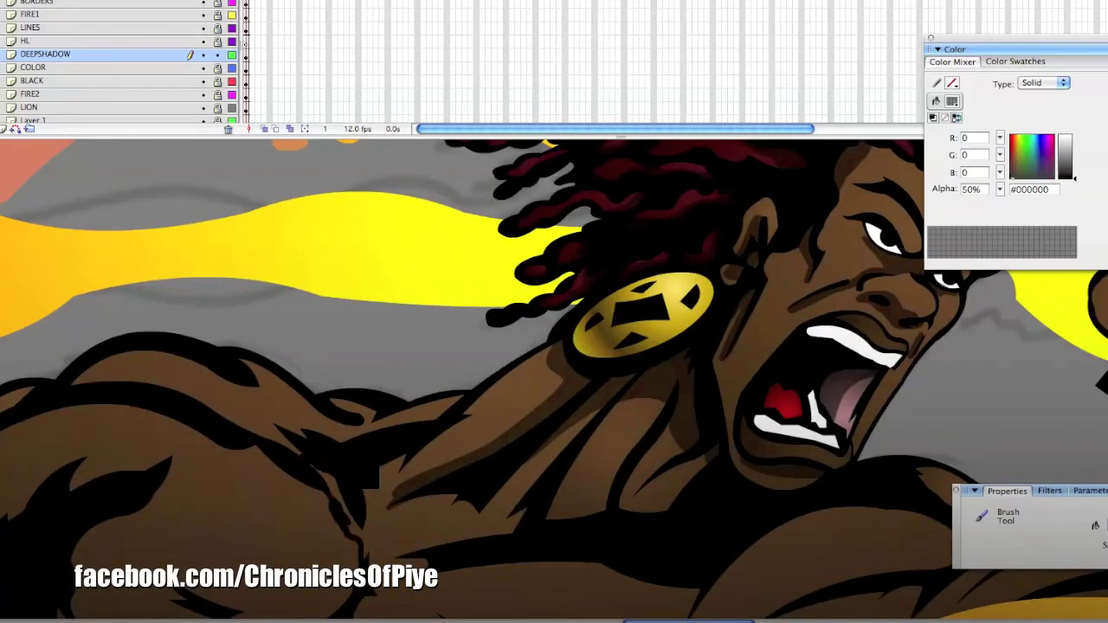
{"action": "mouse_move", "coordinate": [379, 476]}
{"action": "left_mouse_down"}
{"action": "mouse_move", "coordinate": [391, 522]}
{"action": "mouse_move", "coordinate": [450, 554]}
{"action": "left_mouse_up"}
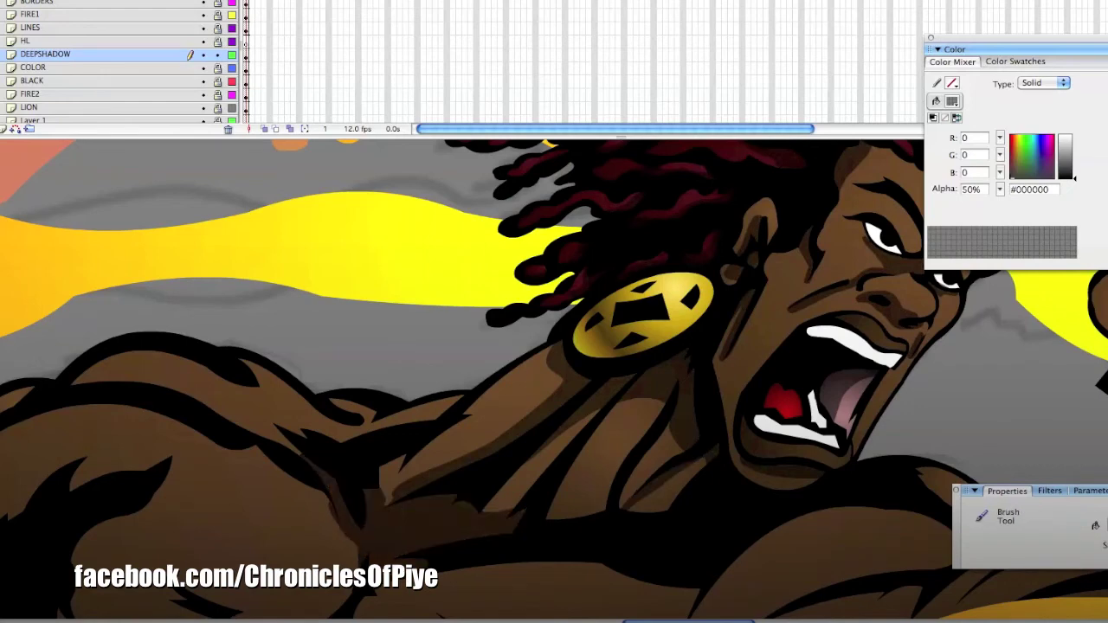
{"action": "key", "text": "ctrl+minus"}
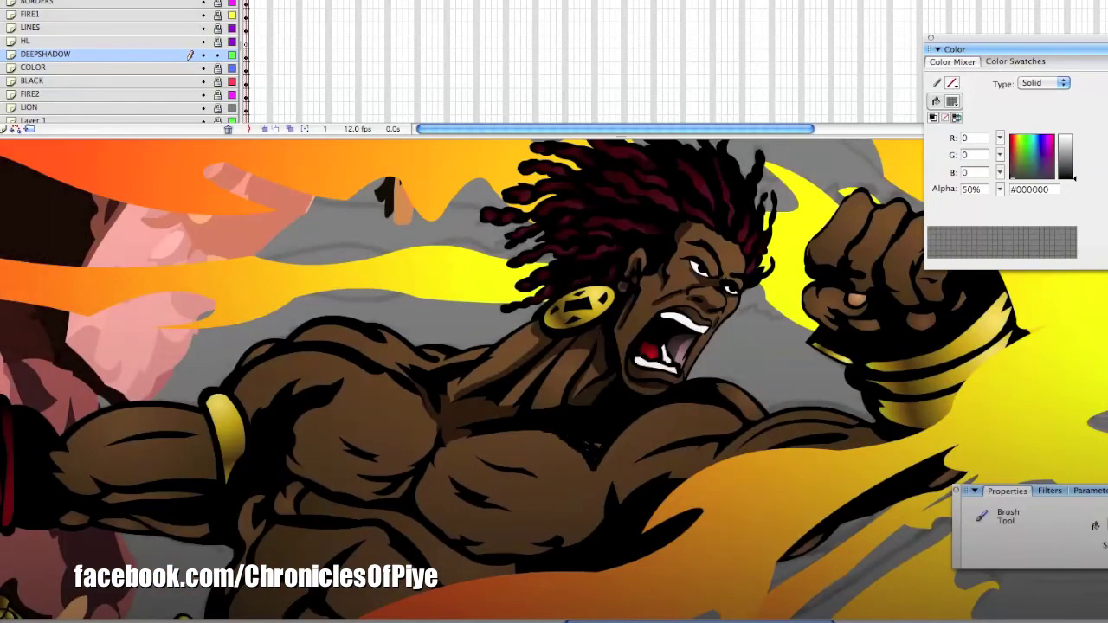
{"action": "key", "text": "k"}
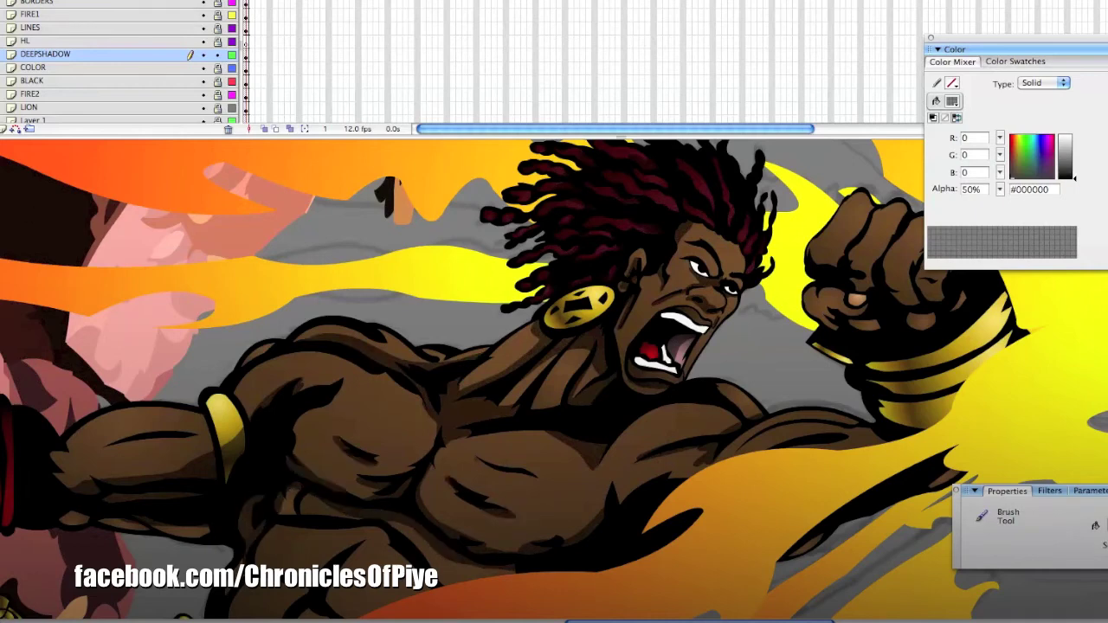
- Outline and fill 50% black shadows along the fingers and thumb of the raised fist
{"action": "key", "text": "ctrl+="}
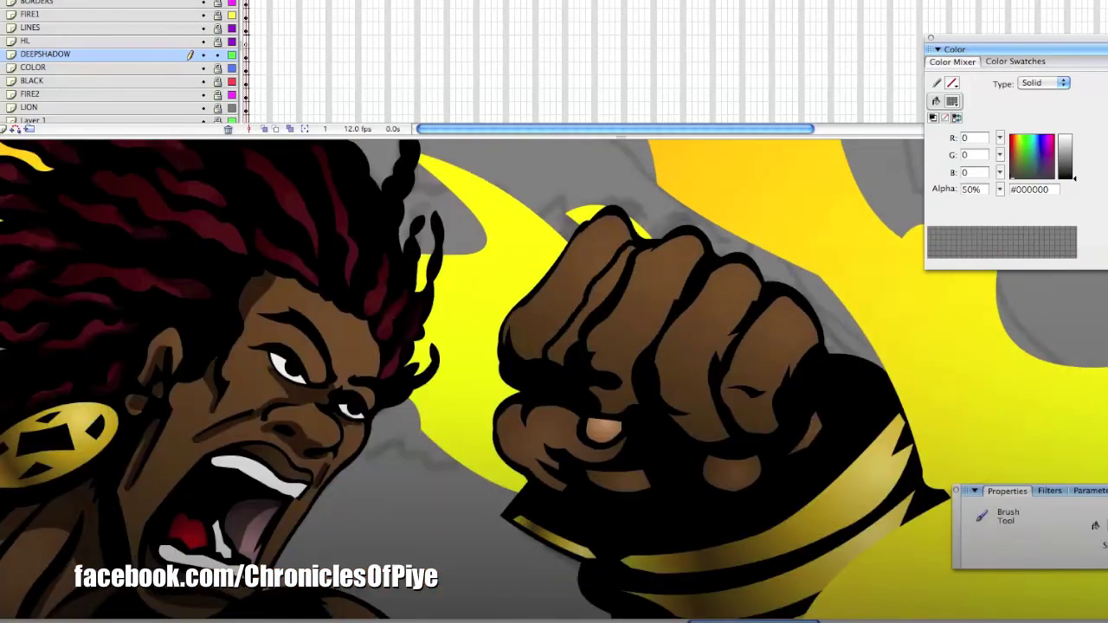
{"action": "left_click_drag", "start_coordinate": [755, 289], "coordinate": [704, 362]}
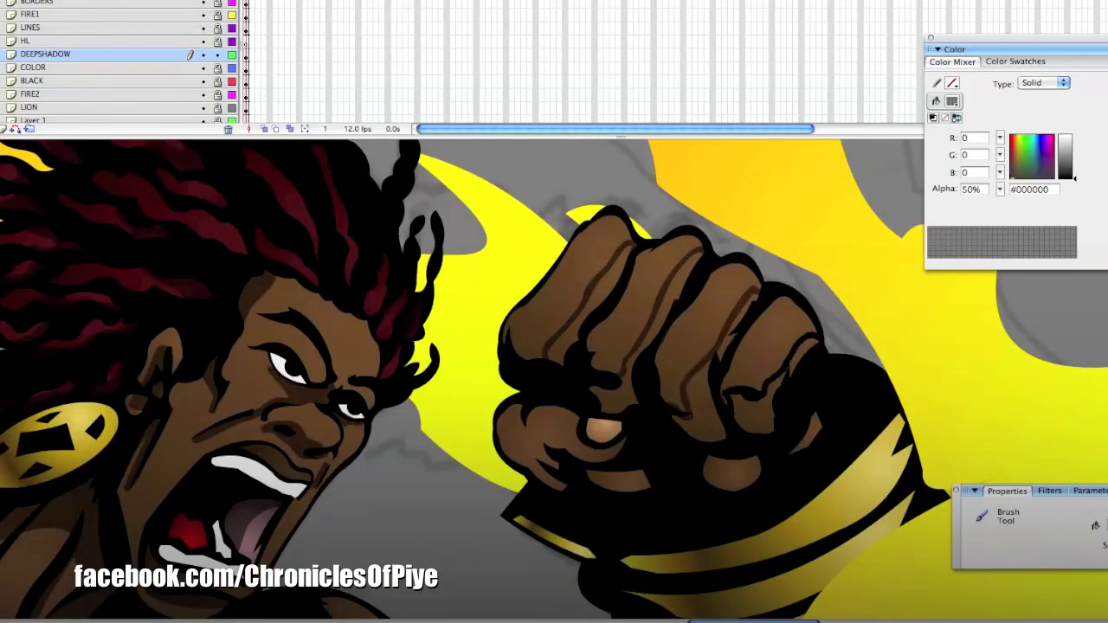
{"action": "left_click_drag", "start_coordinate": [693, 256], "coordinate": [597, 405]}
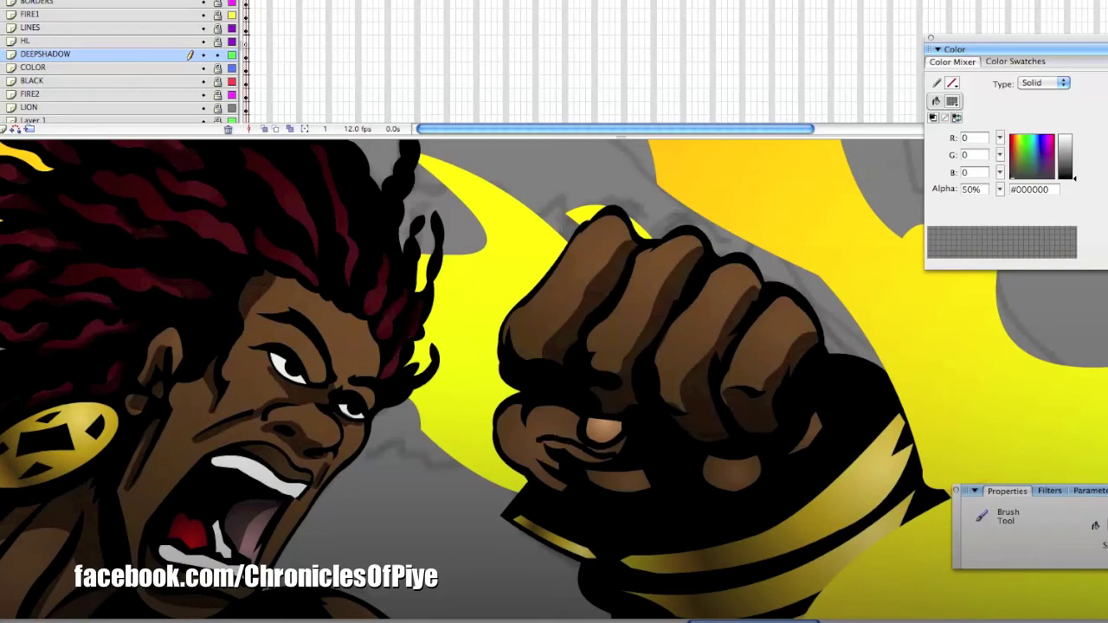
- Add 50% black deep shadows to the warrior's torso and abdominal muscles
{"action": "key", "text": "ctrl+minus"}
{"action": "key", "text": "ctrl+equal"}
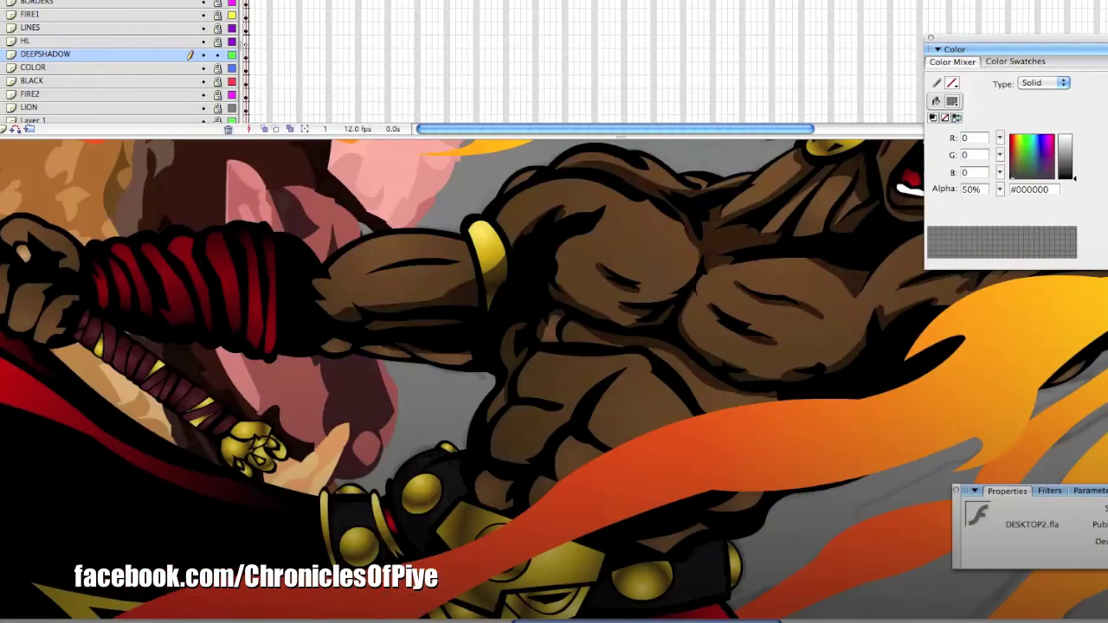
{"action": "key", "text": "k"}
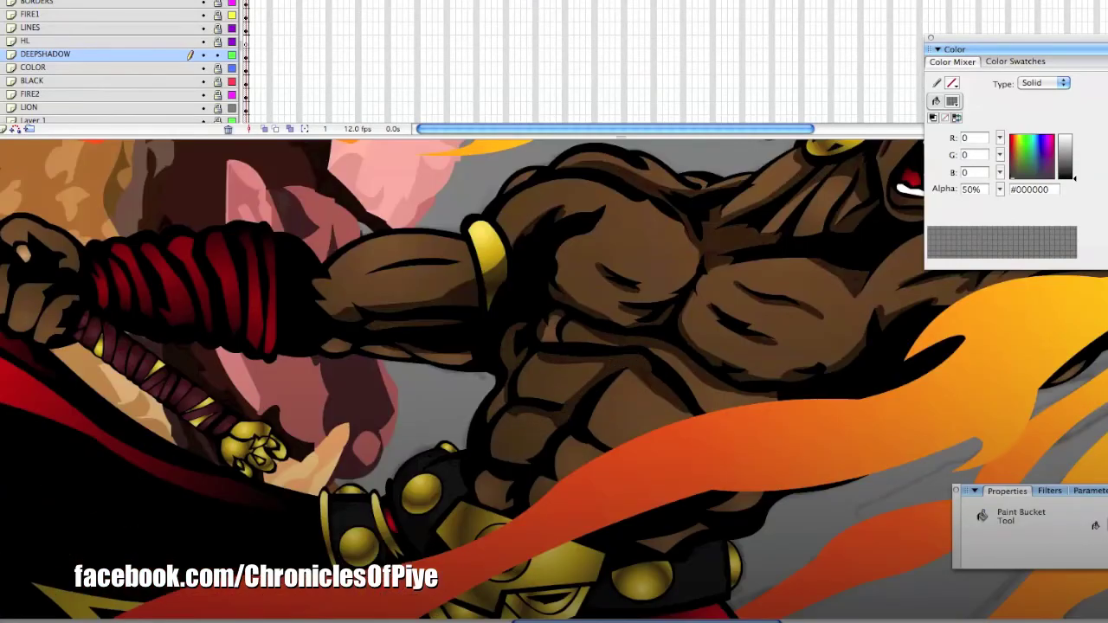
- Brush and fill 50% black deep shadows on the sword hand and the wrapped sword grip
{"action": "scroll", "coordinate": [502, 285], "scroll_direction": "left", "scroll_amount": 10}
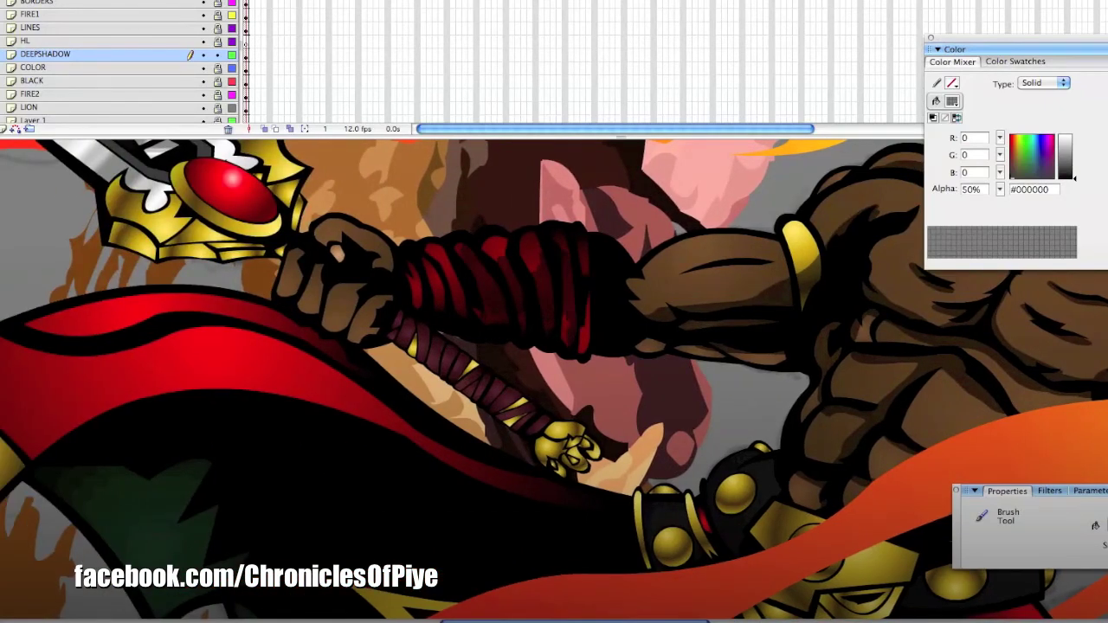
{"action": "left_click_drag", "start_coordinate": [298, 260], "coordinate": [316, 312]}
{"action": "left_click_drag", "start_coordinate": [394, 319], "coordinate": [481, 388]}
{"action": "key", "text": "k"}
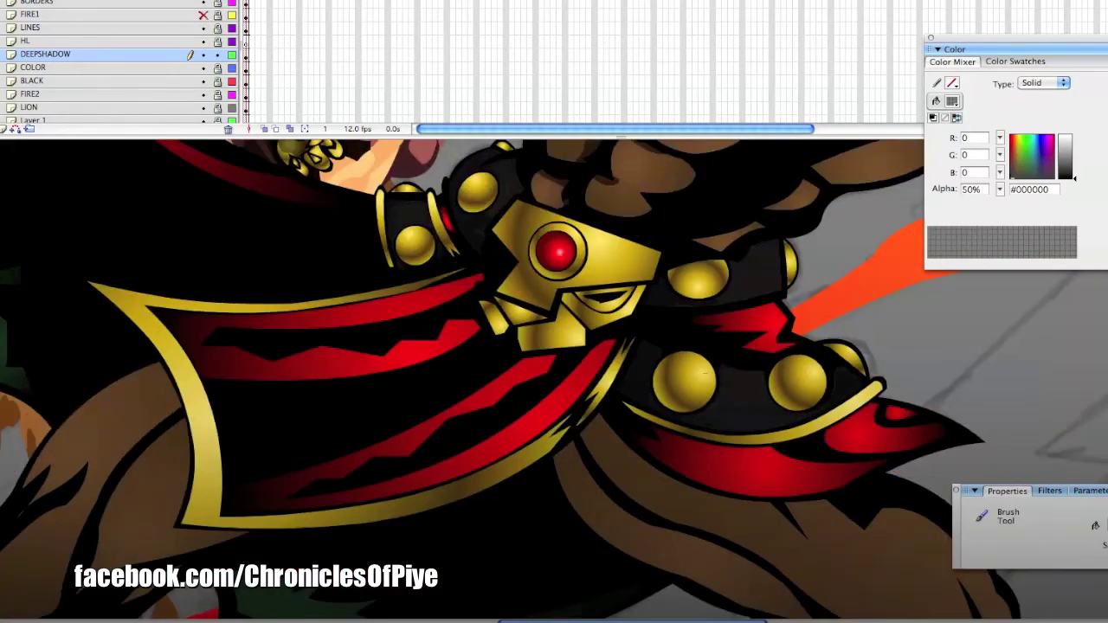
- Shade the red skirt cloth beneath the belt buckle and the adjoining hip guard with 50% black shadow shapes
{"action": "left_click_drag", "start_coordinate": [485, 275], "coordinate": [427, 306]}
{"action": "left_click_drag", "start_coordinate": [459, 319], "coordinate": [446, 350]}
{"action": "mouse_move", "coordinate": [634, 337]}
{"action": "left_mouse_down"}
{"action": "mouse_move", "coordinate": [565, 381]}
{"action": "mouse_move", "coordinate": [478, 405]}
{"action": "left_mouse_up"}
{"action": "left_click_drag", "start_coordinate": [710, 362], "coordinate": [657, 397]}
{"action": "left_click_drag", "start_coordinate": [615, 431], "coordinate": [556, 471]}
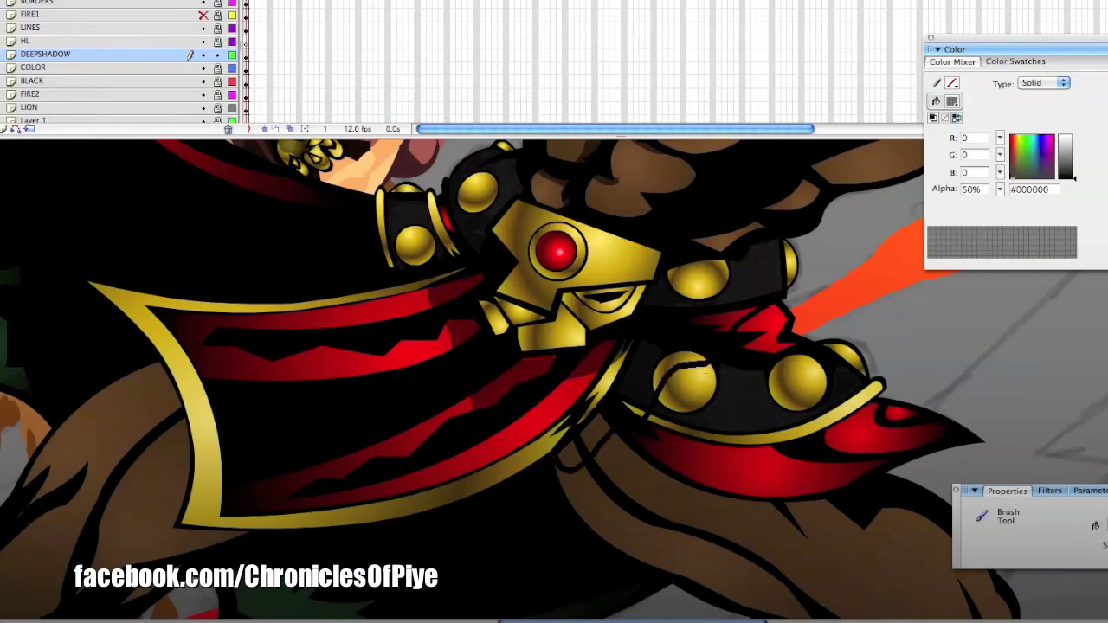
{"action": "left_click_drag", "start_coordinate": [705, 345], "coordinate": [623, 404]}
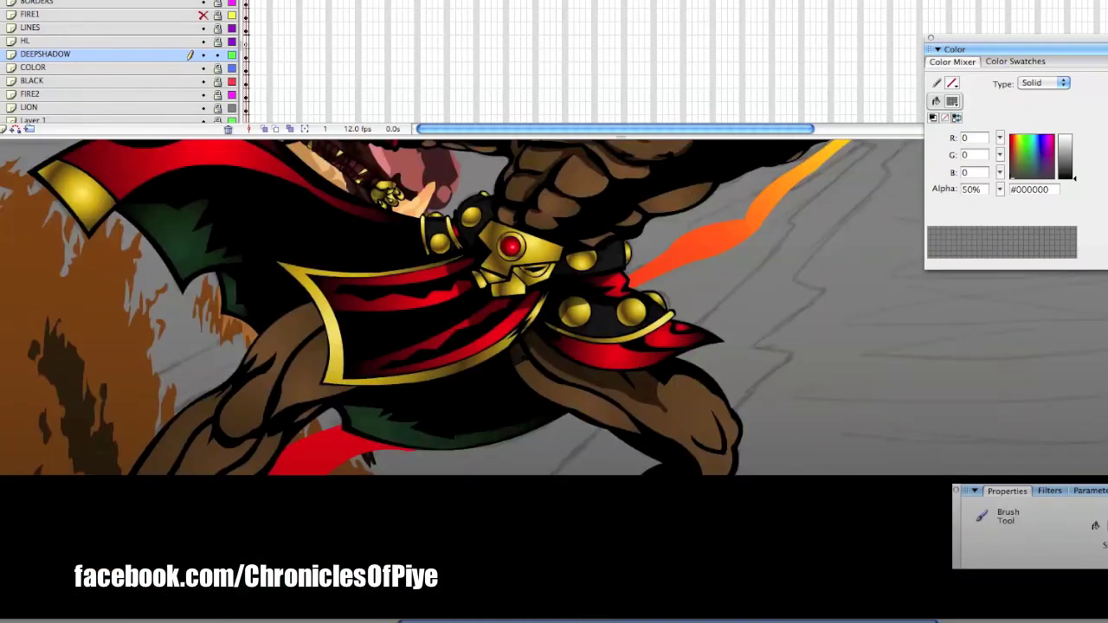
- Outline and fill 50% black deep shadows along both of the warrior's thighs
{"action": "left_click_drag", "start_coordinate": [636, 362], "coordinate": [527, 430]}
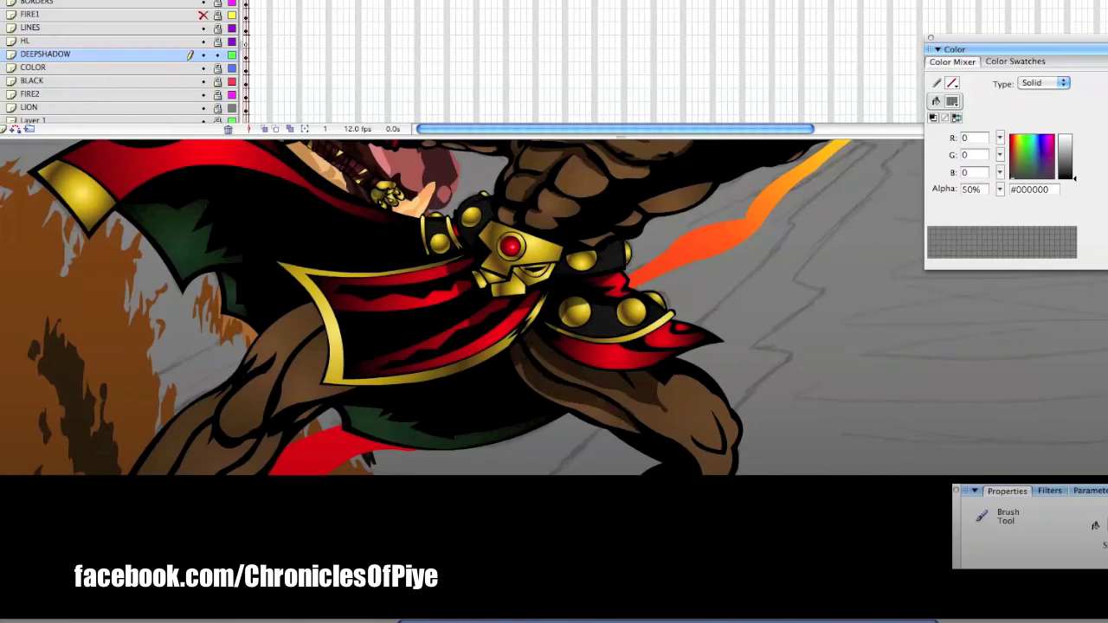
{"action": "left_click_drag", "start_coordinate": [322, 306], "coordinate": [261, 422]}
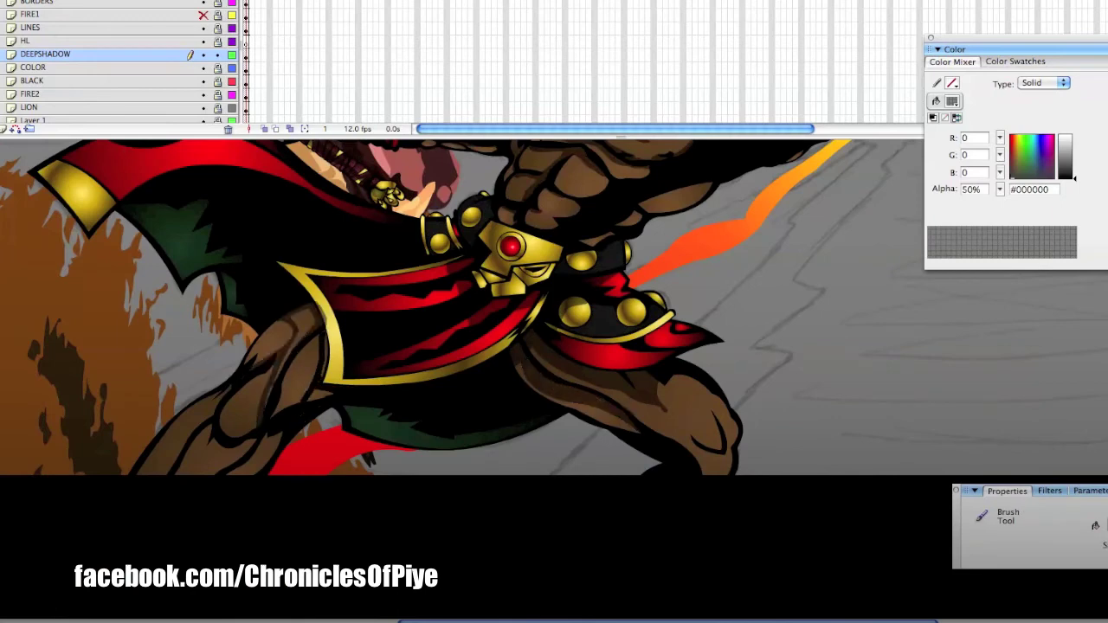
{"action": "key", "text": "v"}
{"action": "key", "text": "b"}
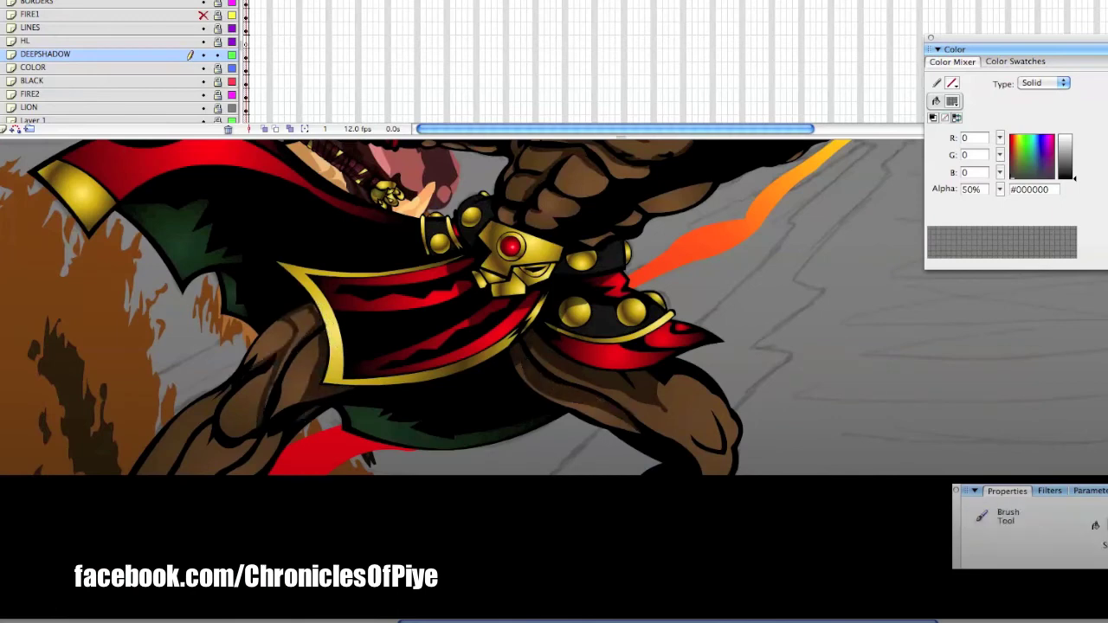
{"action": "key", "text": "k"}
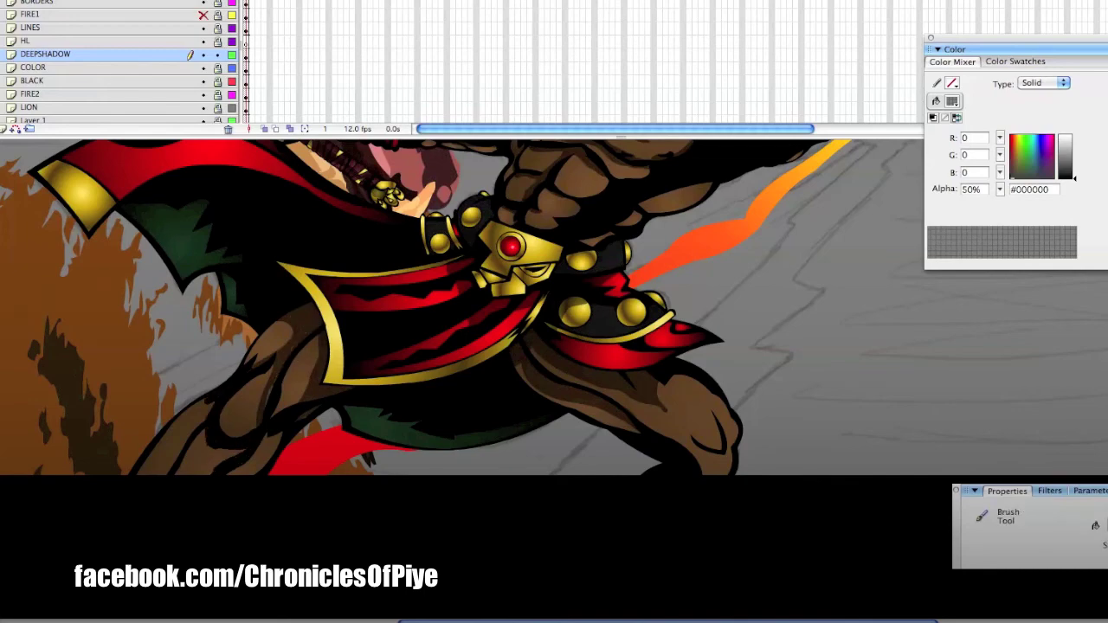
- Brush 50% black deep shadows onto the gold bracelets of the raised forearm
{"action": "key", "text": "ctrl+2"}
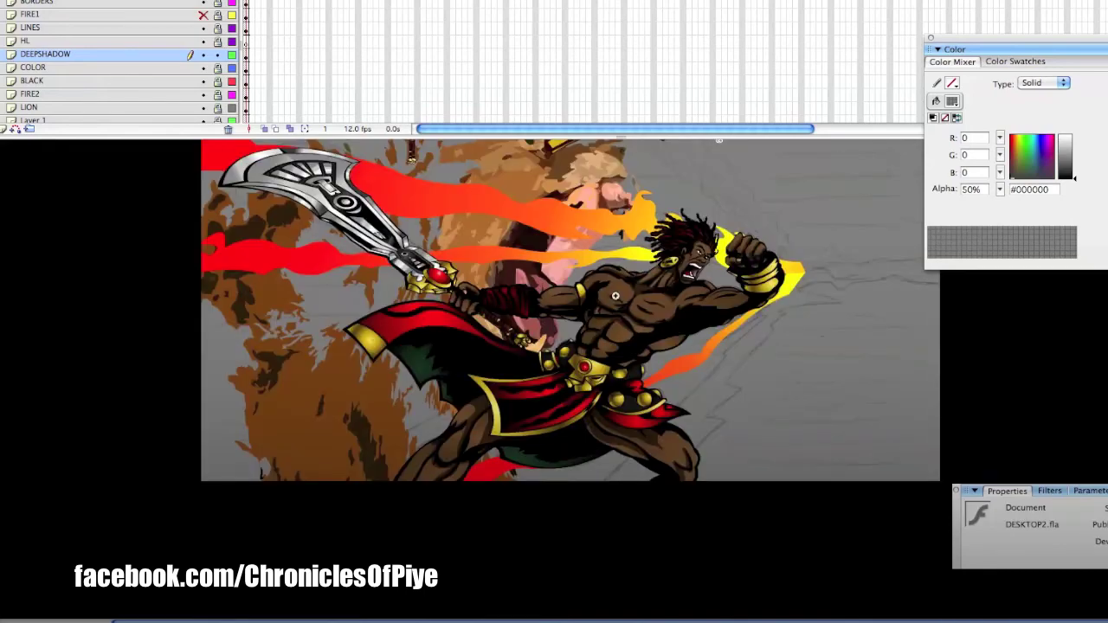
{"action": "key", "text": "ctrl+equal"}
{"action": "key", "text": "k"}
{"action": "key", "text": "b"}
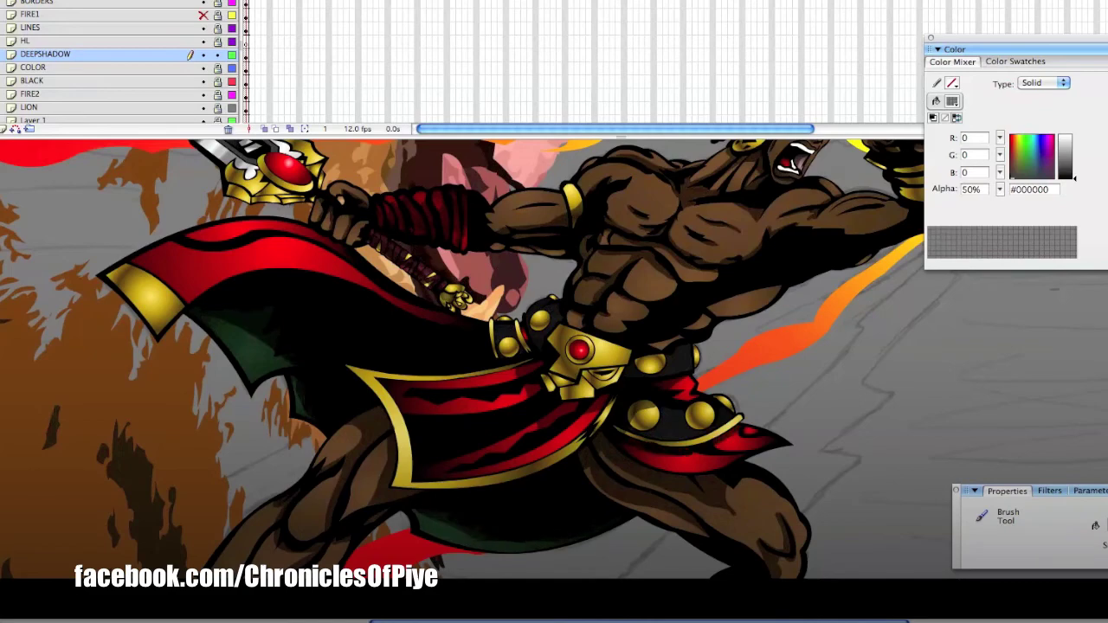
{"action": "scroll", "coordinate": [554, 381], "scroll_direction": "up", "scroll_amount": 5}
{"action": "scroll", "coordinate": [554, 381], "scroll_direction": "left", "scroll_amount": 3}
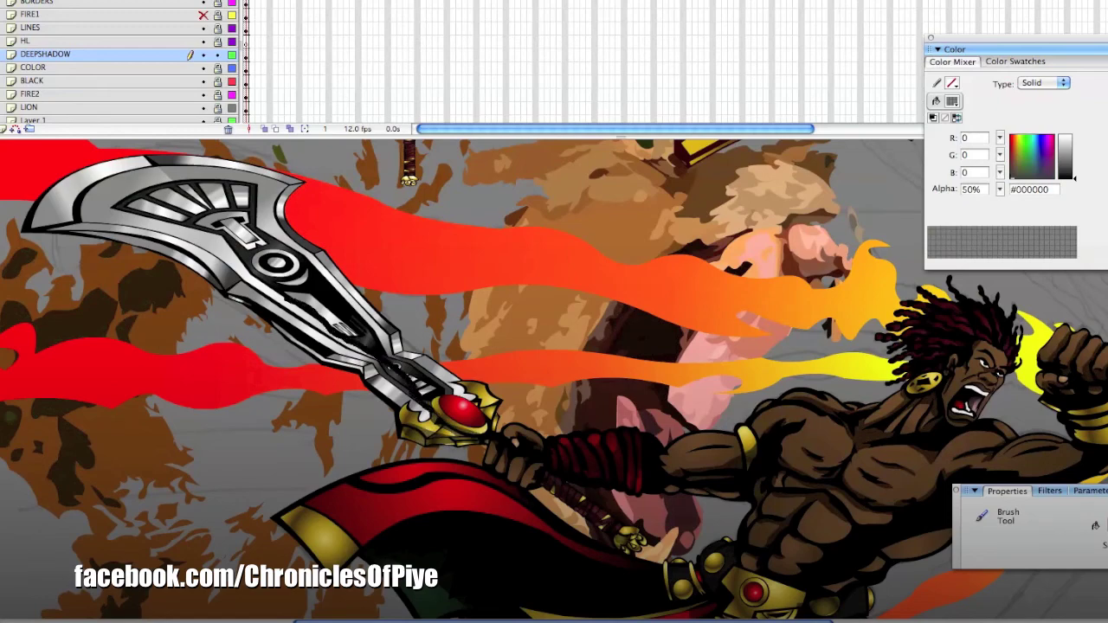
{"action": "key", "text": "z"}
{"action": "left_click", "coordinate": [547, 369], "text": "alt"}
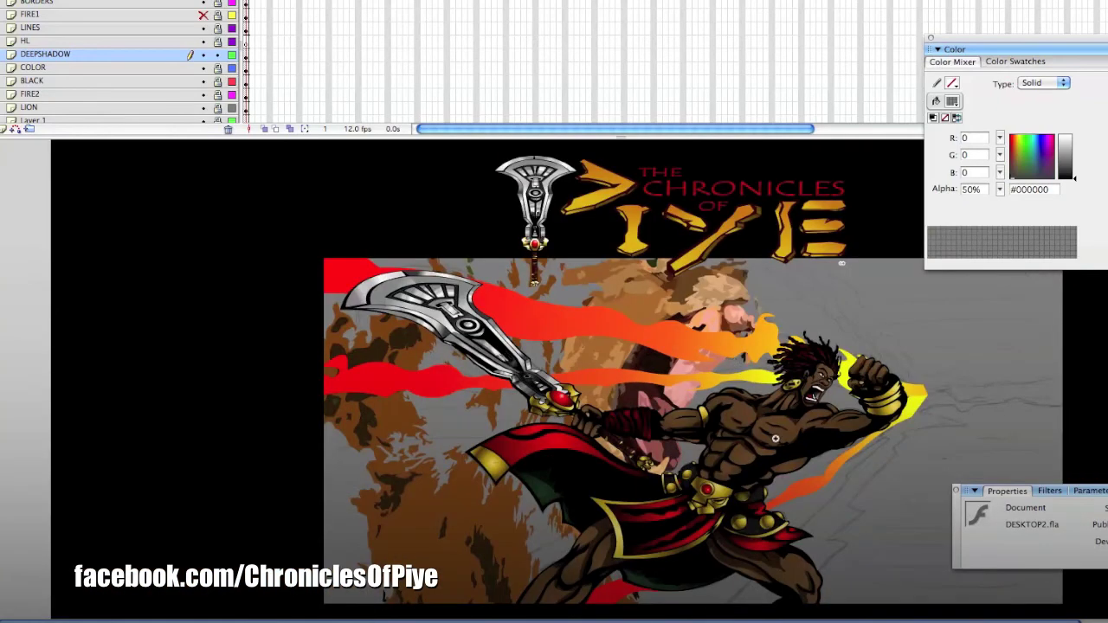
{"action": "left_click", "coordinate": [814, 421]}
{"action": "key", "text": "b"}
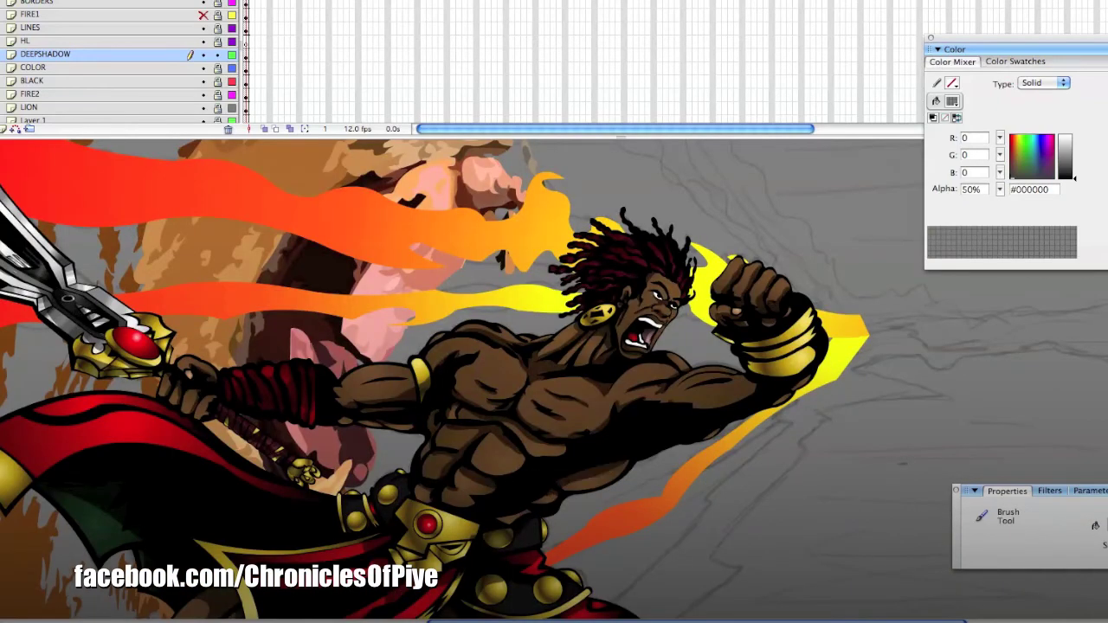
{"action": "left_click_drag", "start_coordinate": [745, 341], "coordinate": [808, 366]}
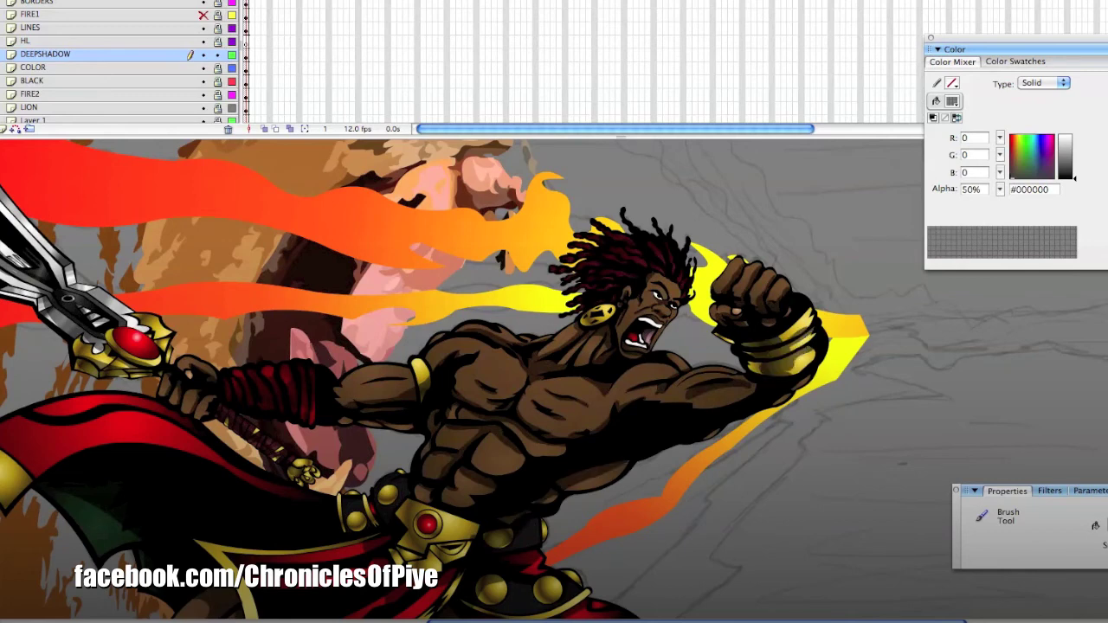
- Add a layer named SHADW above DEEPSHADOW and set the black fill of its hair and neck shadows to 19% alpha
{"action": "double_click", "coordinate": [44, 54]}
{"action": "type", "text": "SHADOW"}
{"action": "key", "text": "Return"}
{"action": "left_click_drag", "start_coordinate": [1000, 188], "coordinate": [995, 270]}
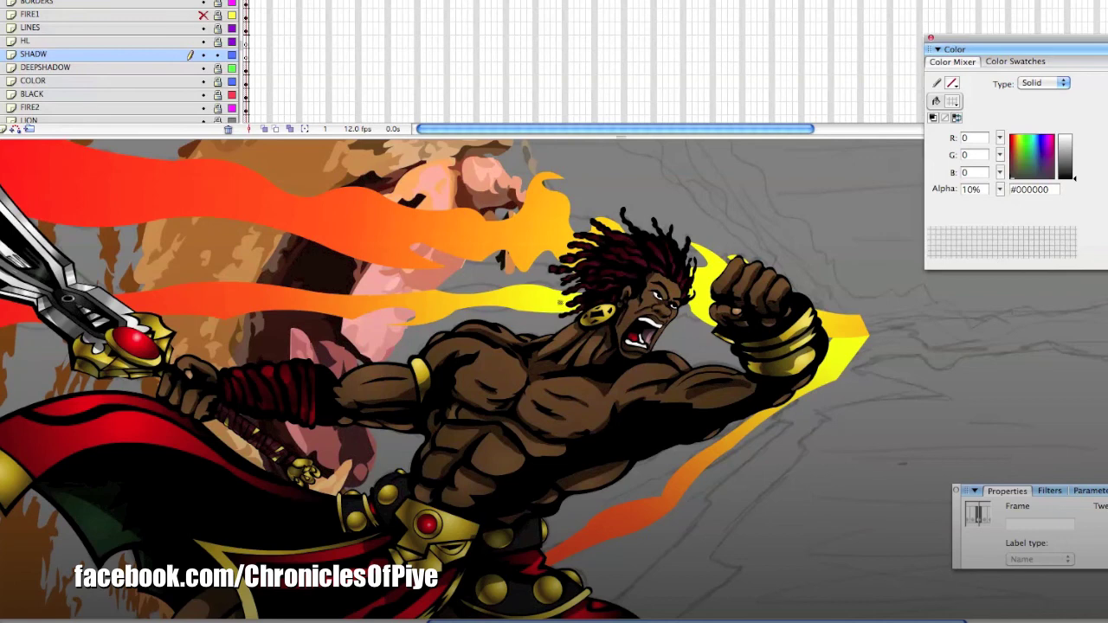
{"action": "key", "text": "b"}
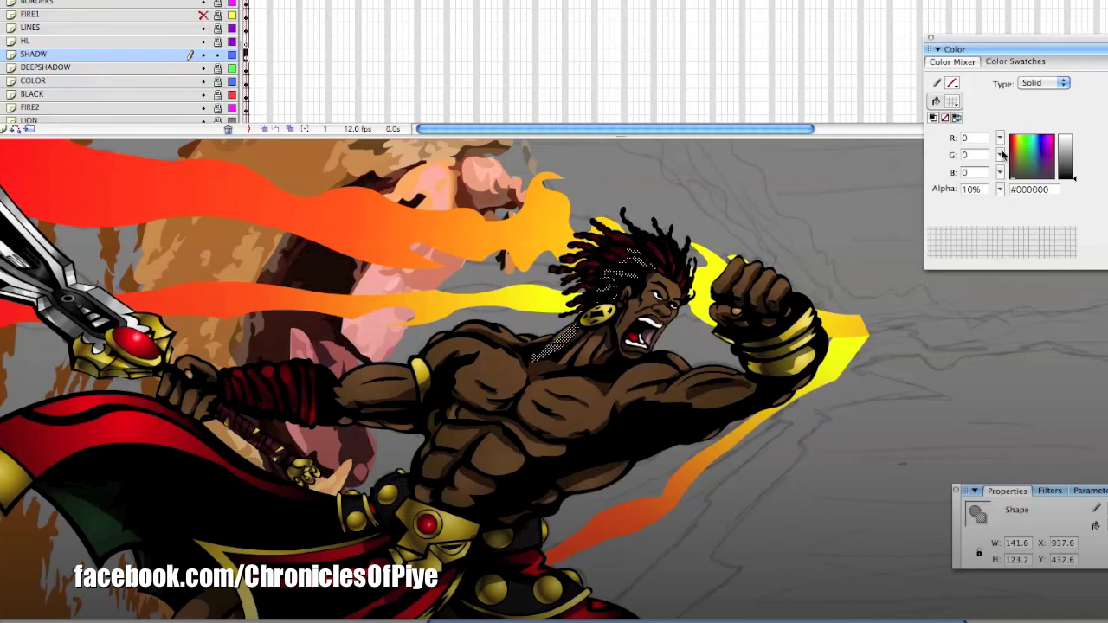
{"action": "left_click_drag", "start_coordinate": [1000, 189], "coordinate": [996, 192]}
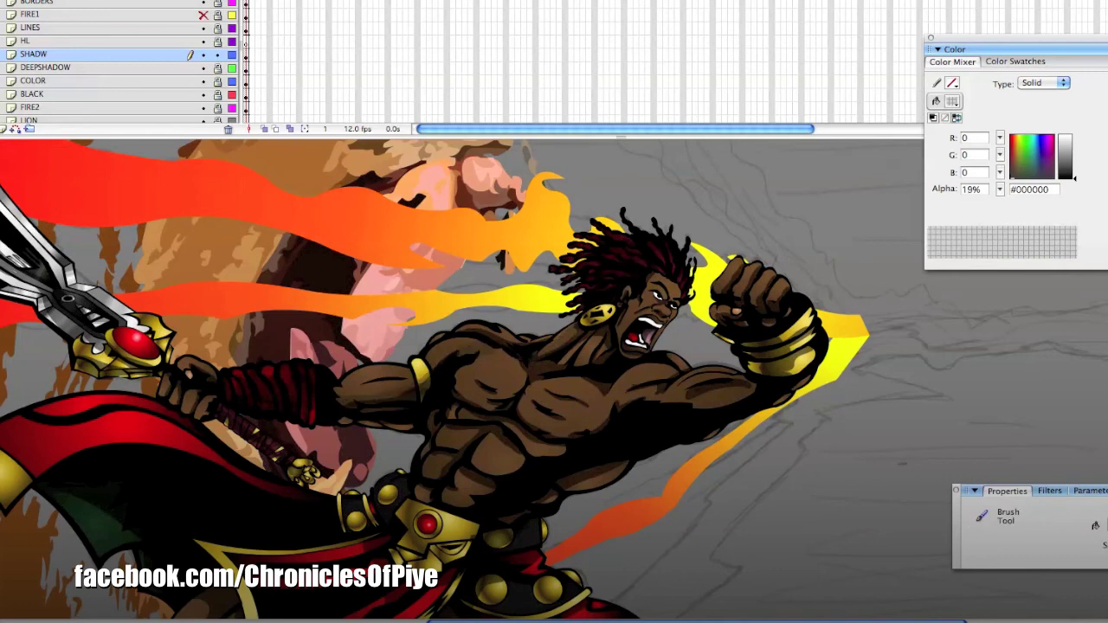
- Brush and fill lighter 19% black shadows on the warrior's legs on the SHADW layer
{"action": "key", "text": "k"}
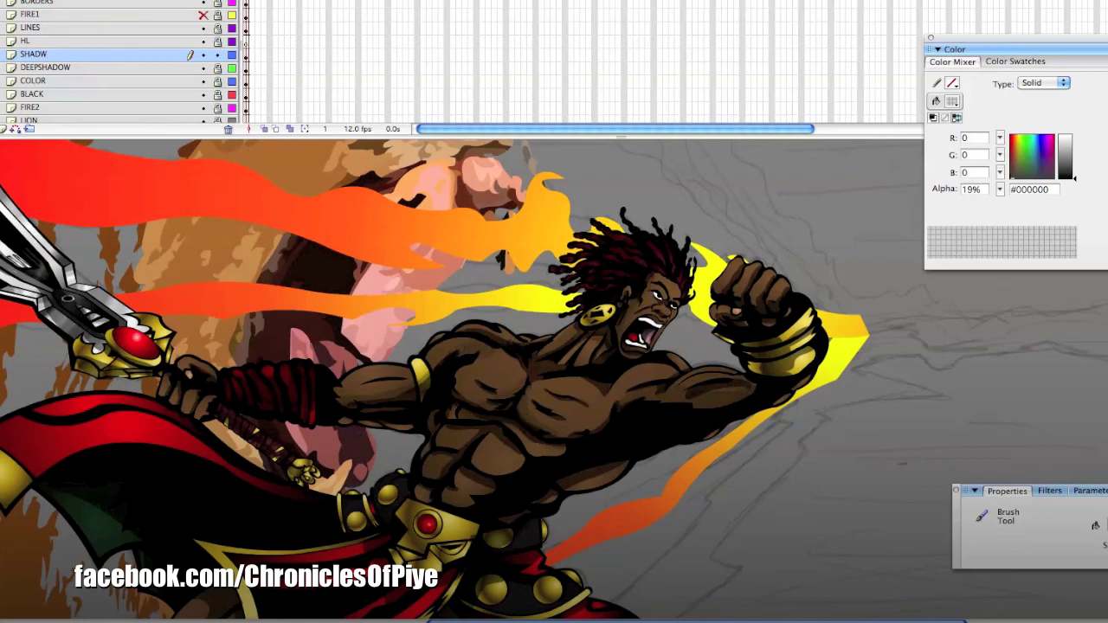
{"action": "left_click_drag", "start_coordinate": [433, 390], "coordinate": [736, 173]}
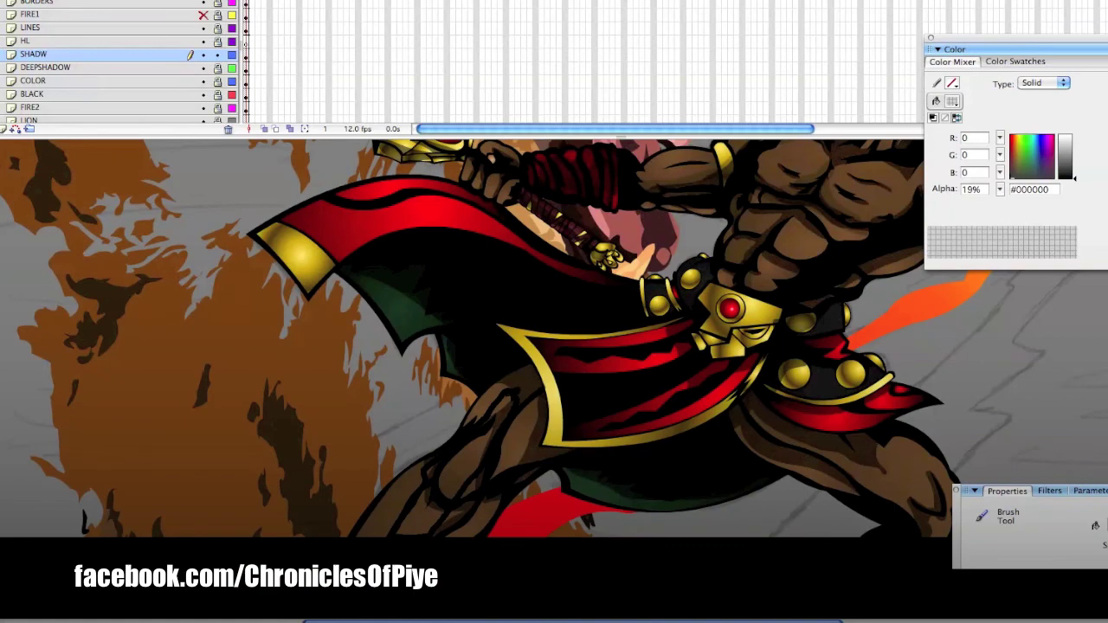
{"action": "key", "text": "ctrl+minus"}
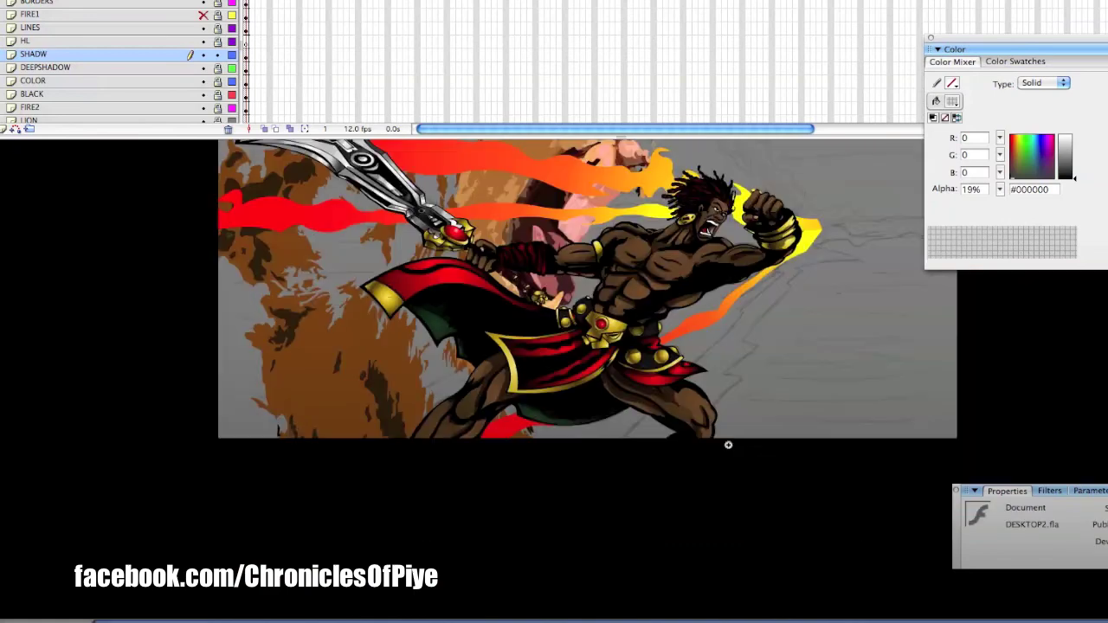